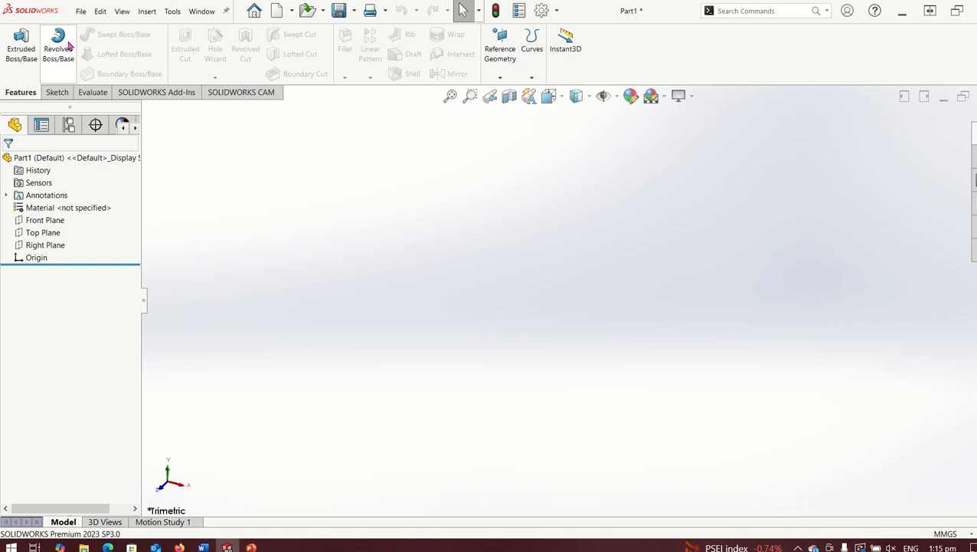
Step: Start a sketch on the Right Plane and draw a corner rectangle about 29 mm wide and 51 mm high from the origin
click(57, 93)
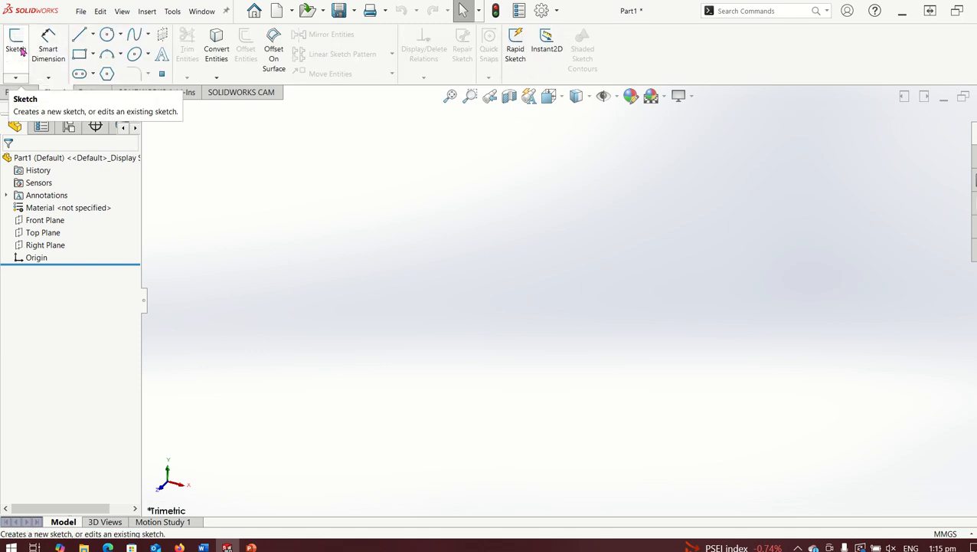
click(17, 48)
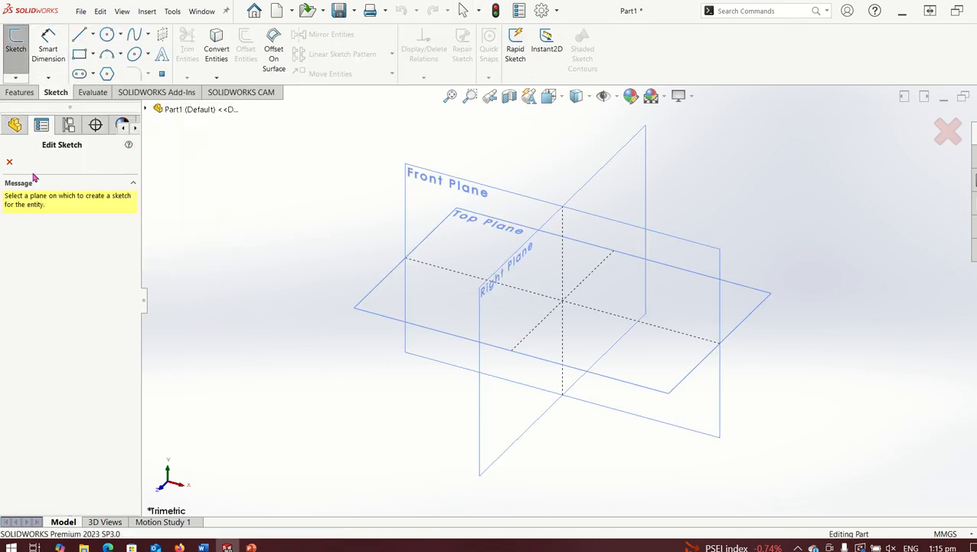
click(539, 275)
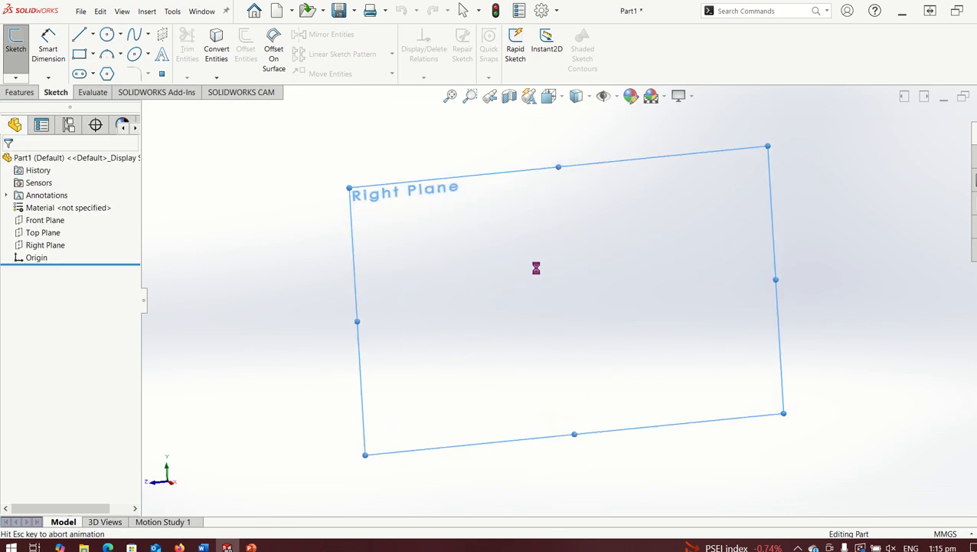
click(79, 57)
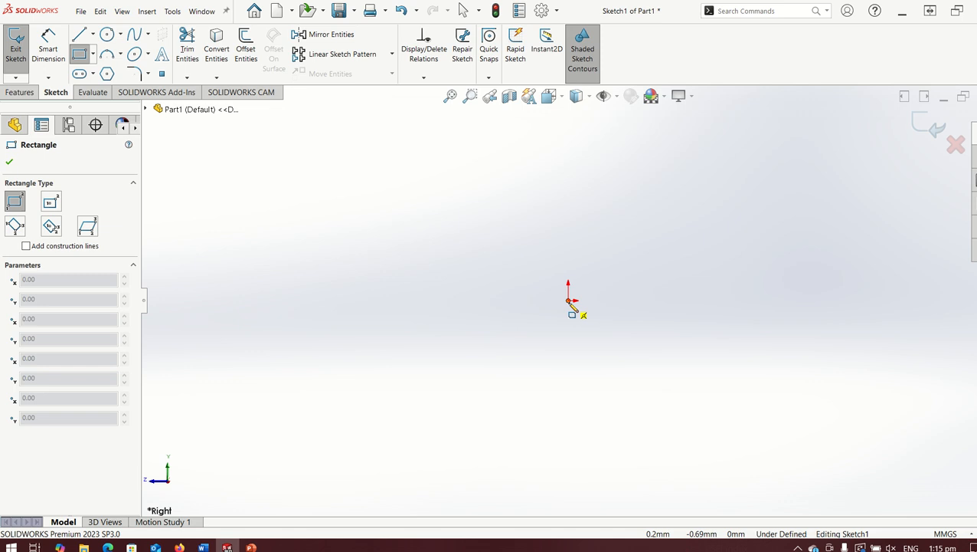
mouse_move(569, 301)
mouse_down()
mouse_move(500, 196)
mouse_move(509, 177)
mouse_move(492, 171)
mouse_up()
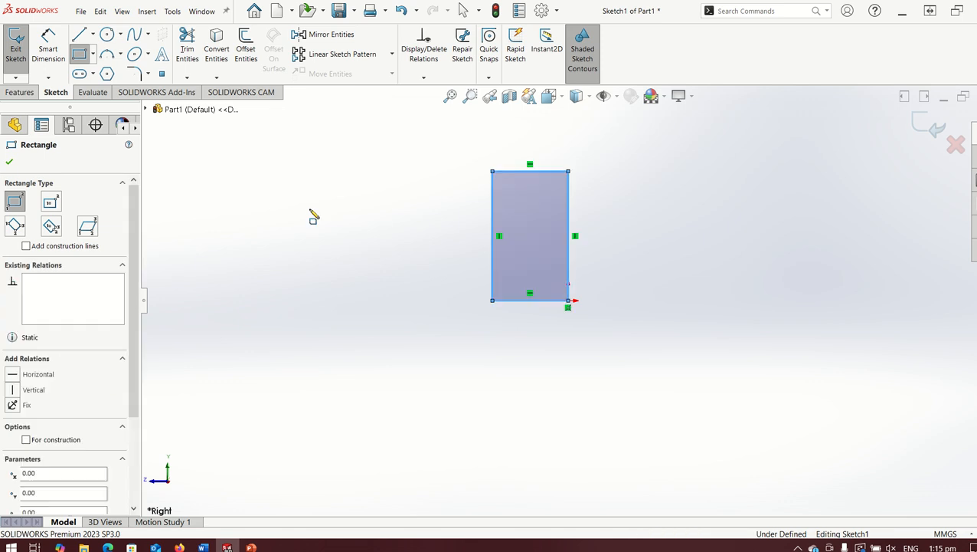
Step: Dimension the rectangle to 30 mm wide and 50 mm high
click(47, 47)
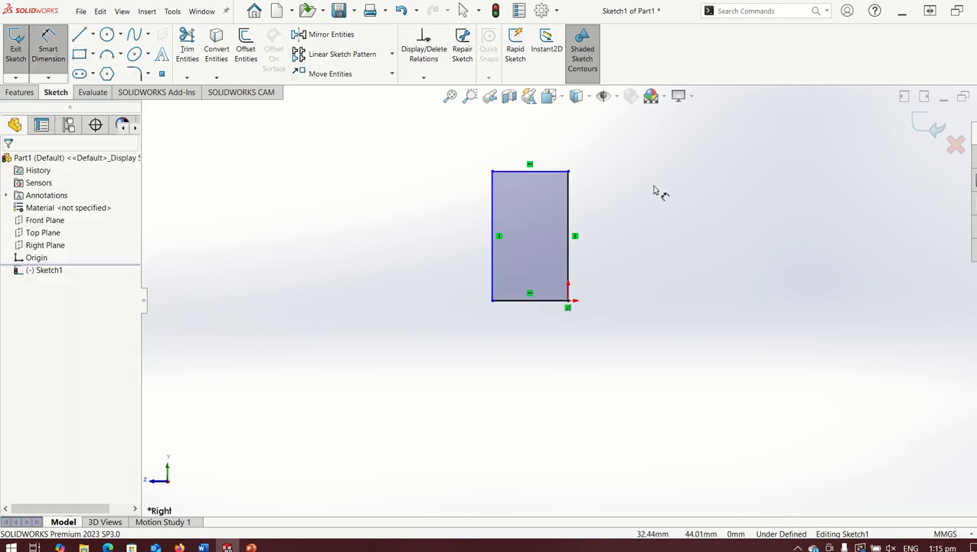
click(550, 164)
click(543, 143)
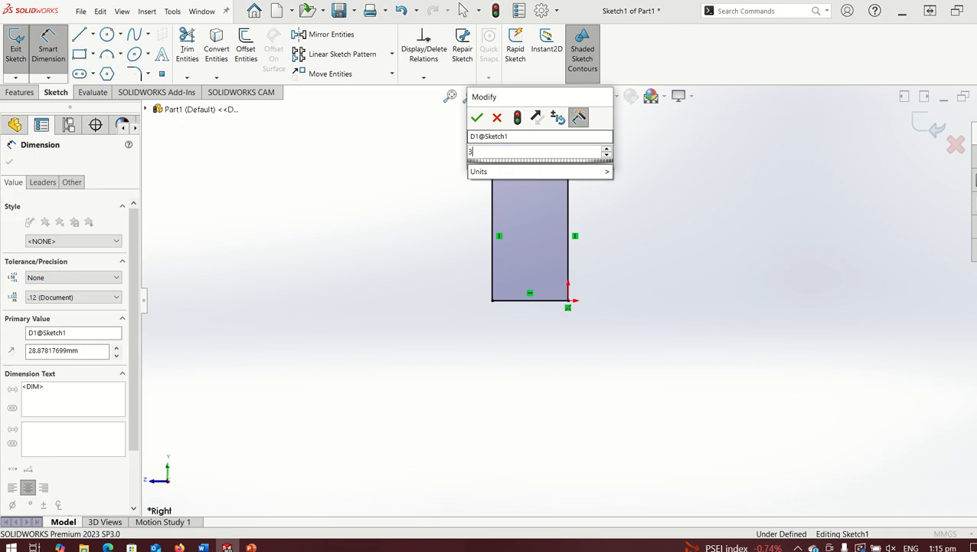
text(30)
key(Return)
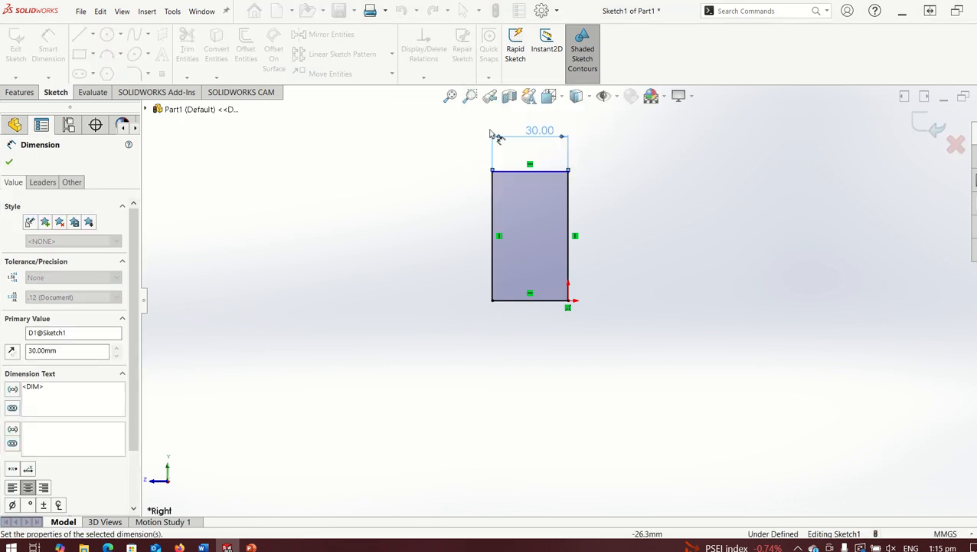
click(494, 220)
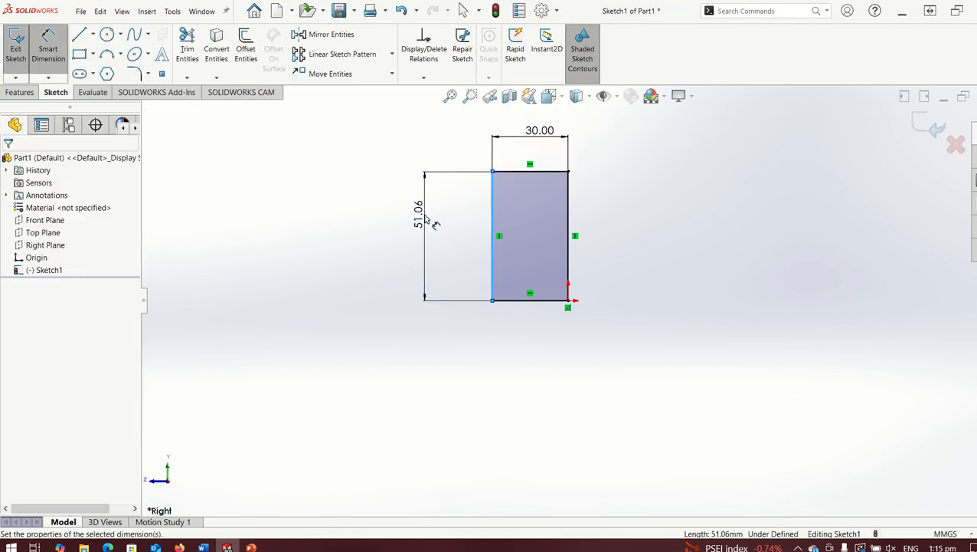
click(429, 221)
text(50)
key(Return)
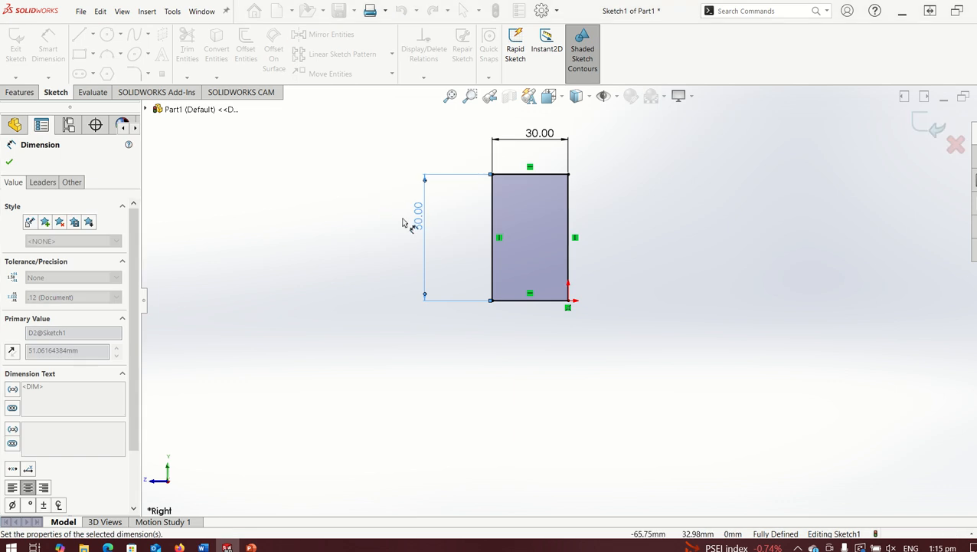
Step: Convert the rectangle's vertical edge through the origin to construction geometry
scroll(563, 135, up, 1)
scroll(558, 115, down, 3)
scroll(549, 321, up, 2)
scroll(503, 328, down, 2)
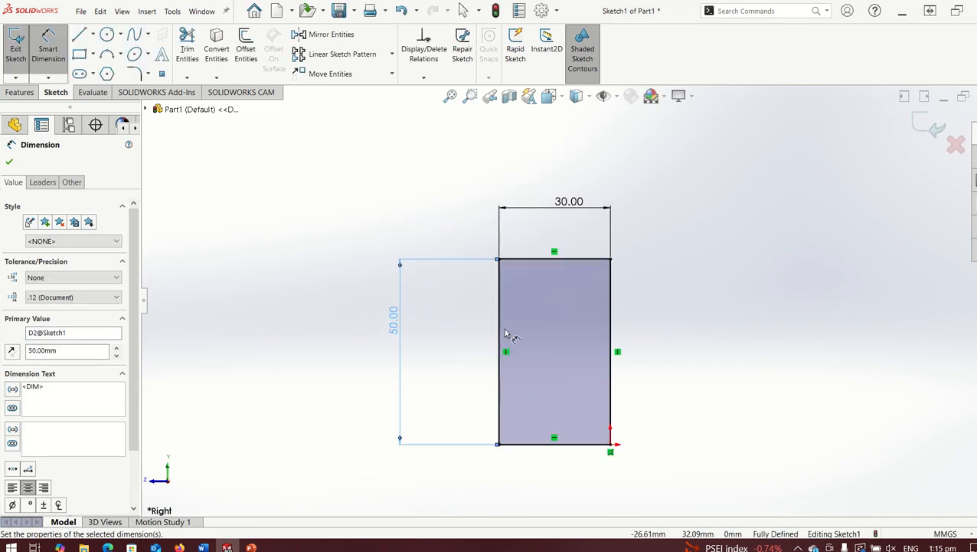
scroll(503, 328, up, 1)
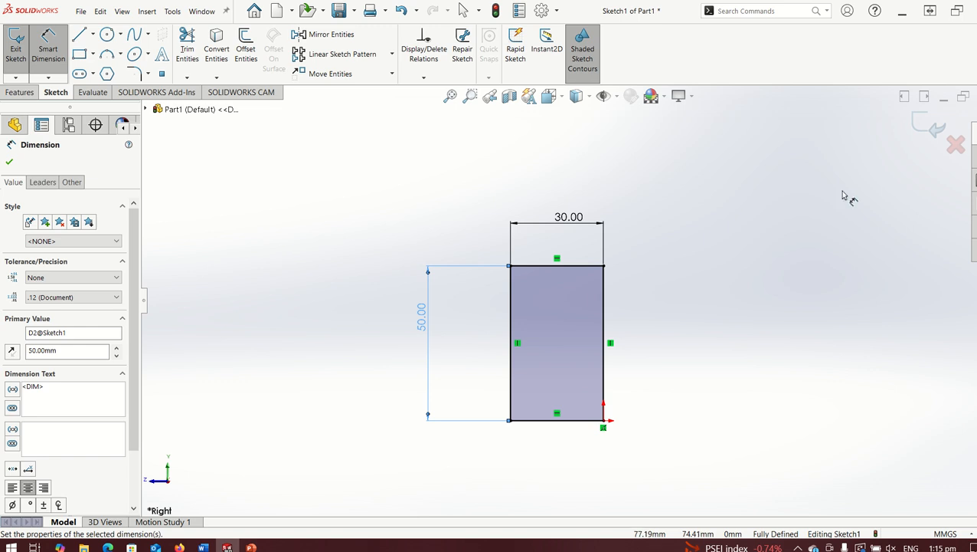
click(663, 287)
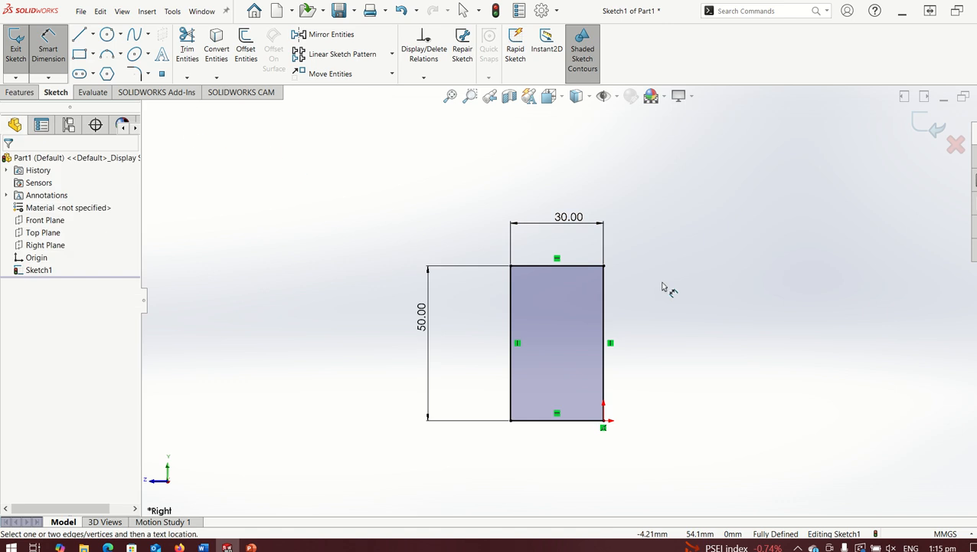
click(604, 316)
key(Escape)
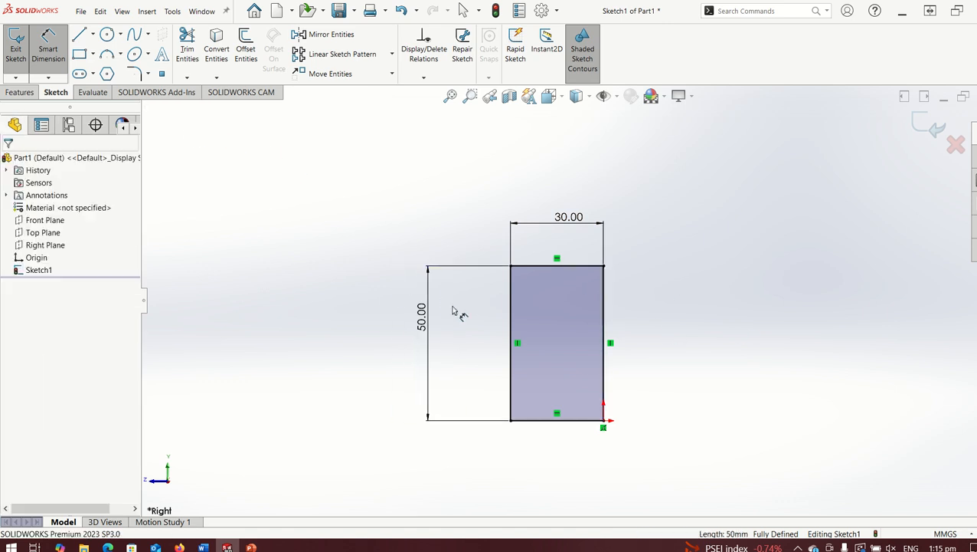
click(604, 335)
key(Escape)
click(49, 47)
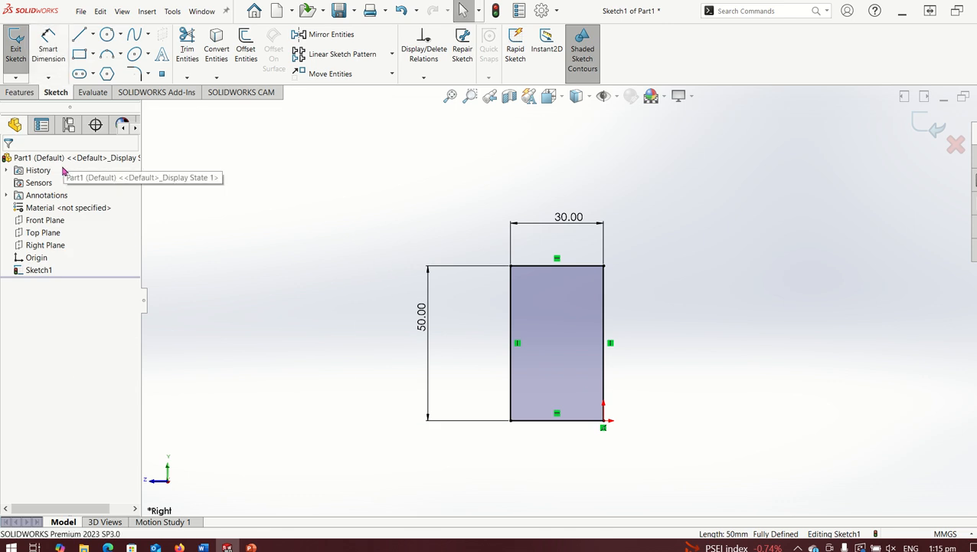
click(603, 326)
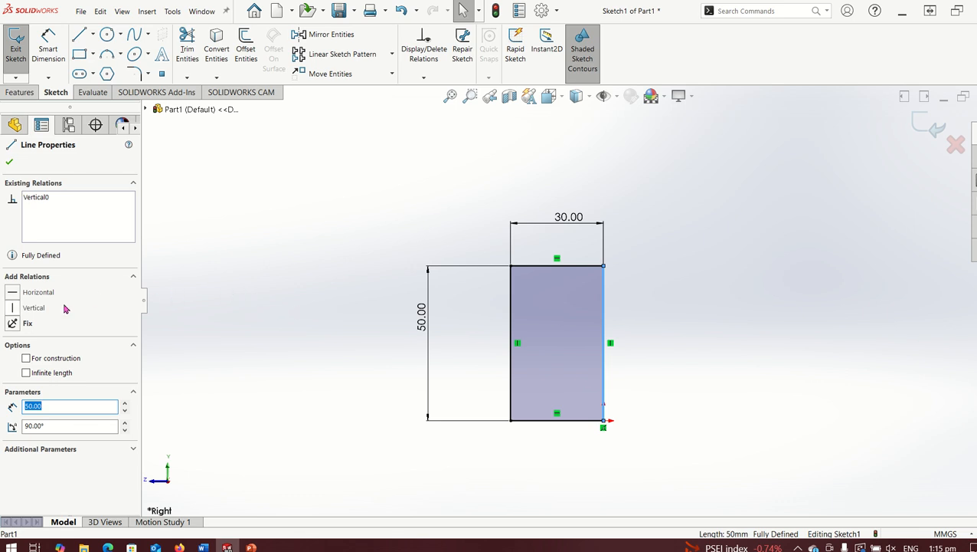
click(26, 358)
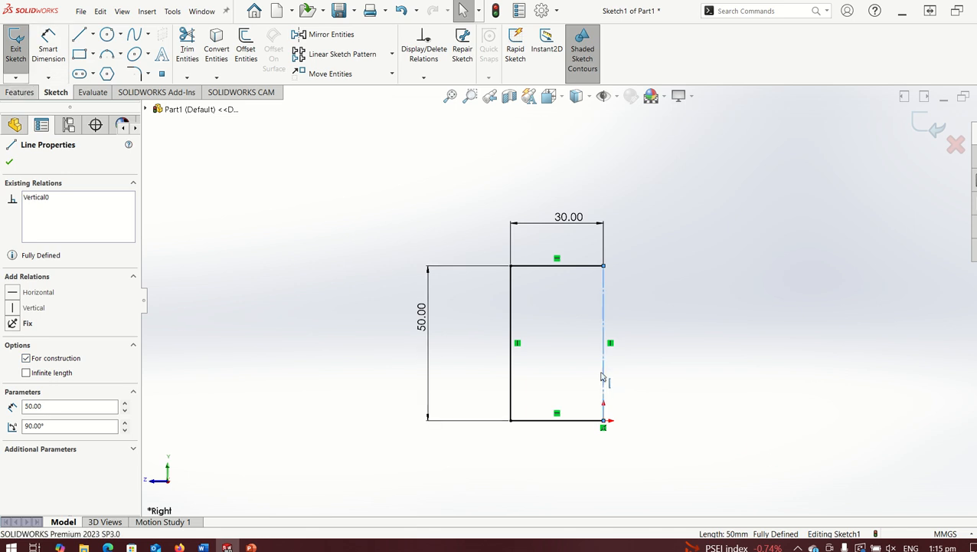
Step: Draw a 3 Point Arc of about 13 mm radius bulging outward, with both ends on the rectangle's left edge
scroll(601, 377, down, 2)
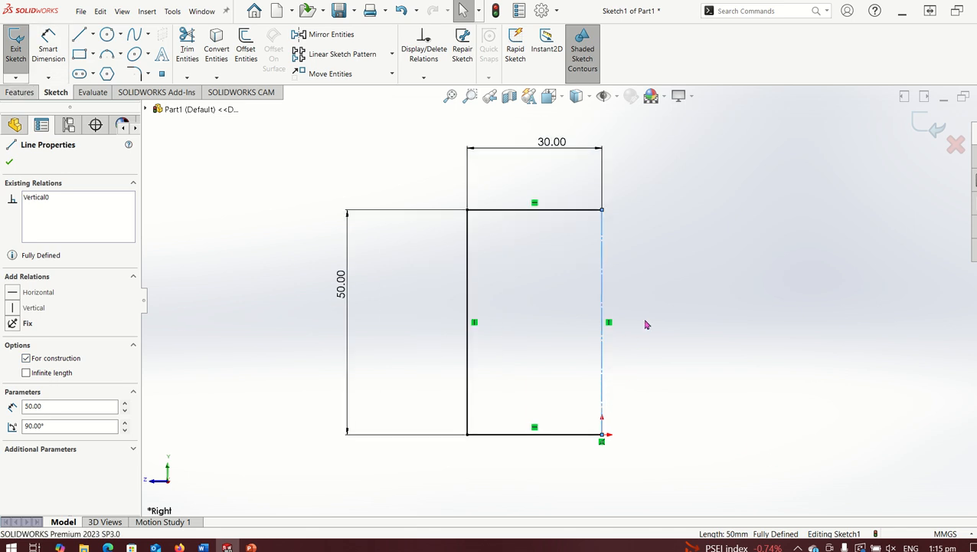
scroll(459, 330, up, 1)
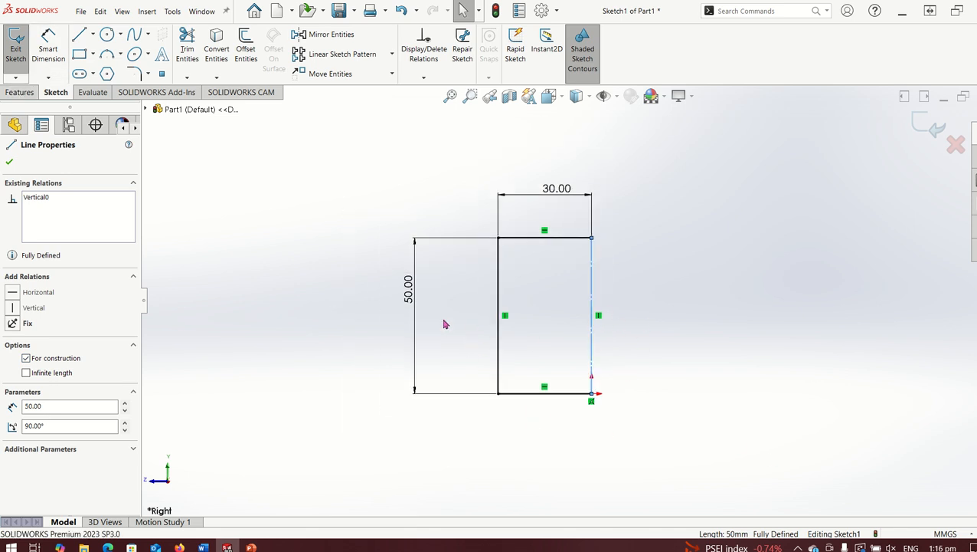
click(196, 224)
click(121, 54)
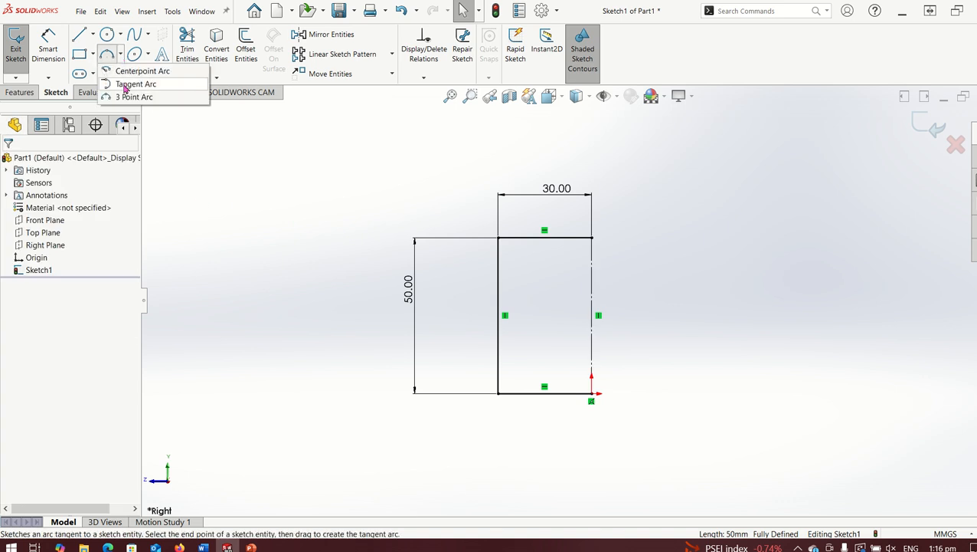
click(127, 97)
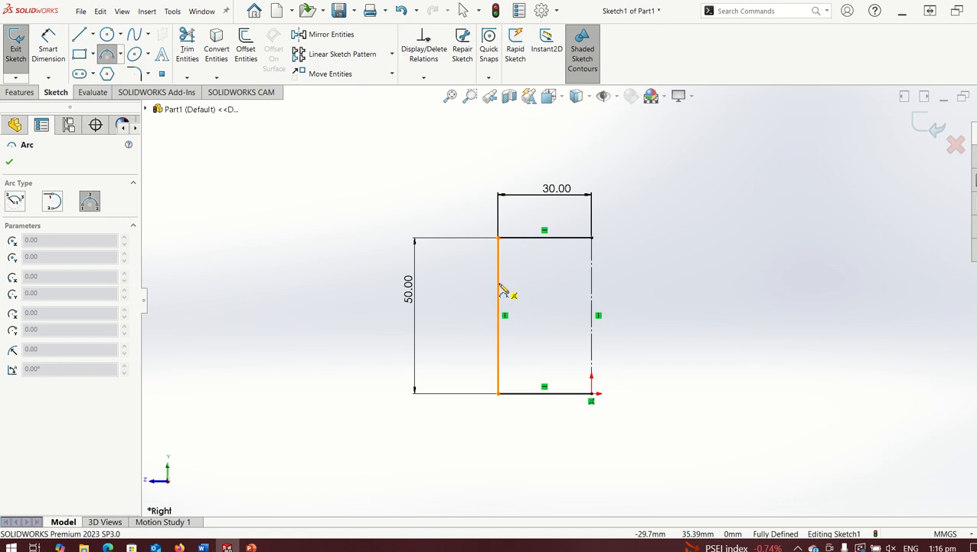
click(499, 283)
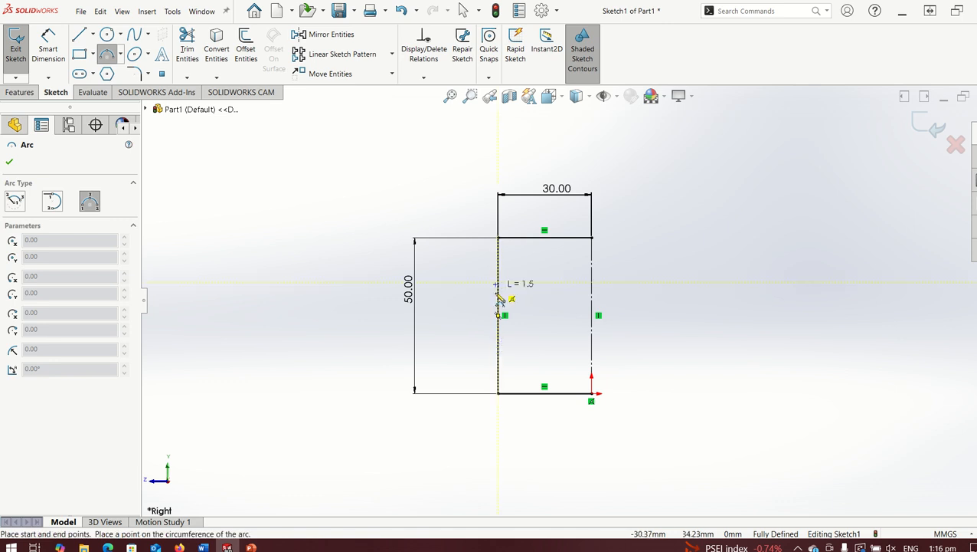
click(498, 352)
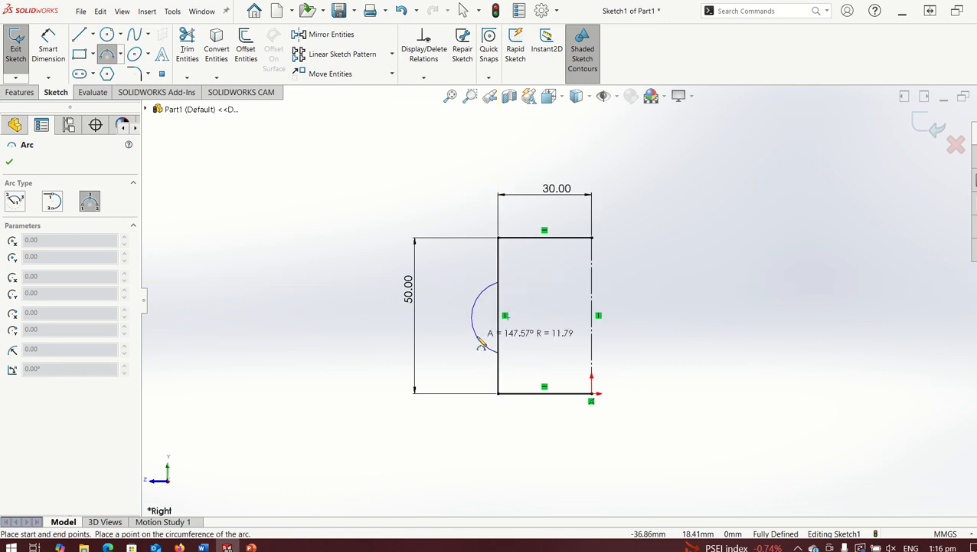
click(487, 343)
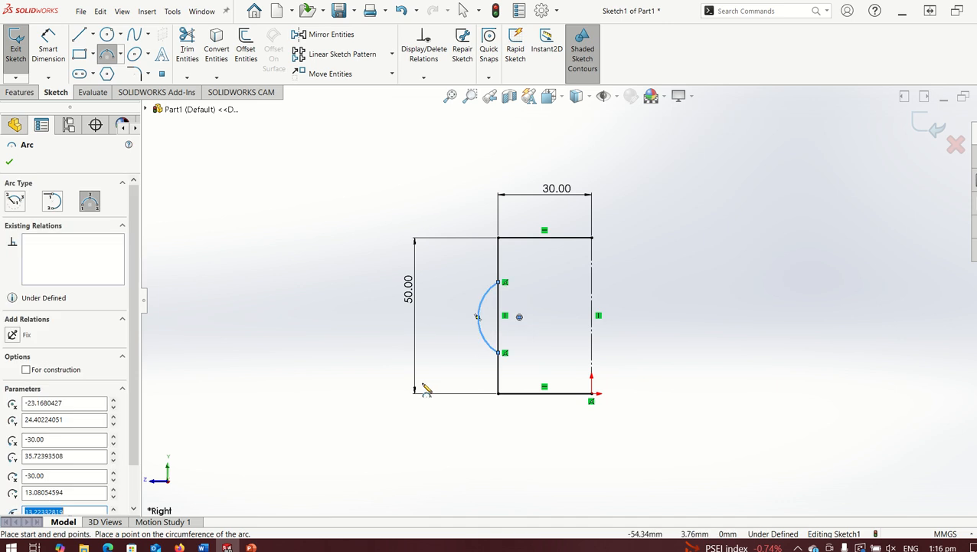
key(Escape)
Step: Trim away the part of the rectangle's left edge between the arc's endpoints with Power trim
scroll(435, 372, down, 2)
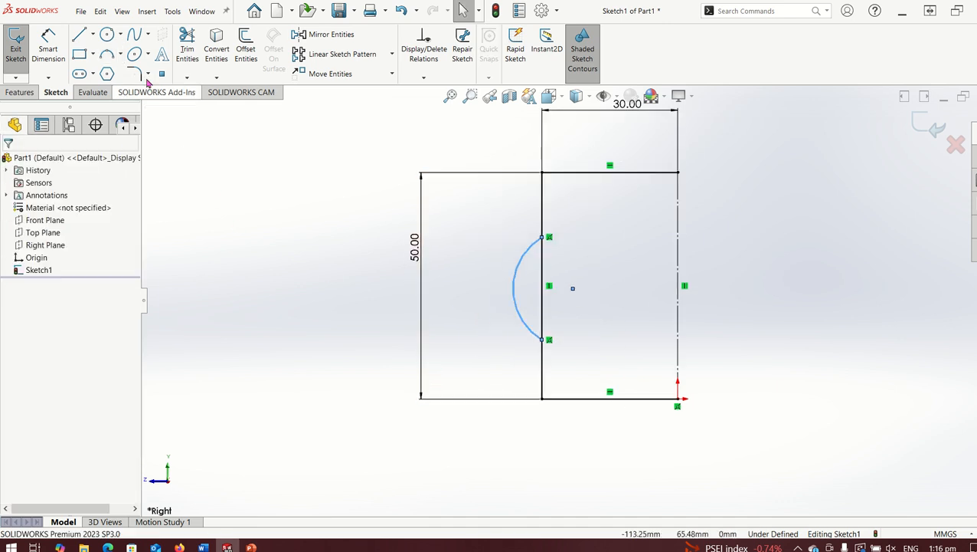
click(184, 54)
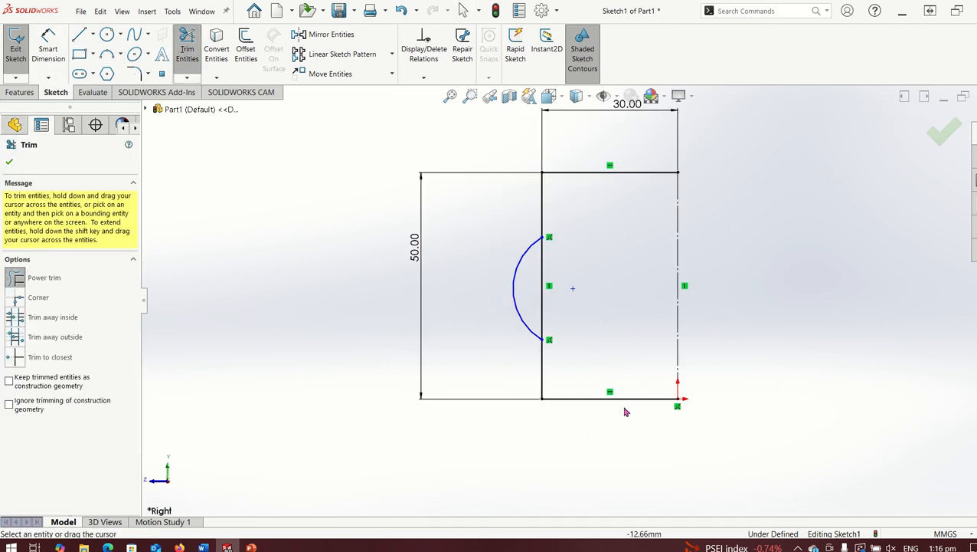
drag(576, 267, 529, 295)
Step: Dimension the left edge segment above the arc to 10 mm
scroll(488, 350, up, 2)
click(38, 60)
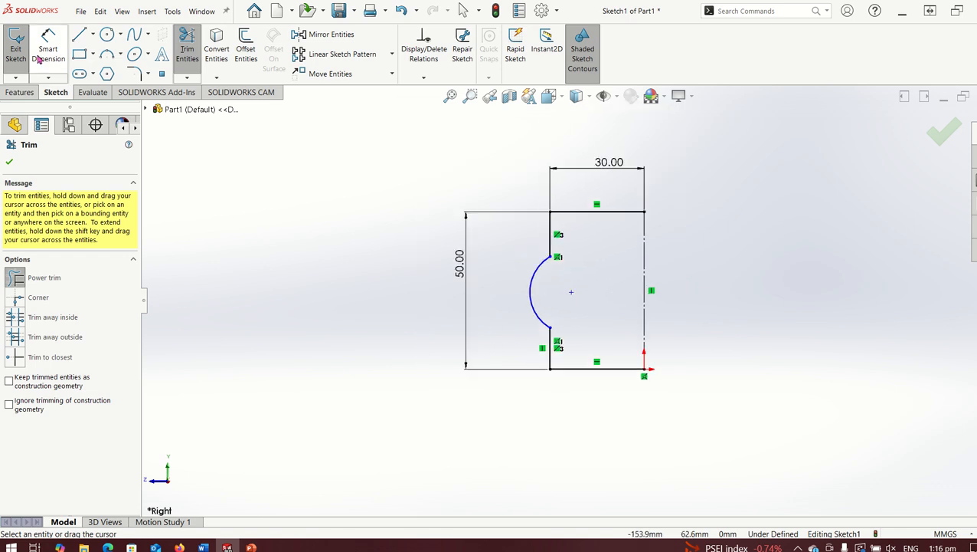
click(551, 234)
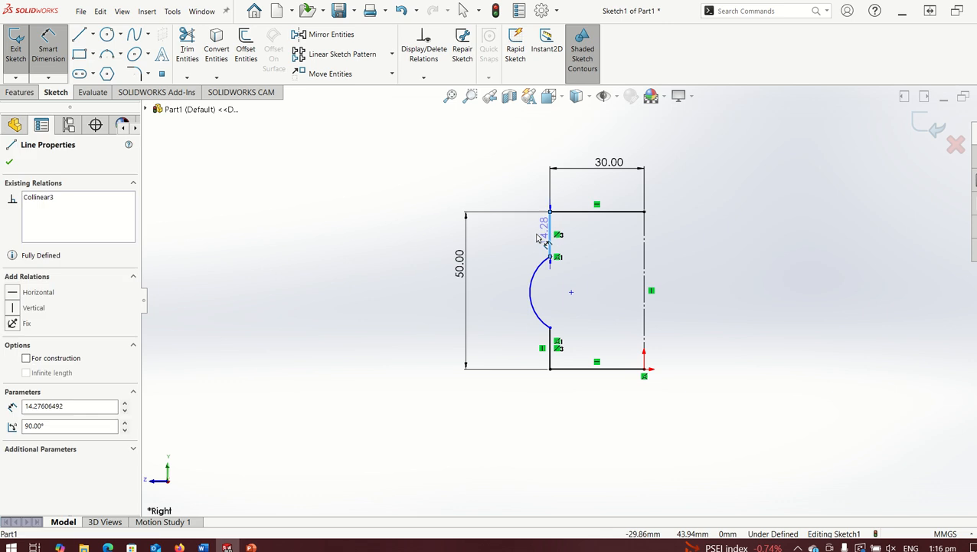
click(517, 243)
text(10)
key(Return)
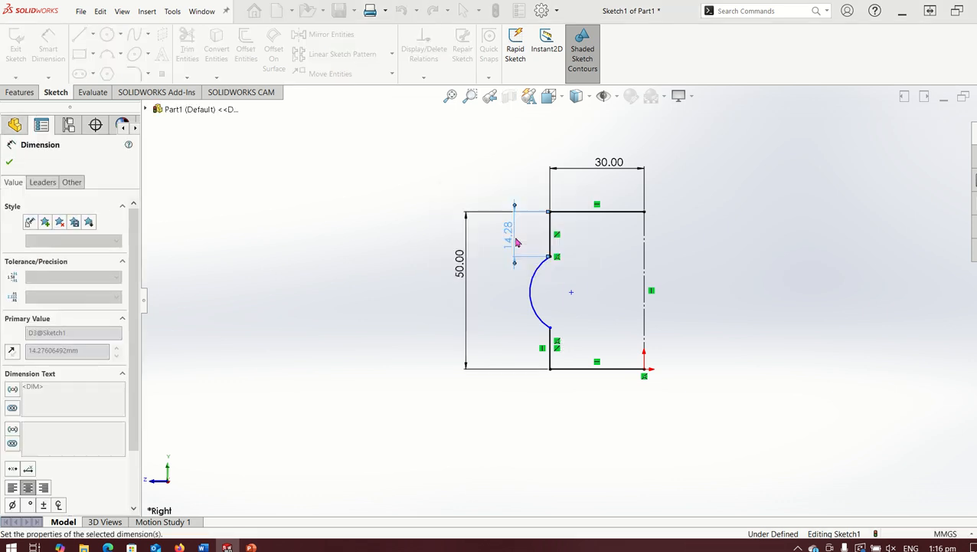
click(526, 452)
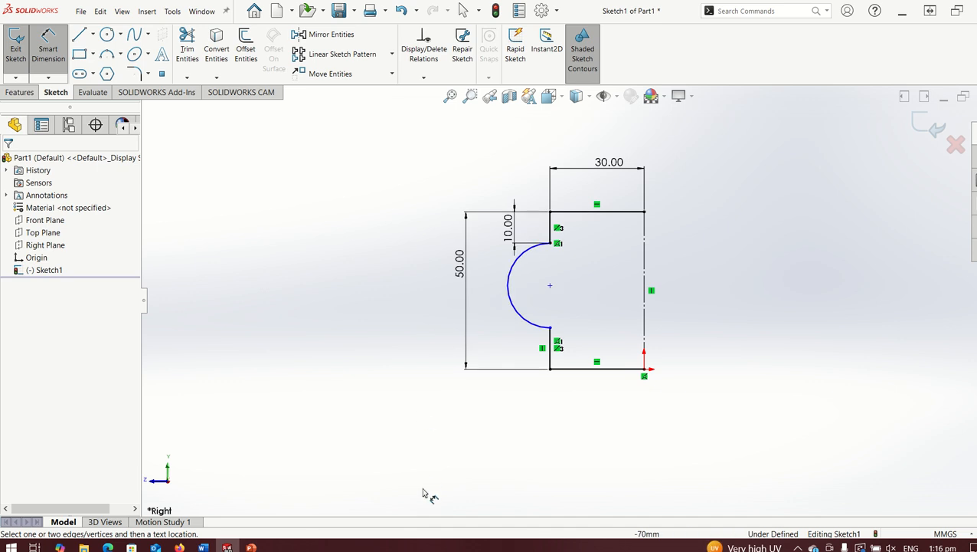
Step: Dimension the horizontal distance between the arc's outermost point and the lower left edge segment as 4 mm
click(511, 301)
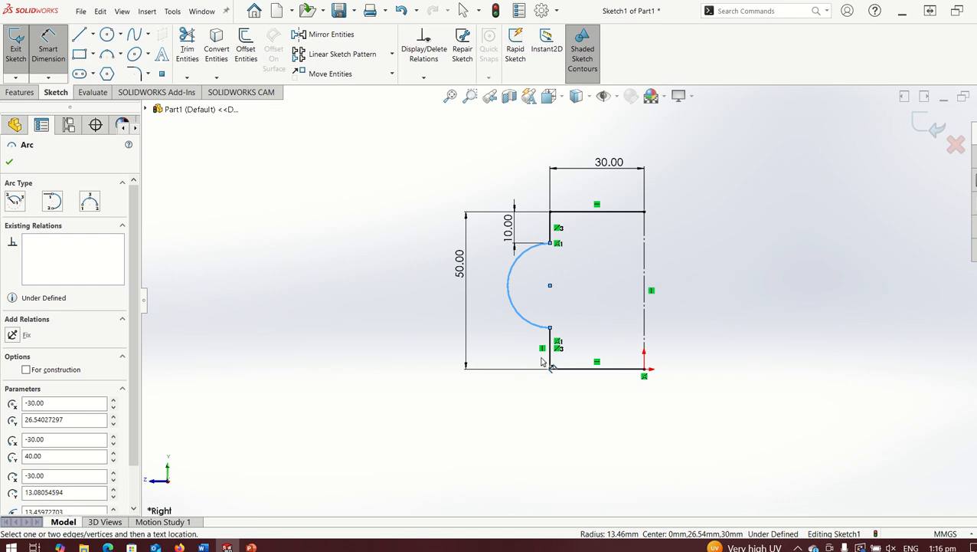
click(549, 359)
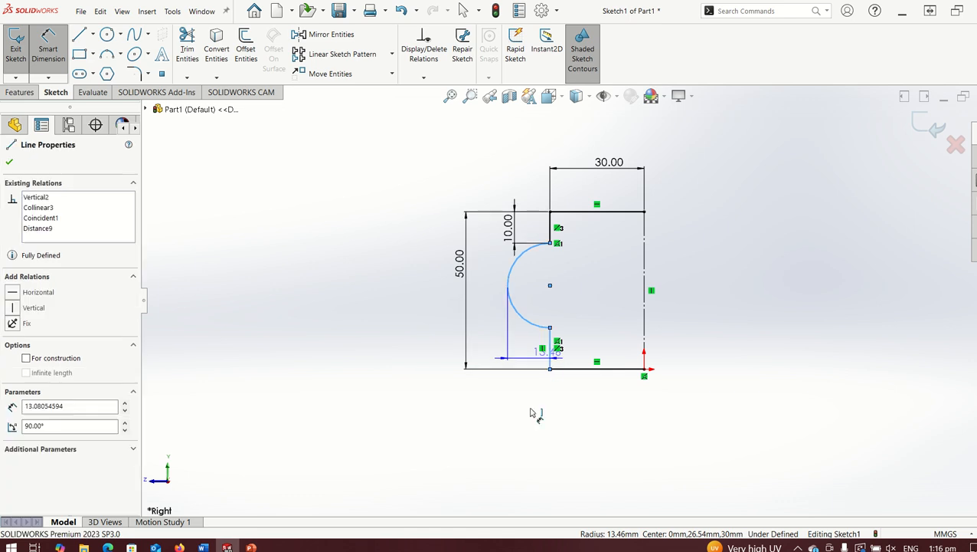
click(462, 428)
text(4)
key(Return)
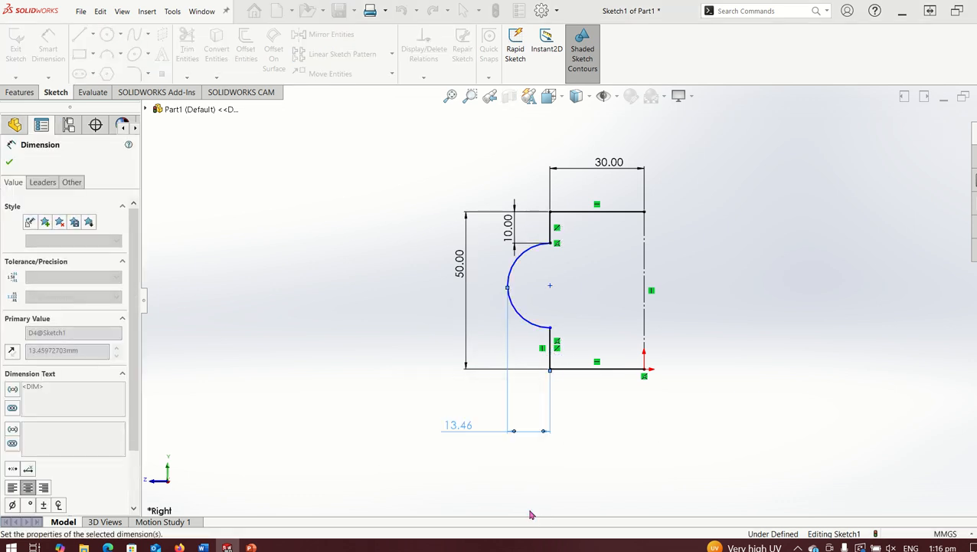
scroll(561, 235, down, 3)
scroll(563, 246, up, 5)
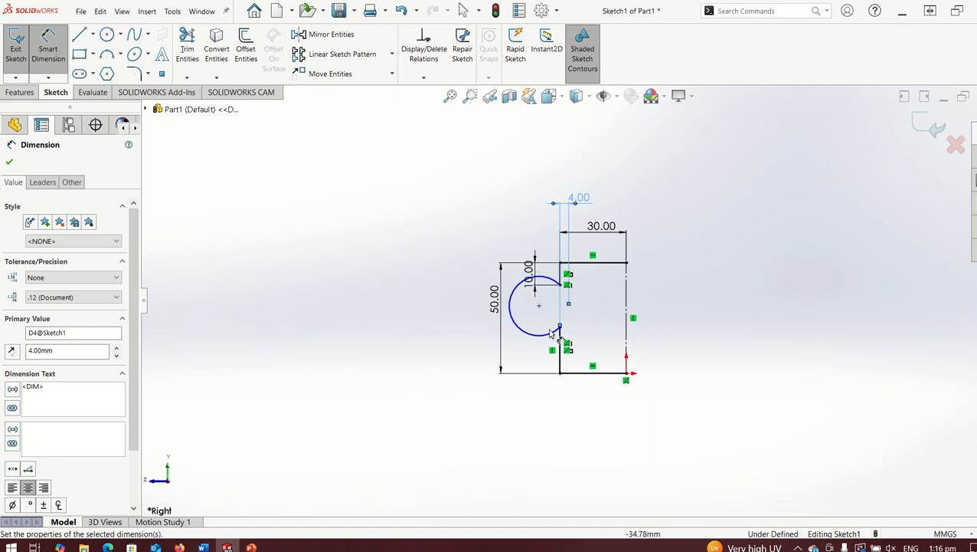
scroll(564, 249, down, 1)
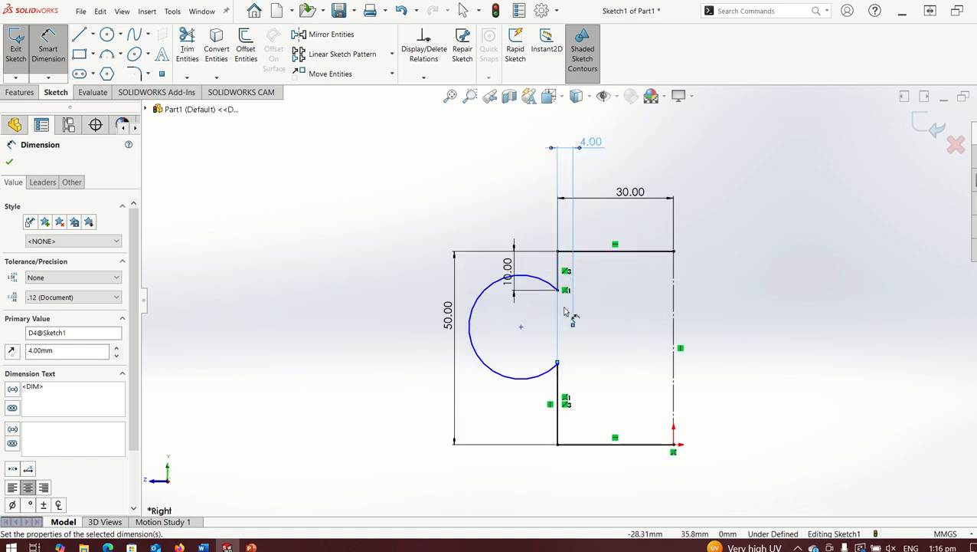
Step: Undo the 4 mm value entered for the arc's horizontal dimension
key(Escape)
key(ctrl+z)
scroll(563, 316, down, 3)
scroll(558, 321, up, 8)
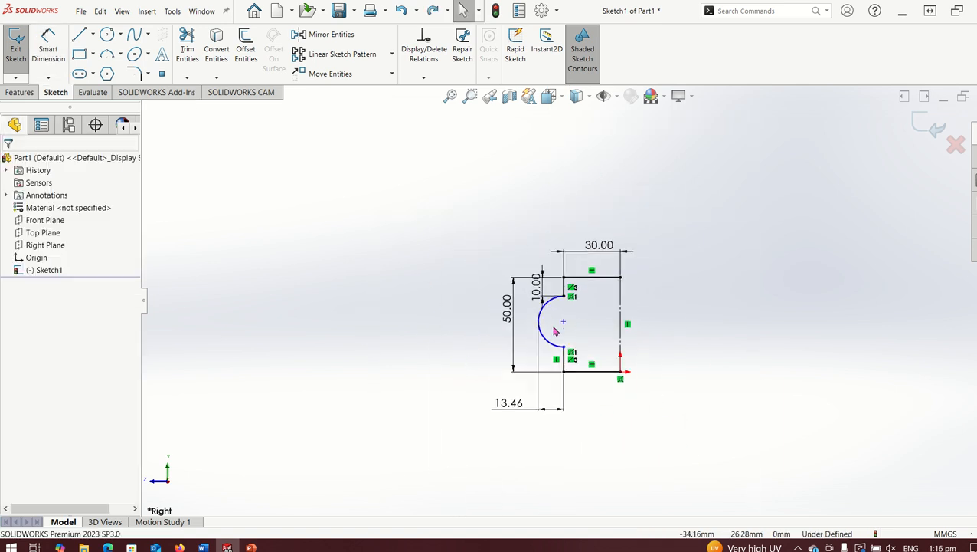
scroll(567, 363, down, 3)
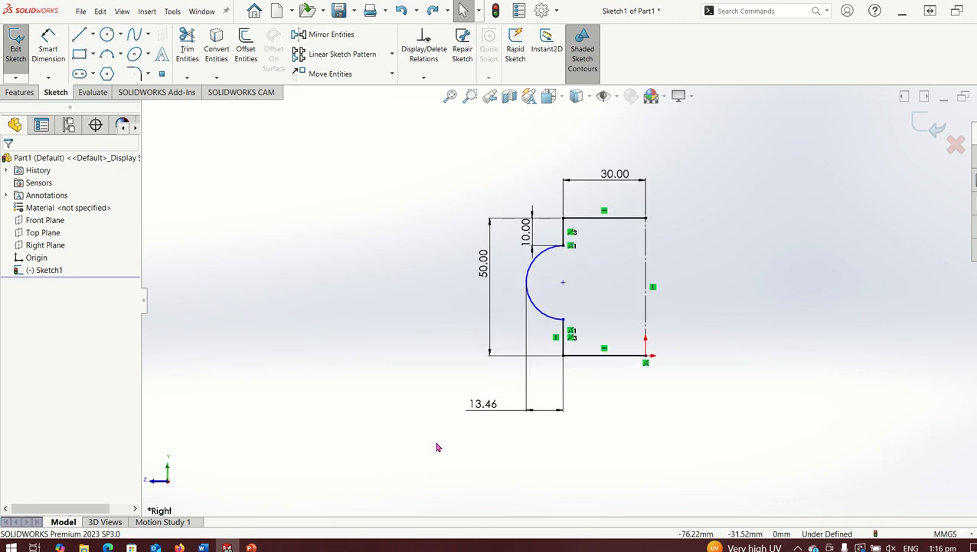
Step: Try setting the existing horizontal dimension of the arc's bulge to 4 mm
double_click(486, 405)
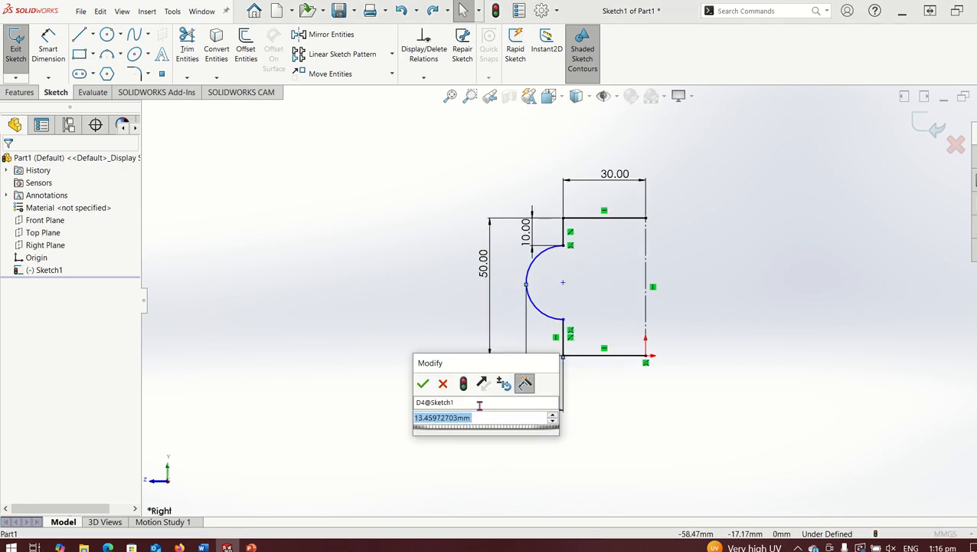
text(4)
key(Return)
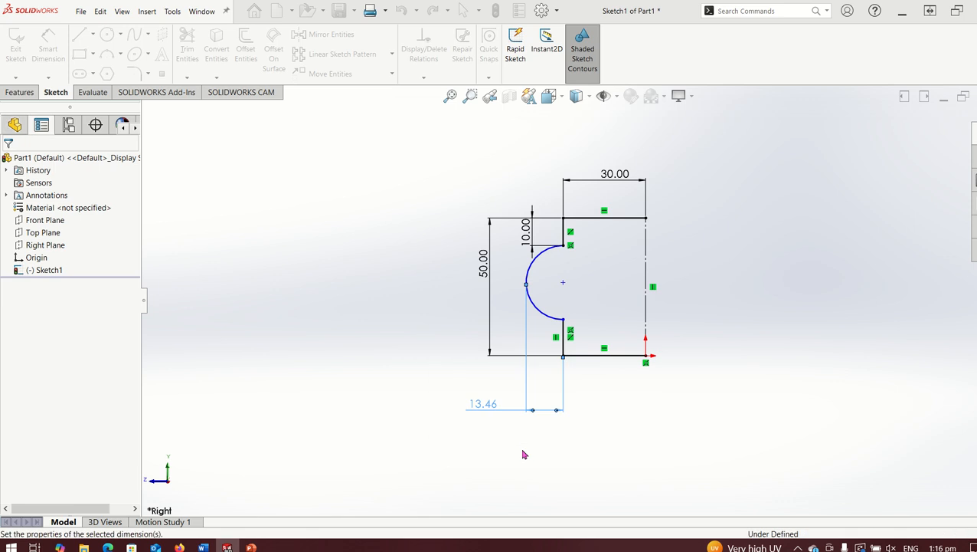
scroll(552, 174, down, 2)
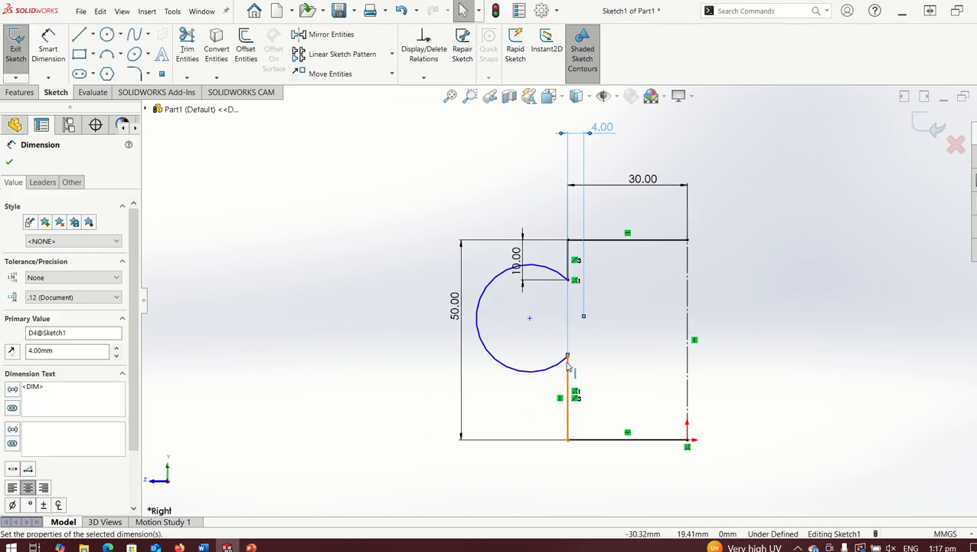
Step: Undo the arc's horizontal dimension and the 10 mm value of the upper left edge segment
key(Escape)
key(ctrl+z)
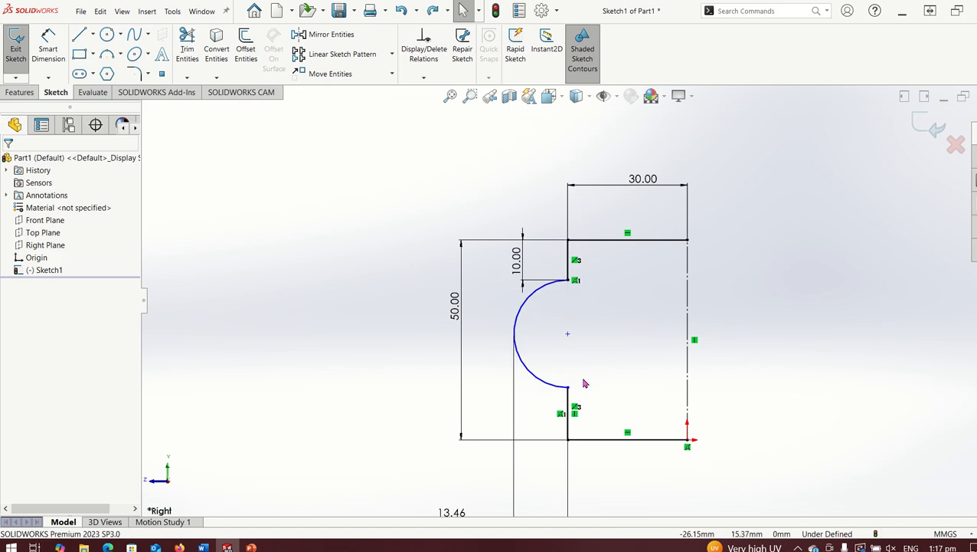
key(ctrl+z)
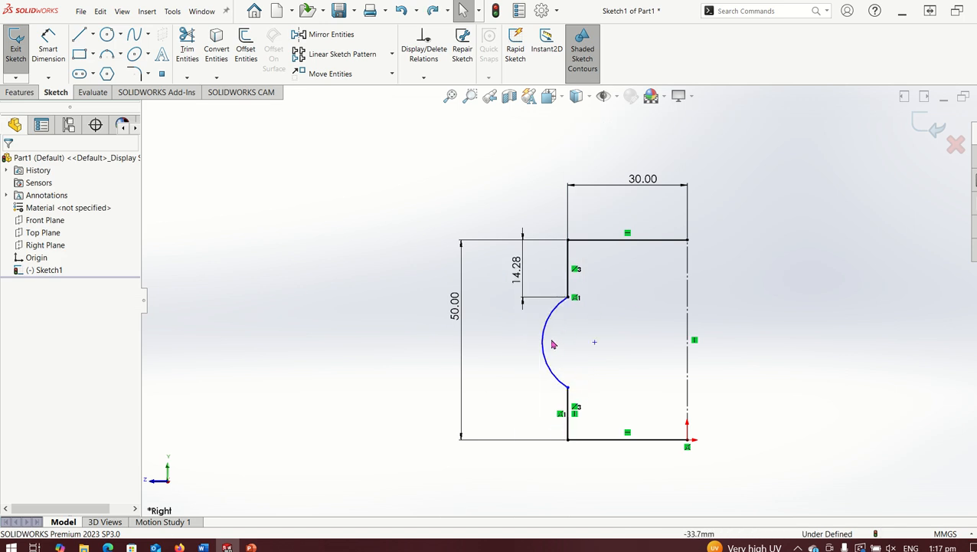
Step: Dimension the horizontal distance between the upper left edge segment and the arc's outermost point as 4 mm
click(48, 45)
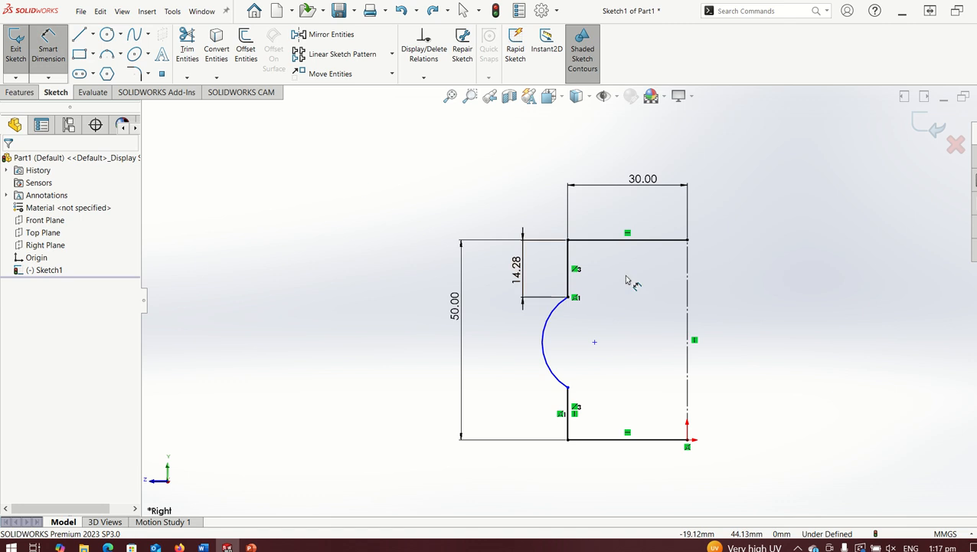
click(568, 280)
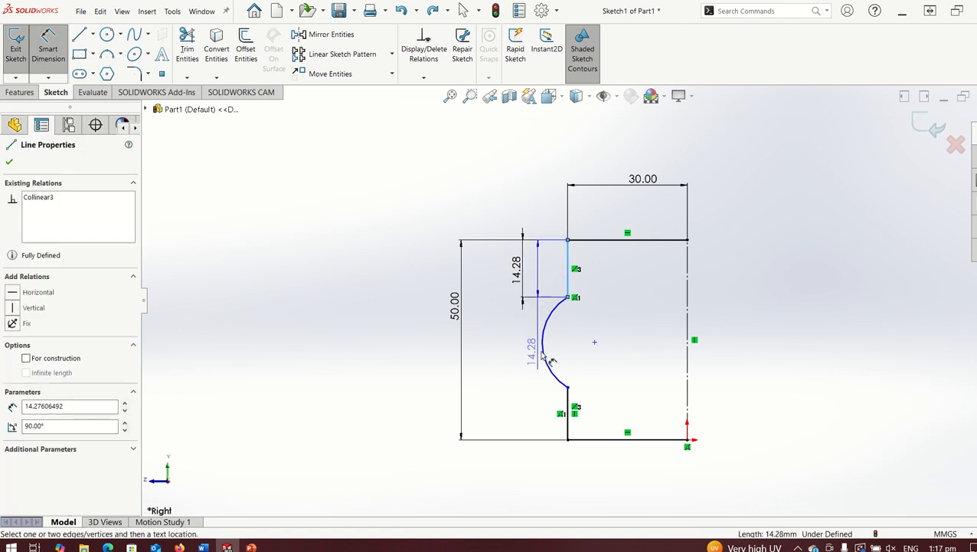
click(541, 351)
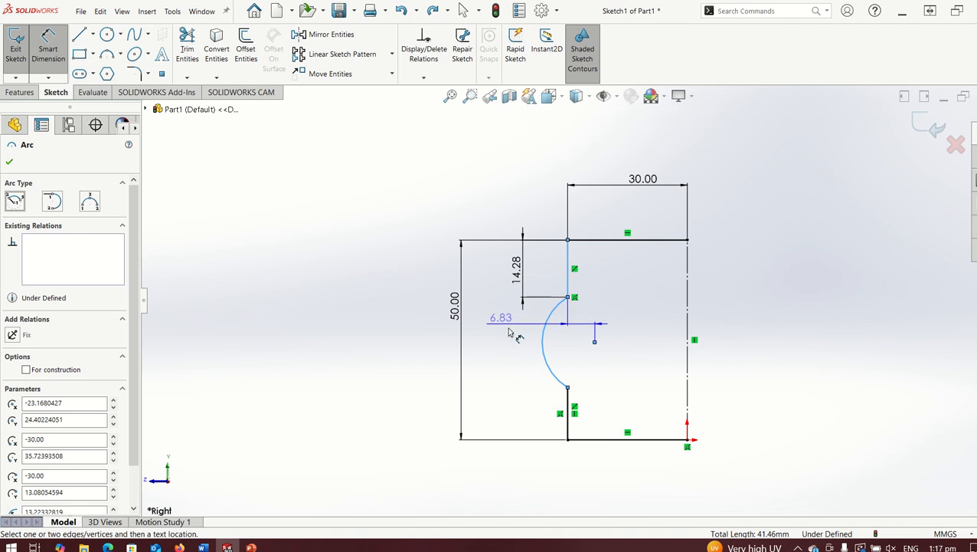
click(551, 354)
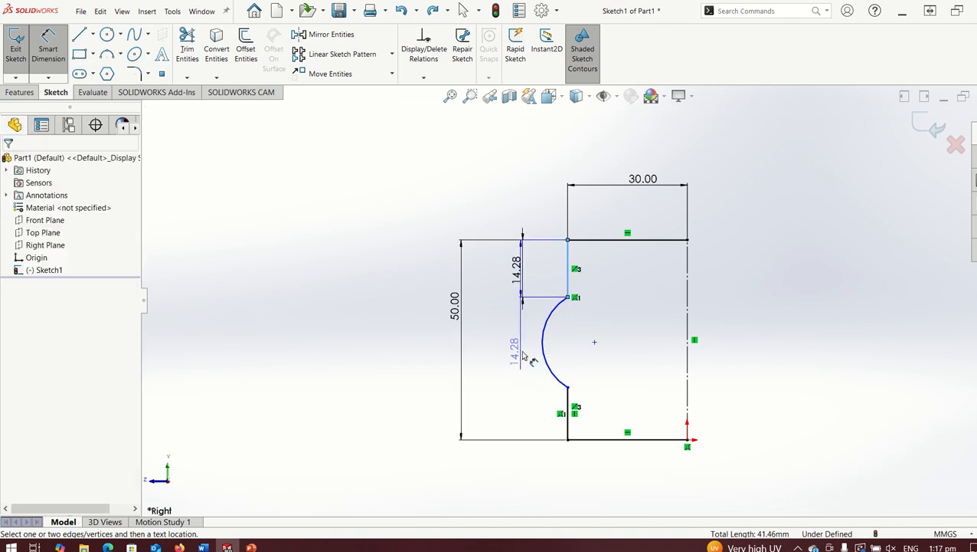
click(543, 346)
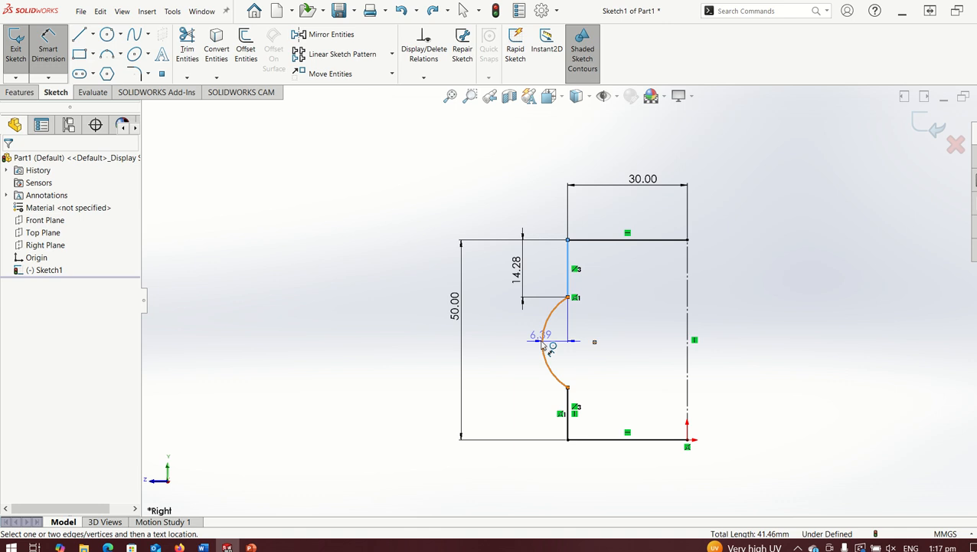
click(543, 347)
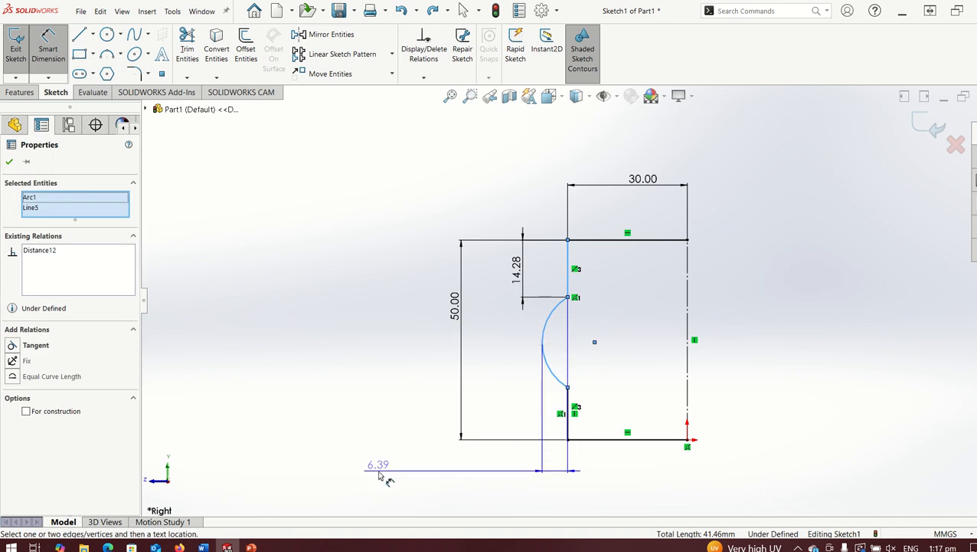
click(378, 475)
key(Return)
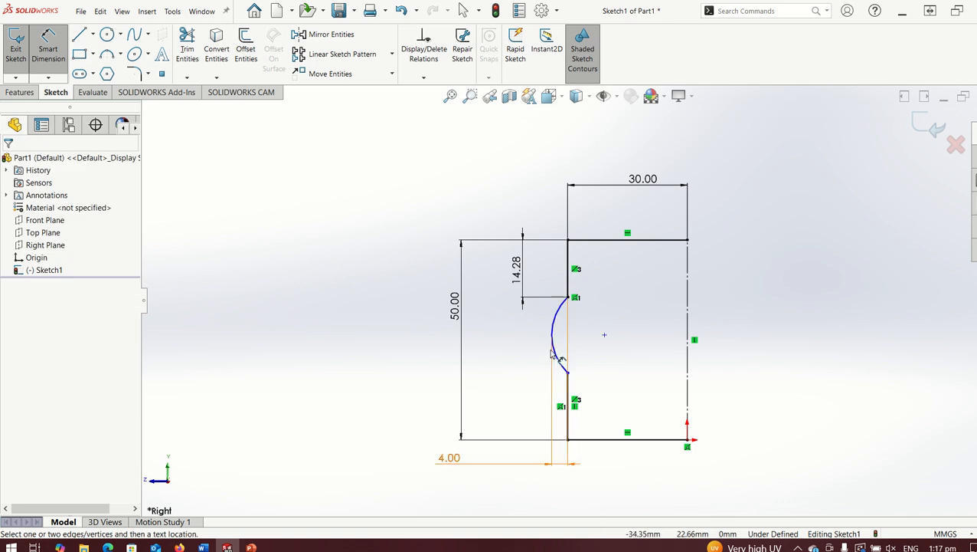
Step: Set the length of the left edge segment above the arc to 10 mm
double_click(517, 270)
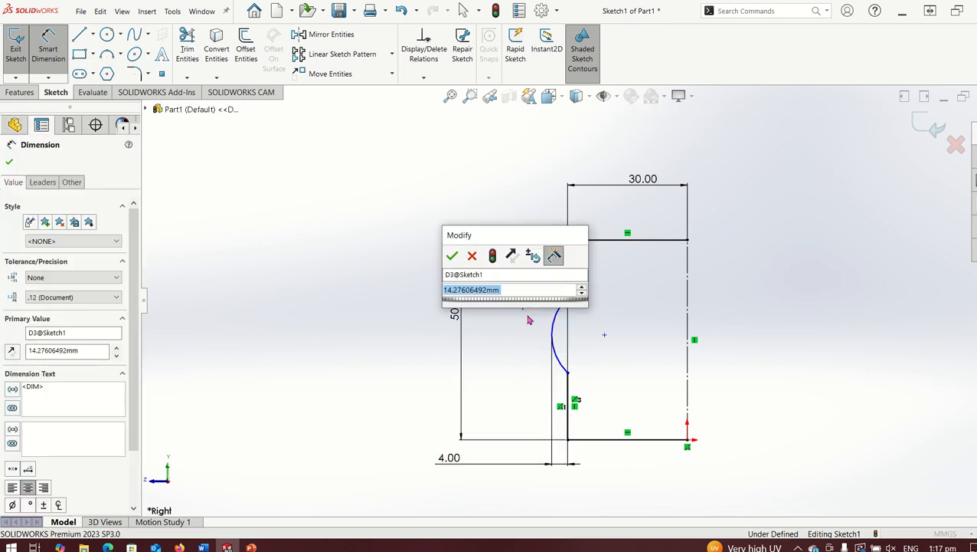
text(10)
key(Return)
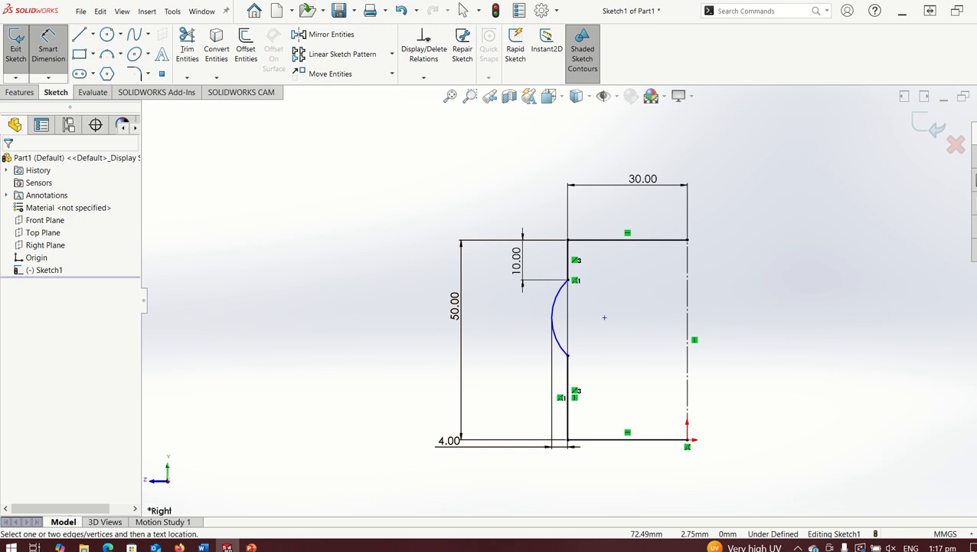
Step: Dimension the vertical distance between the arc's two endpoints as 16 mm
click(569, 280)
click(569, 358)
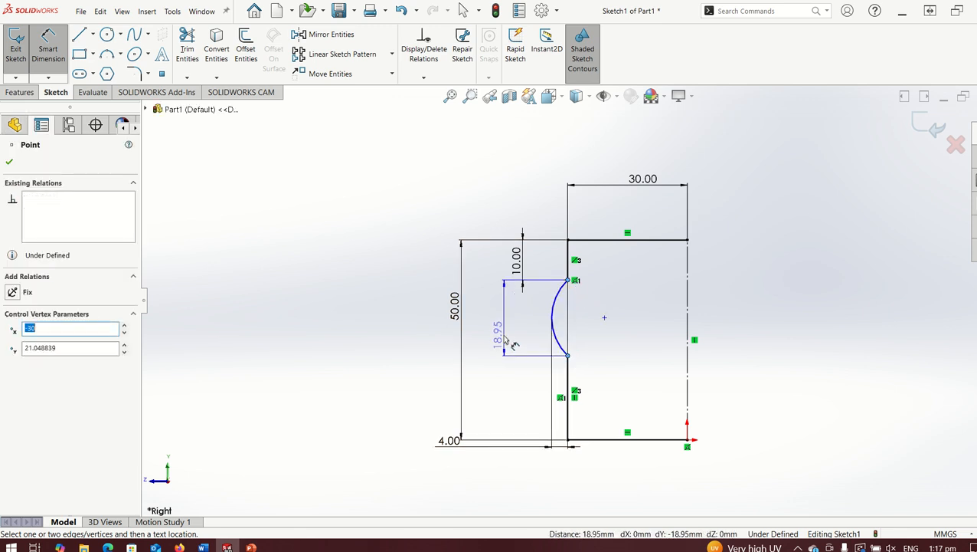
click(502, 343)
text(16)
key(Return)
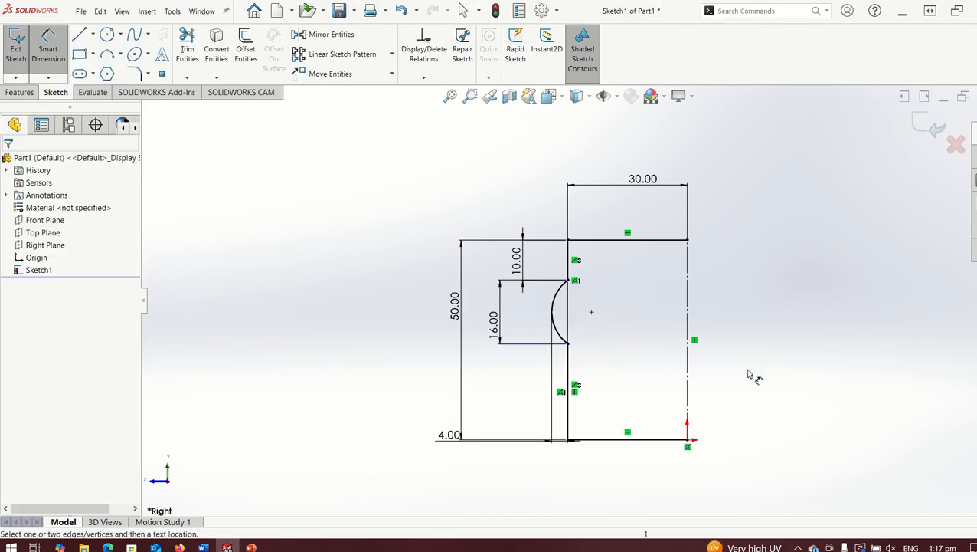
Step: Replace the 30 mm width dimension with a 25 mm diameter dimension from the left edge across the centerline
click(640, 181)
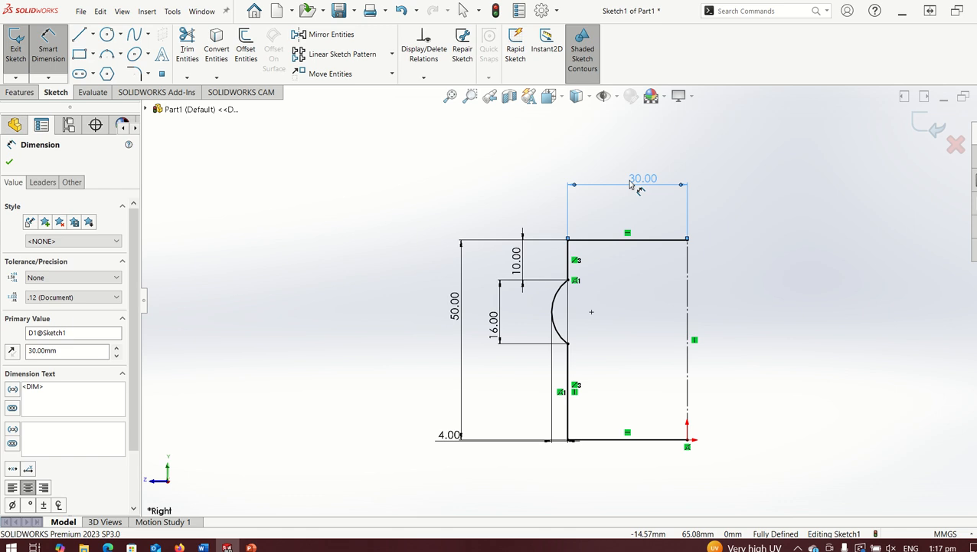
key(Delete)
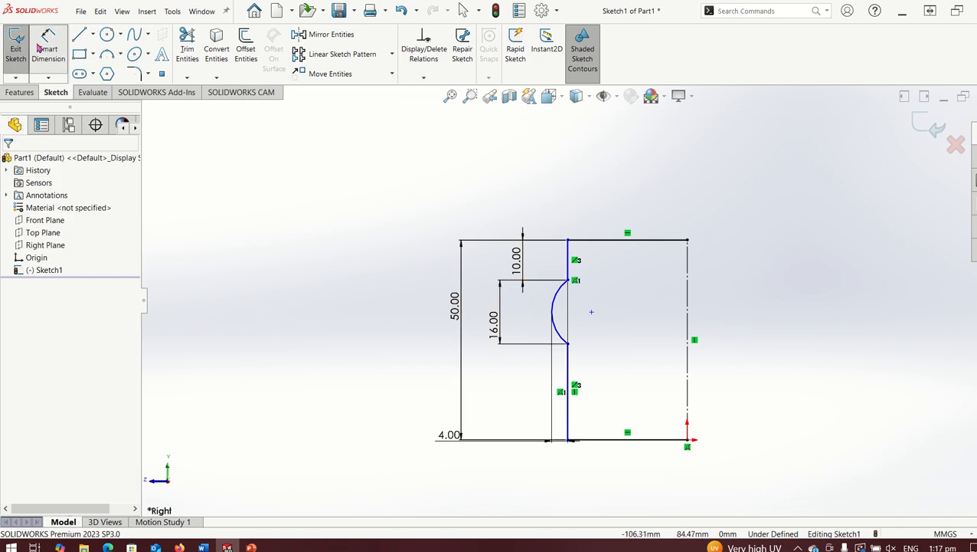
click(568, 261)
click(689, 273)
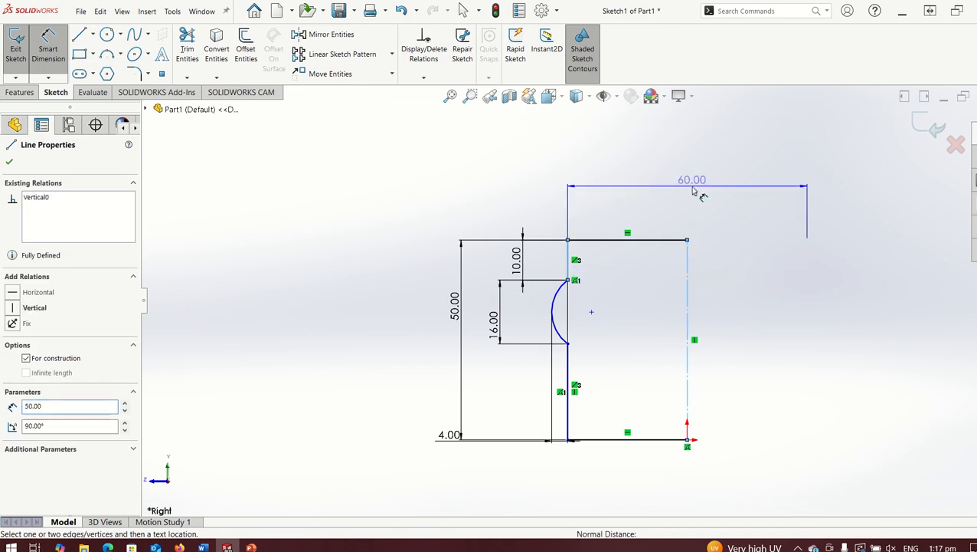
click(697, 191)
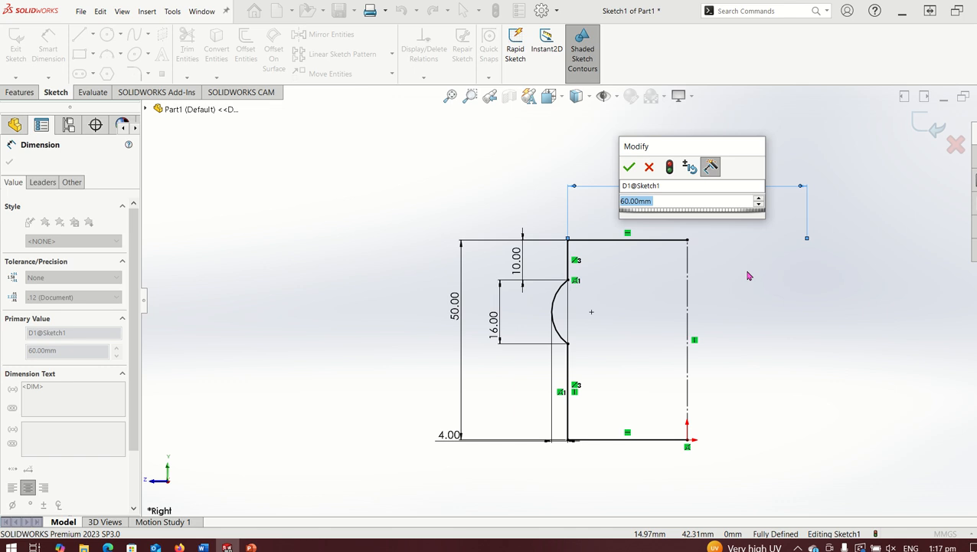
text(25)
key(Return)
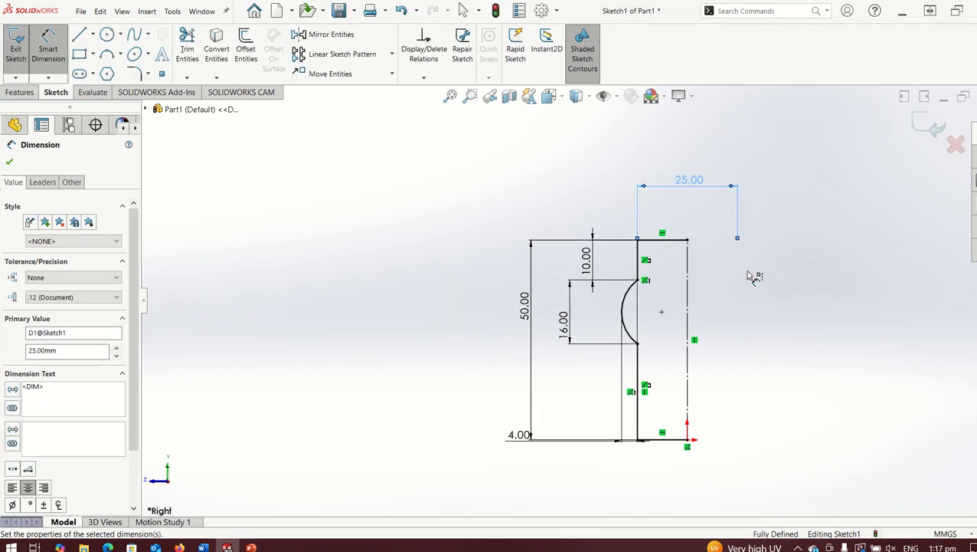
Step: Set the profile's overall height to 45 mm
double_click(529, 367)
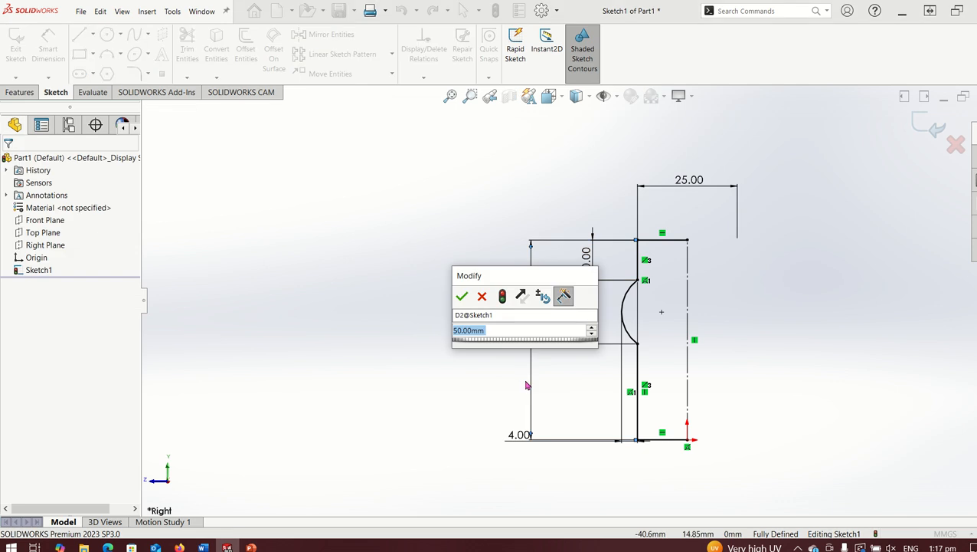
text(45)
key(Return)
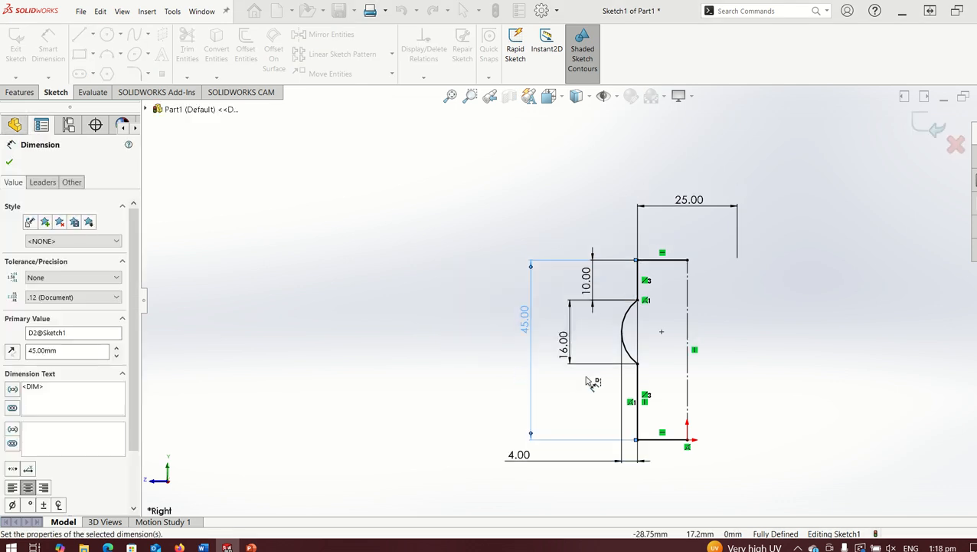
click(814, 455)
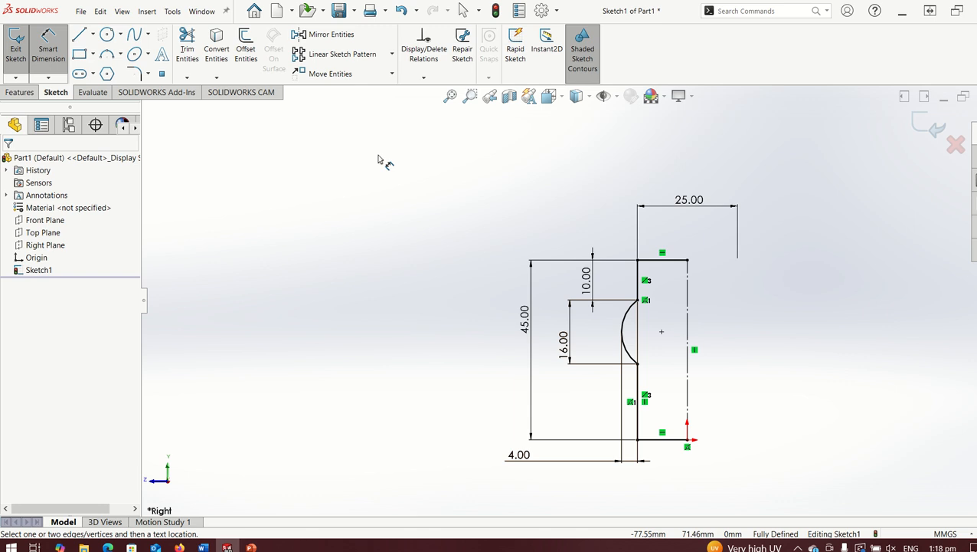
Step: Revolve the profile 360° about the construction centerline as a solid boss, letting the open sketch be closed automatically
click(19, 92)
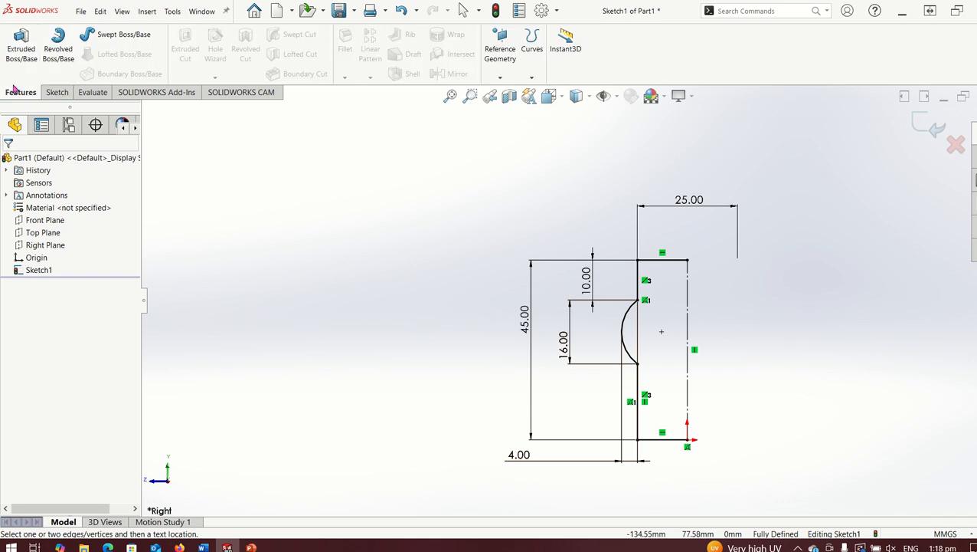
click(67, 60)
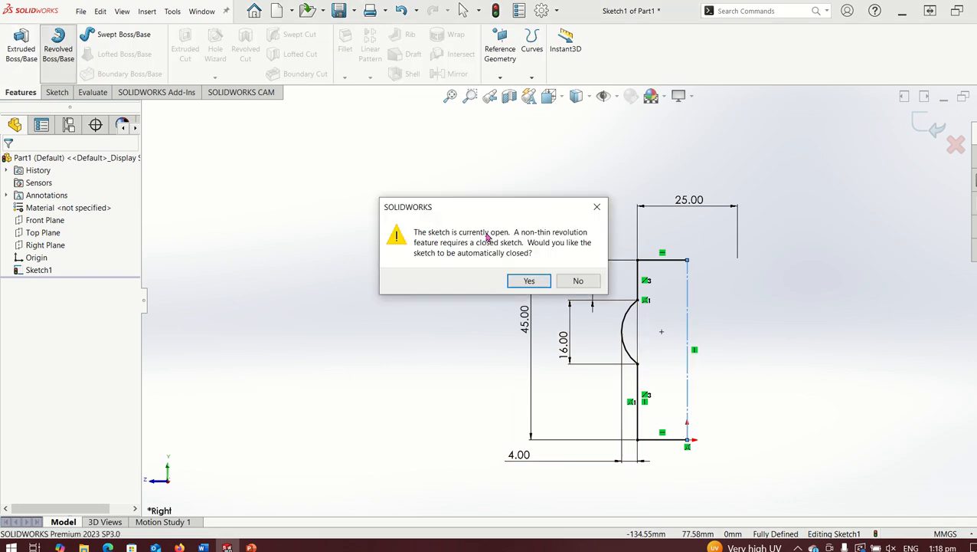
click(530, 281)
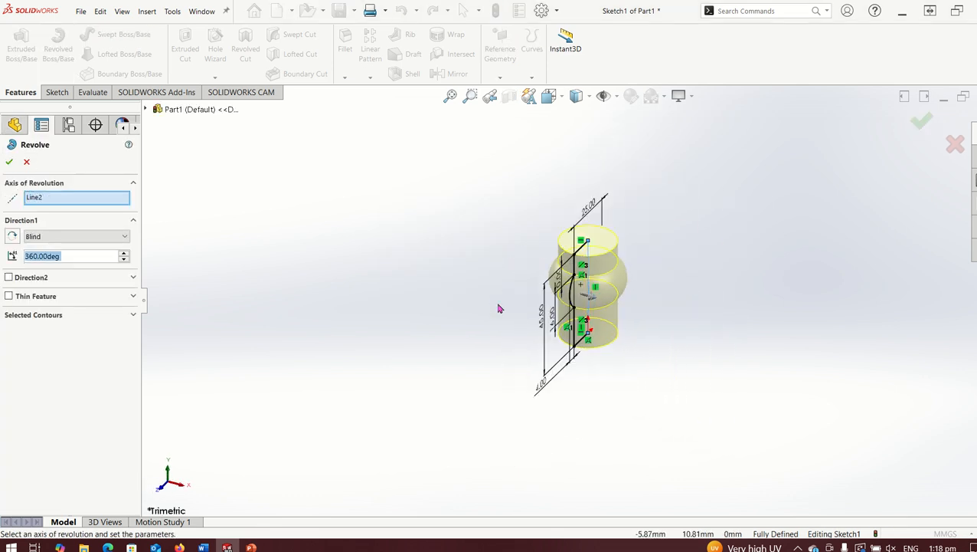
click(10, 164)
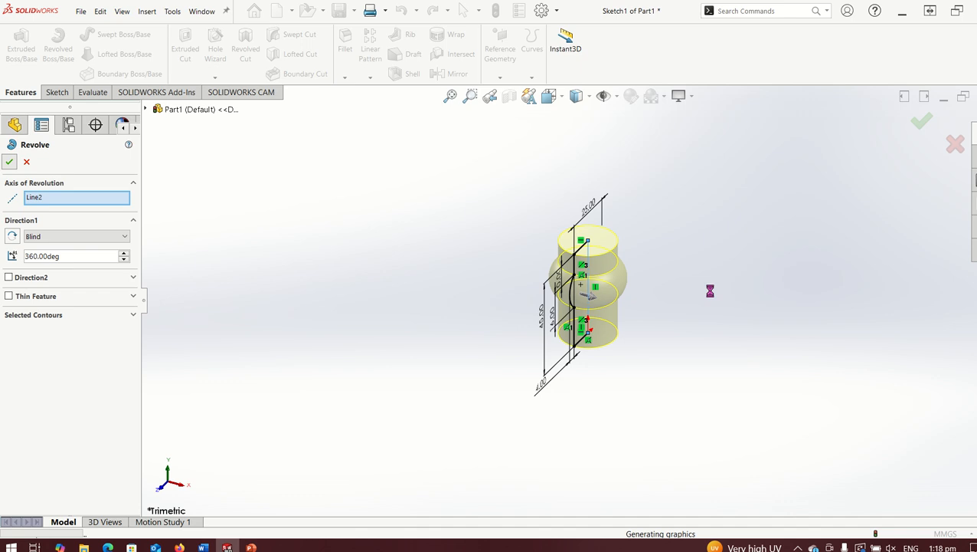
scroll(578, 266, down, 3)
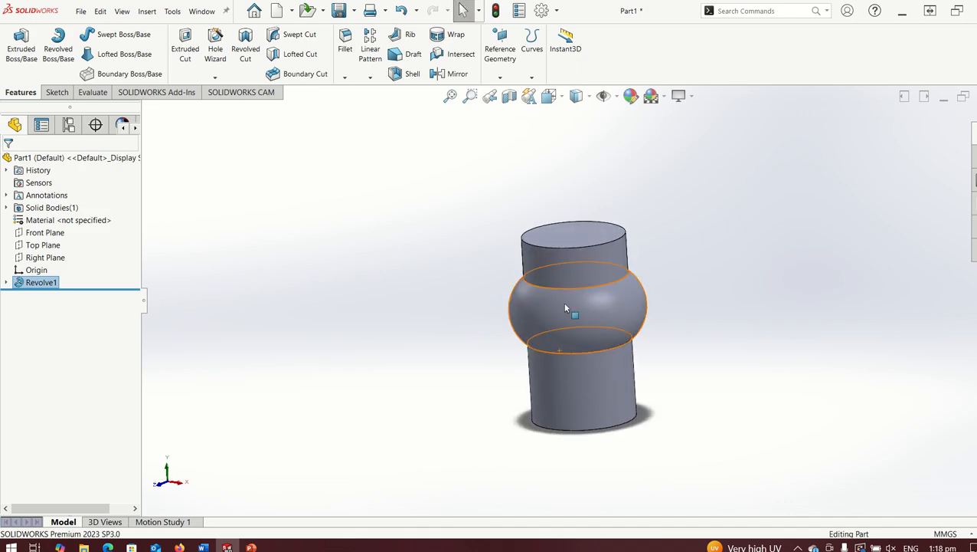
scroll(567, 305, down, 3)
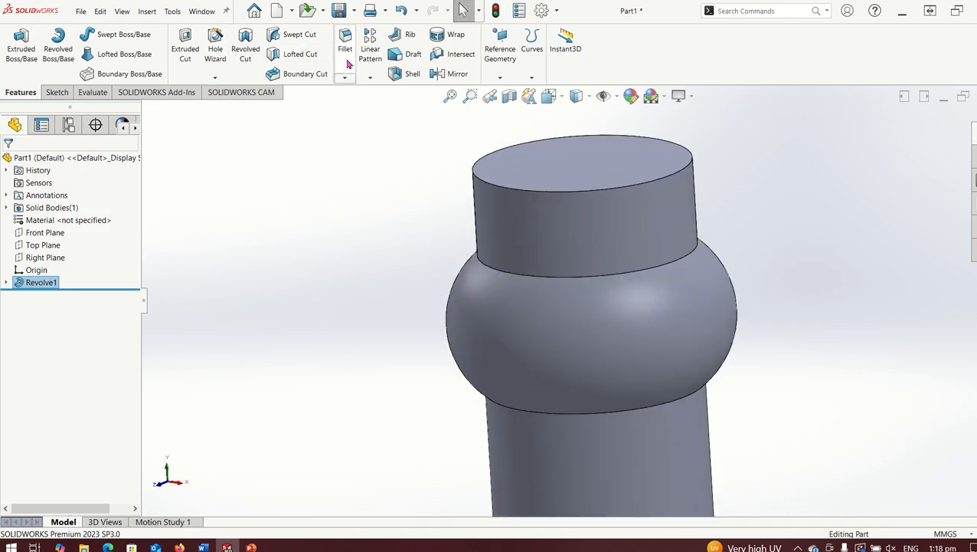
click(539, 284)
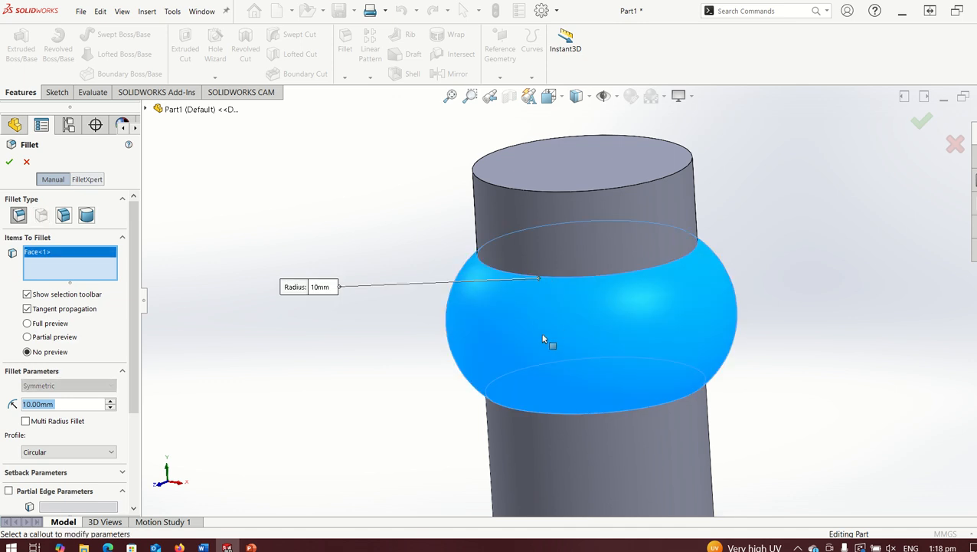
key(Escape)
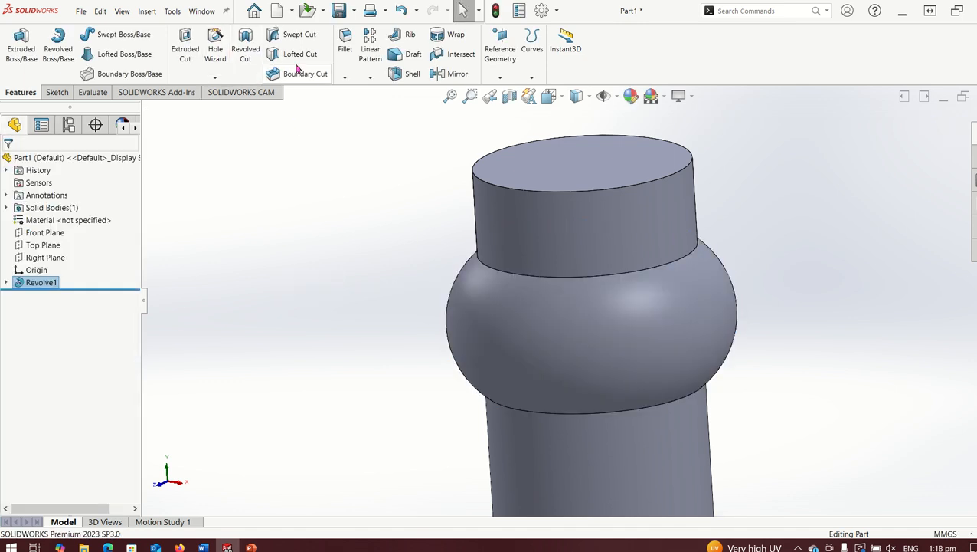
Step: Fillet the two circular edges where the bulging ring meets the upper and lower cylinders with a 5 mm radius
click(346, 47)
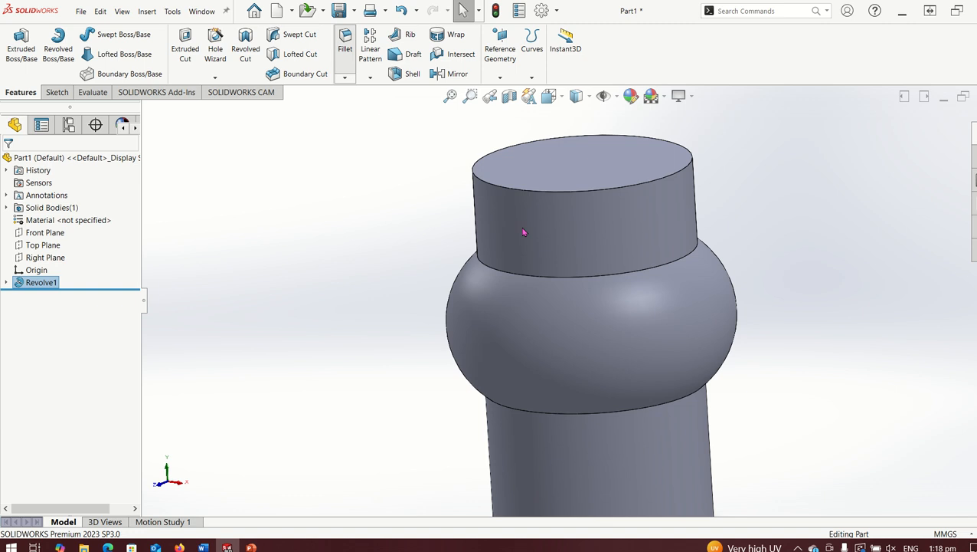
click(614, 275)
middle_drag(596, 350, 579, 436)
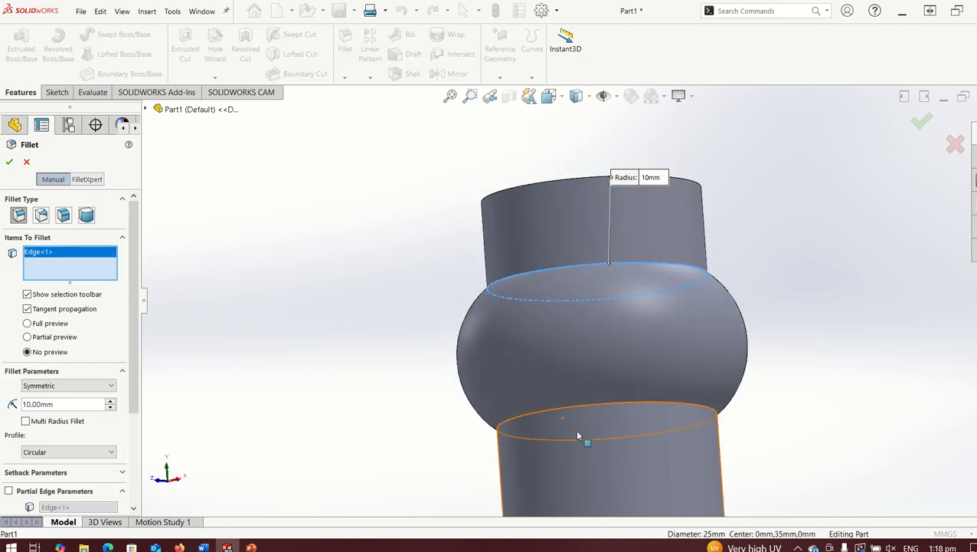
click(580, 436)
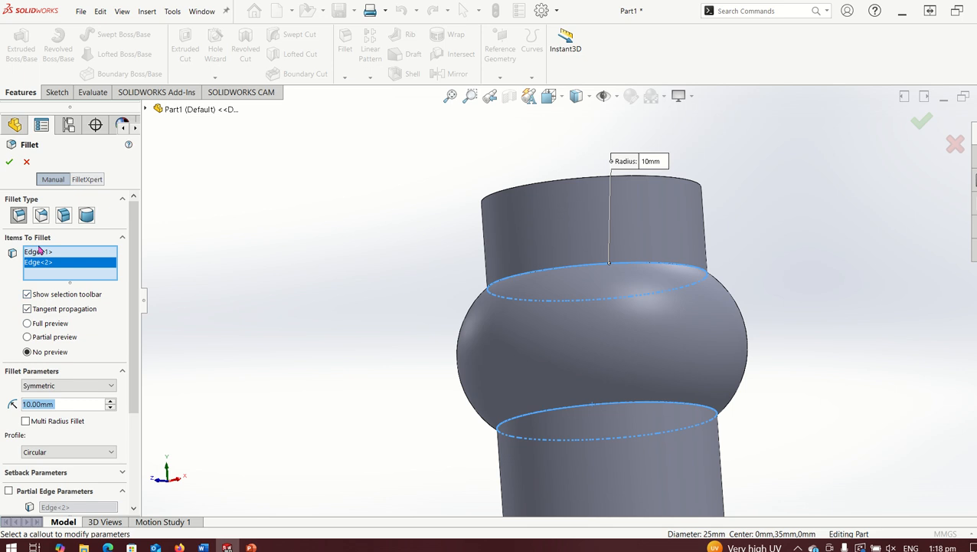
drag(54, 404, 13, 404)
text(5)
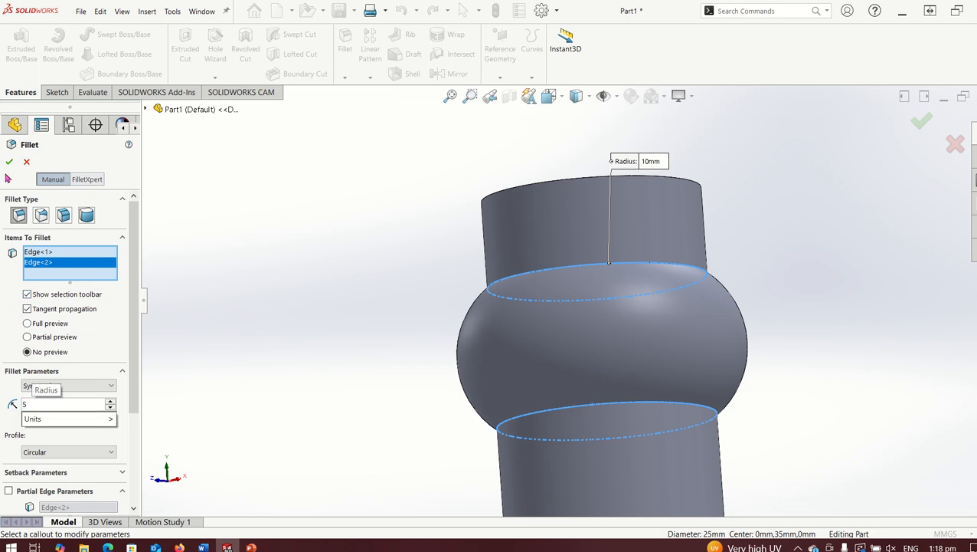
key(Return)
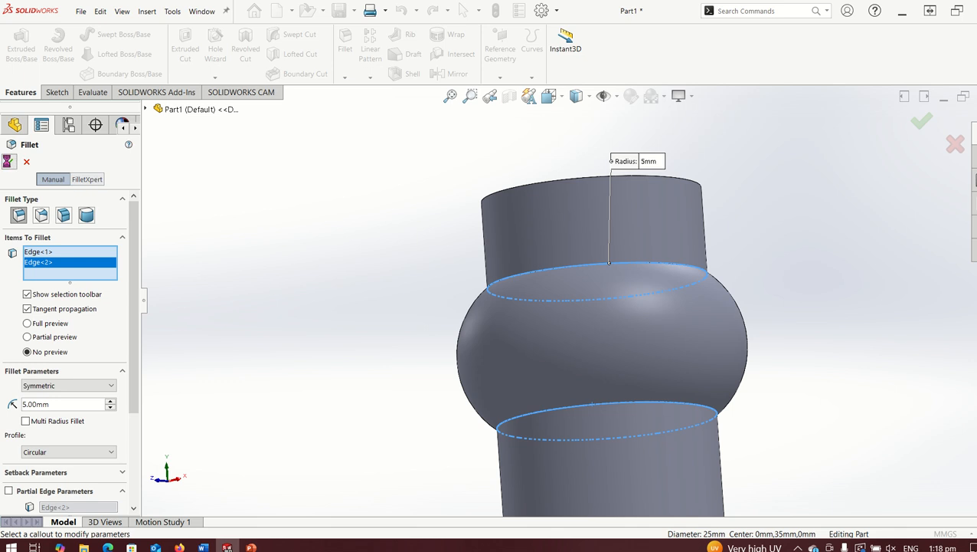
scroll(738, 479, up, 3)
middle_drag(670, 399, 643, 436)
scroll(642, 440, up, 1)
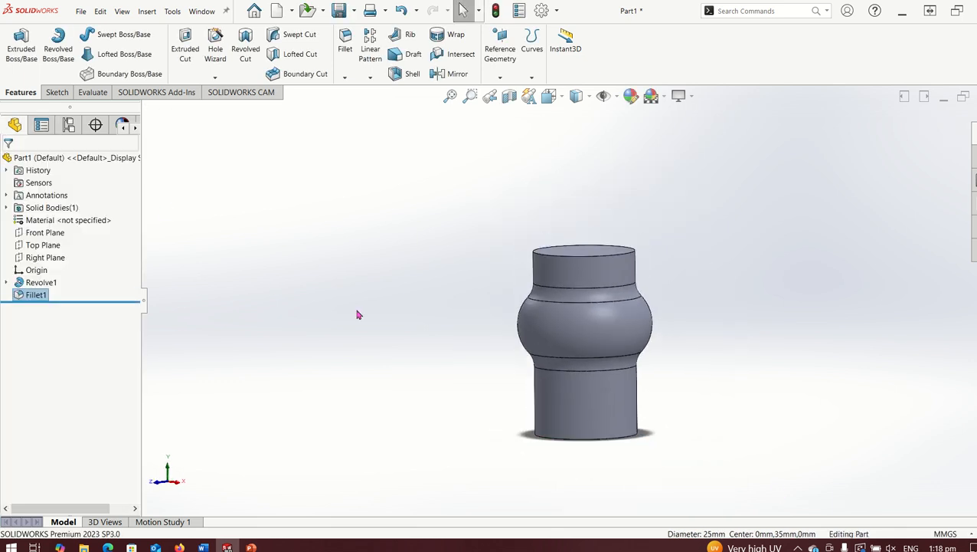
Step: Start a new sketch on the Right Plane
click(56, 92)
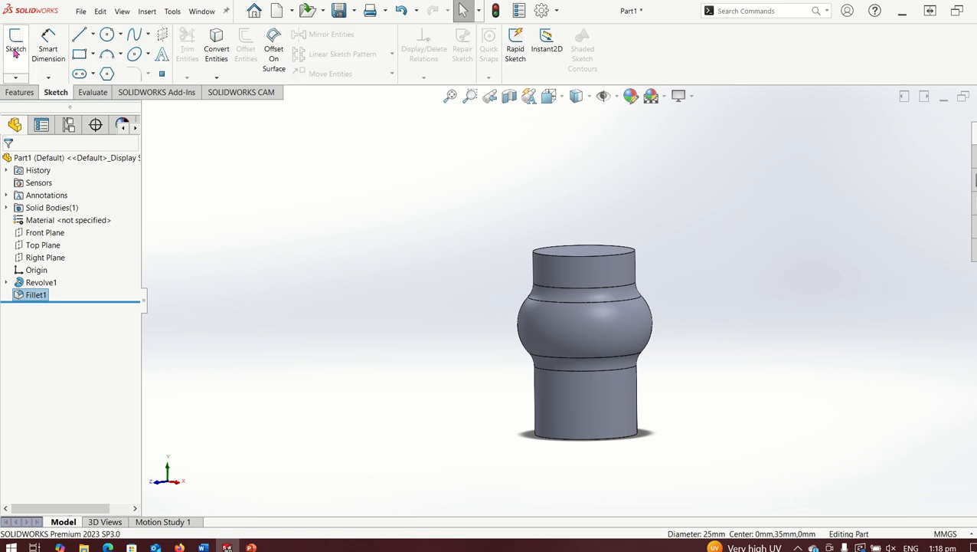
click(38, 257)
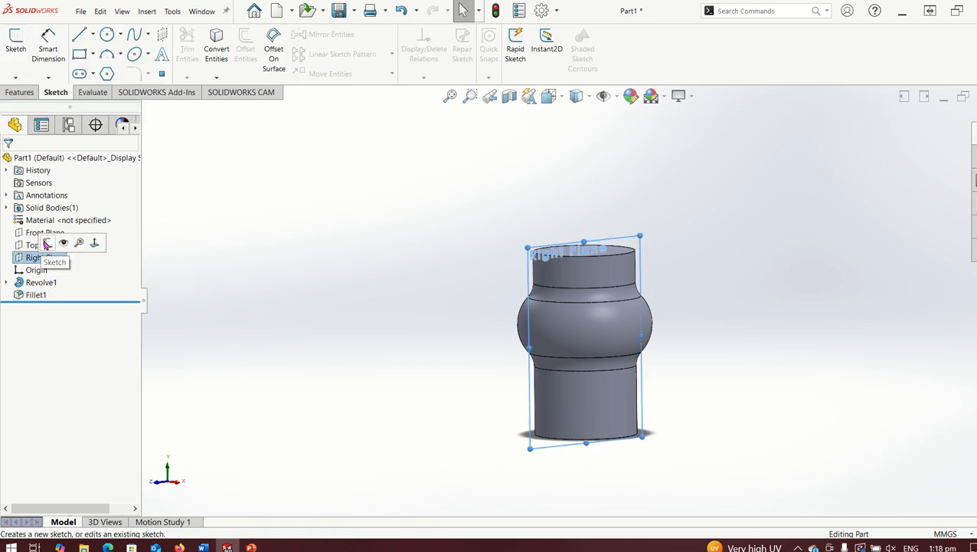
click(47, 244)
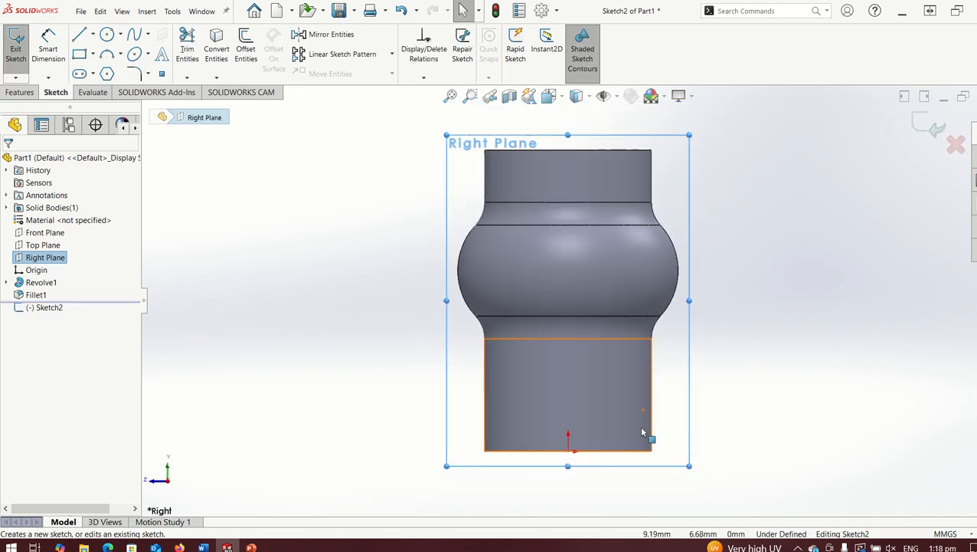
scroll(545, 218, up, 5)
scroll(550, 176, down, 3)
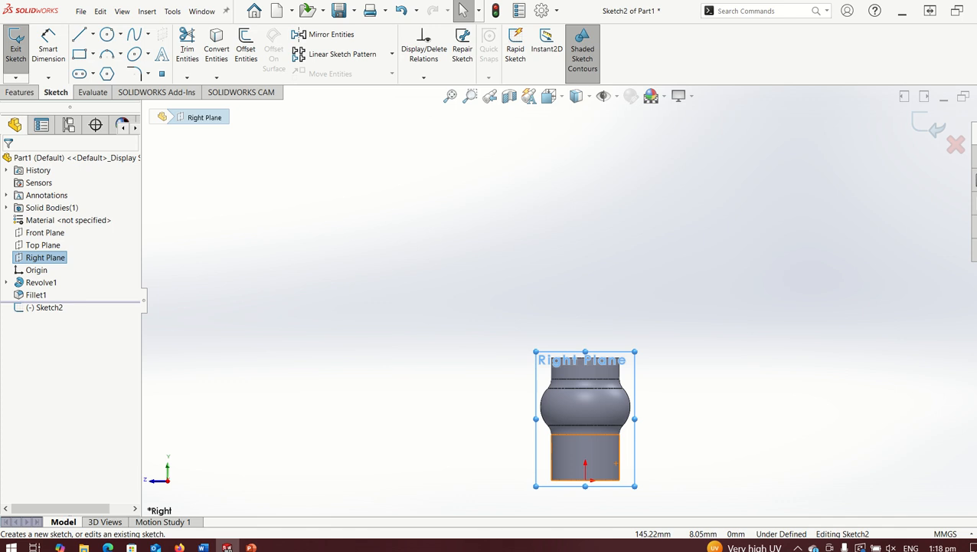
Step: Sketch a horizontal line about 20 mm long to the left of and above the body, and make it construction geometry
click(80, 36)
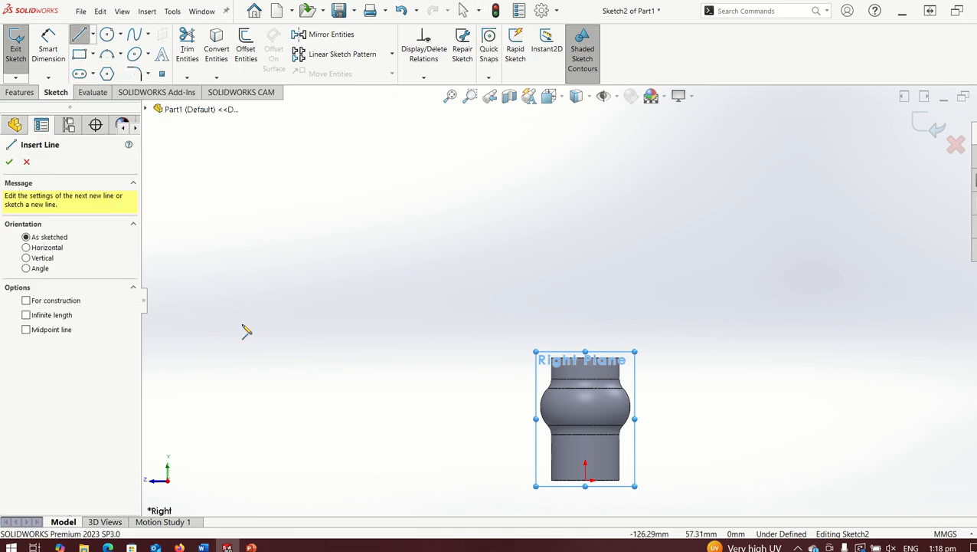
click(321, 312)
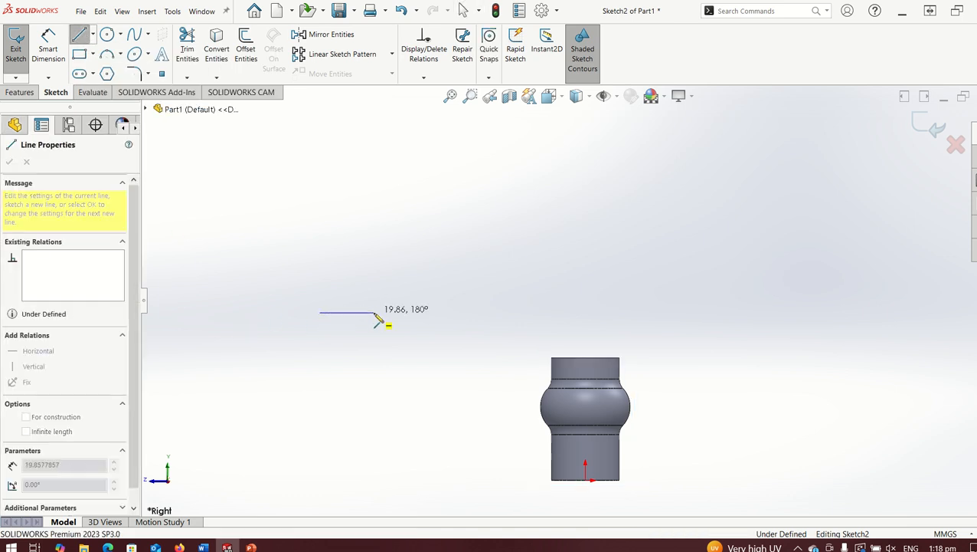
click(374, 312)
key(Escape)
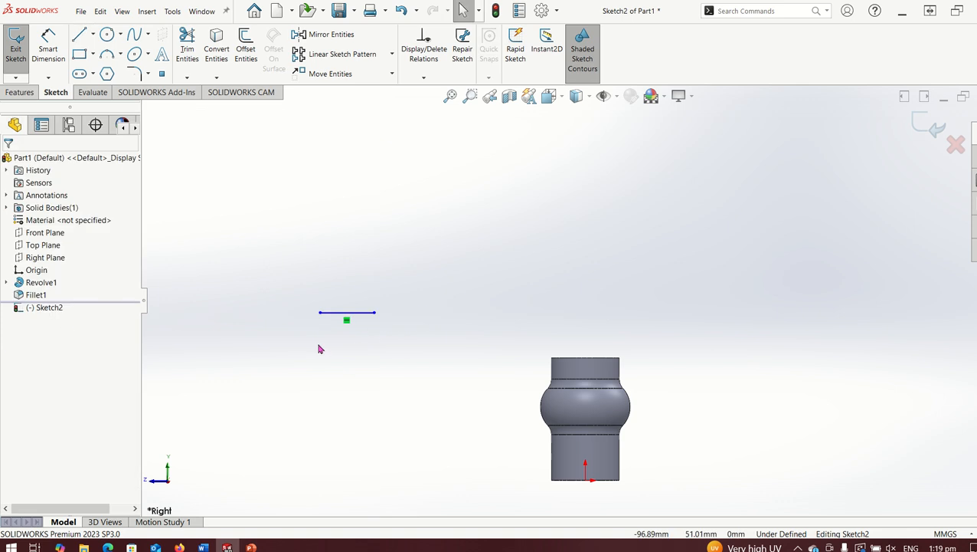
click(342, 312)
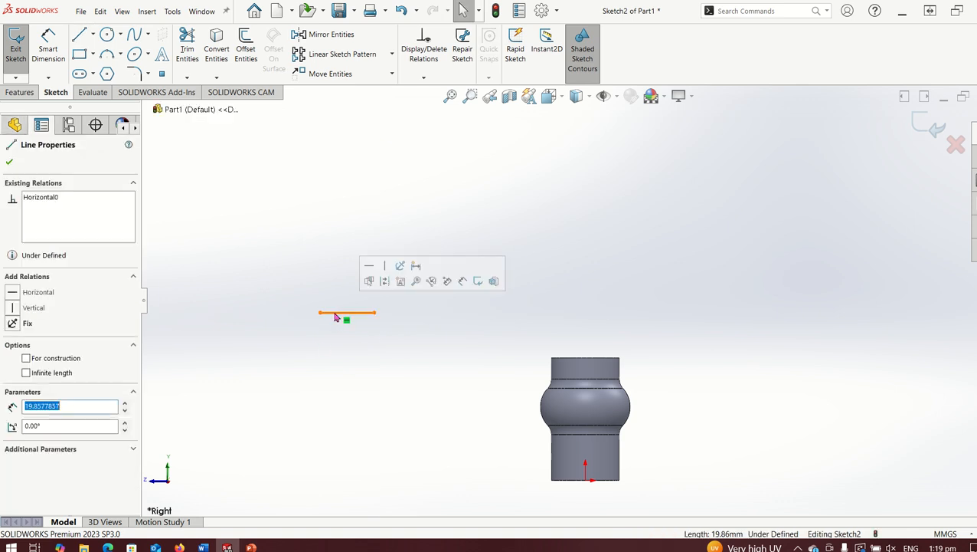
click(30, 355)
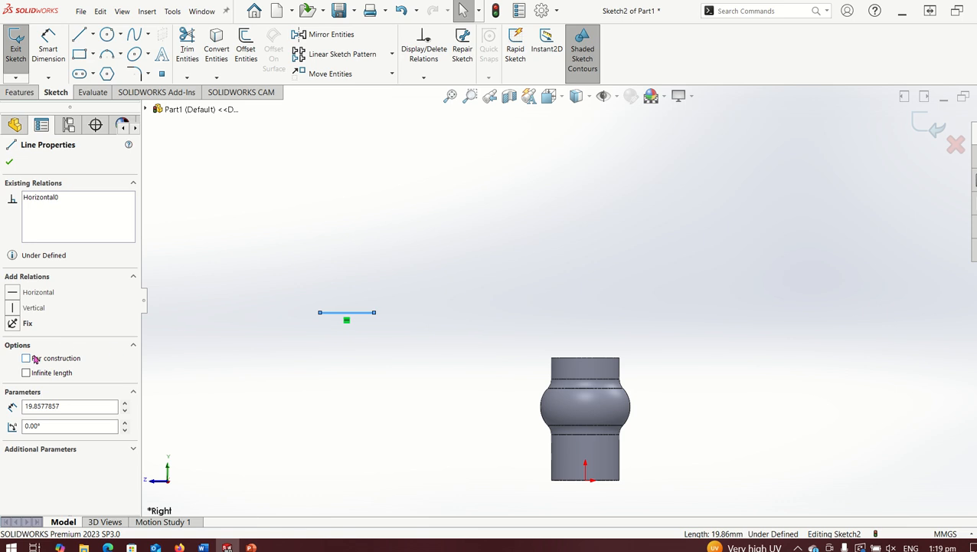
scroll(419, 249, down, 3)
scroll(278, 364, up, 5)
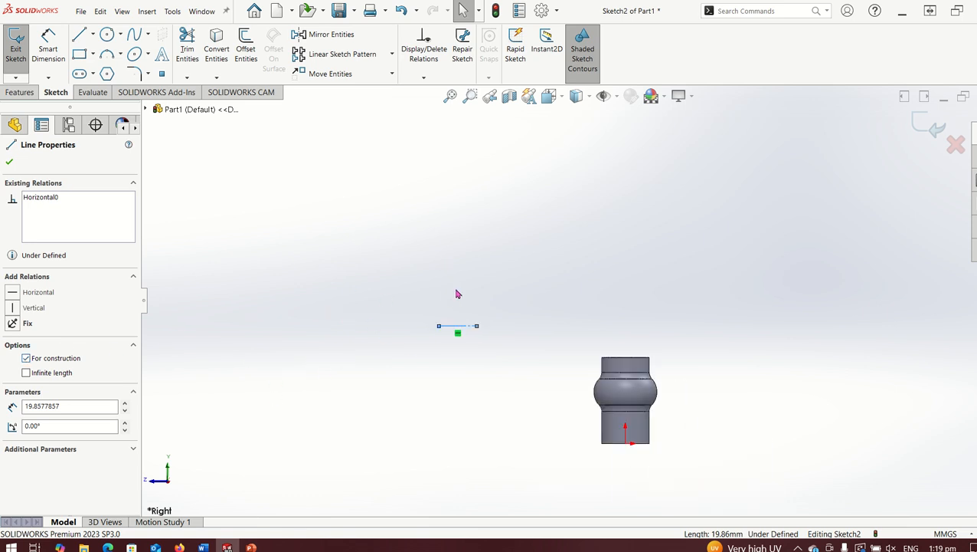
scroll(429, 285, down, 2)
scroll(534, 401, down, 2)
scroll(547, 393, up, 1)
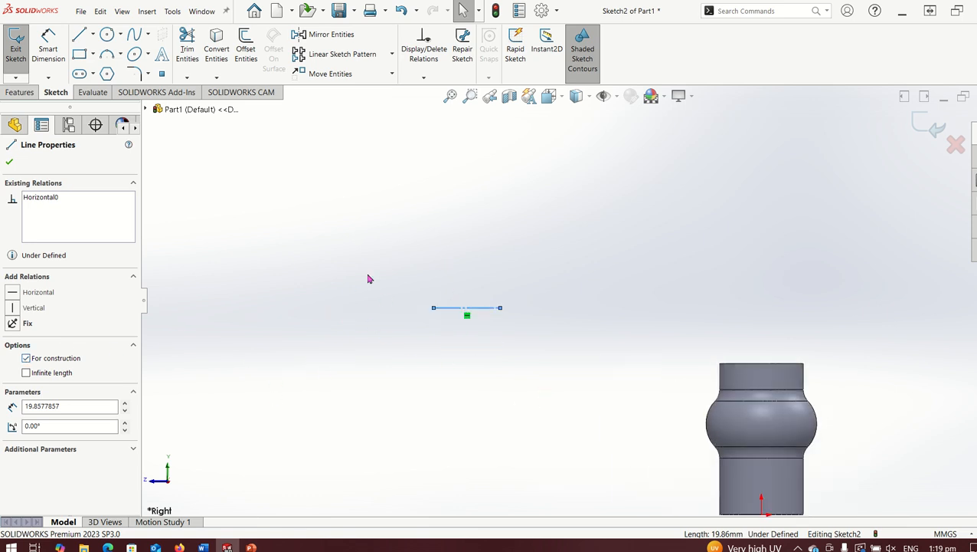
click(10, 163)
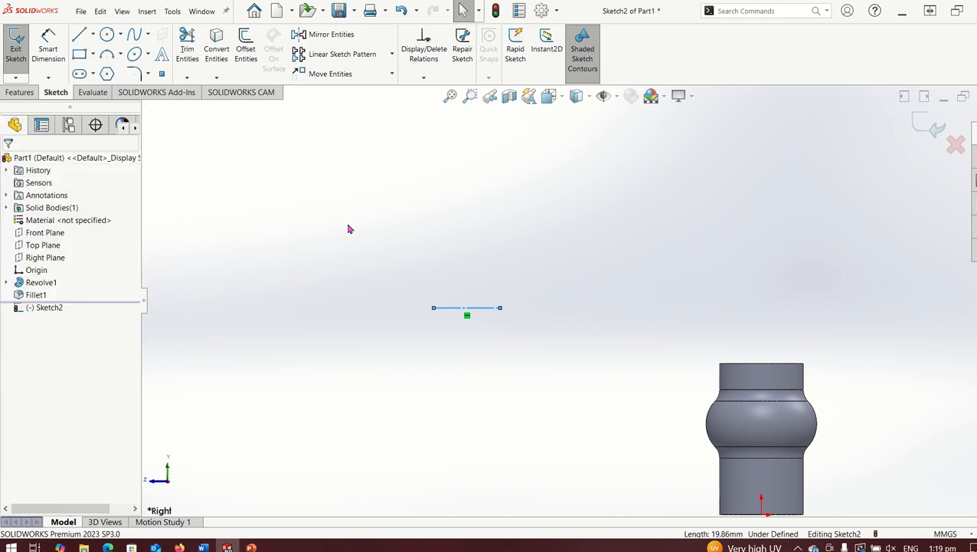
Step: Offset the construction line 10 mm in both directions, capping the ends with arcs to form a closed slot outline
click(245, 48)
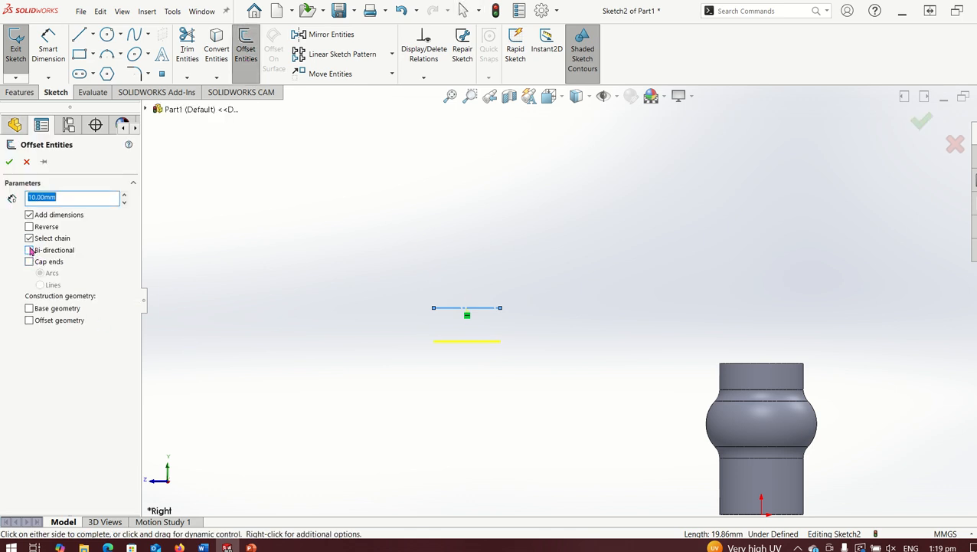
click(30, 250)
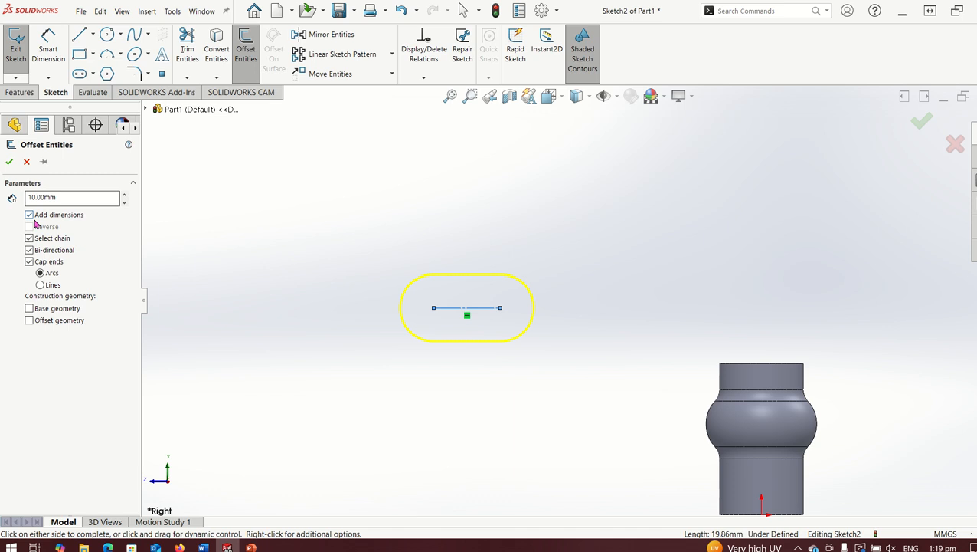
click(9, 164)
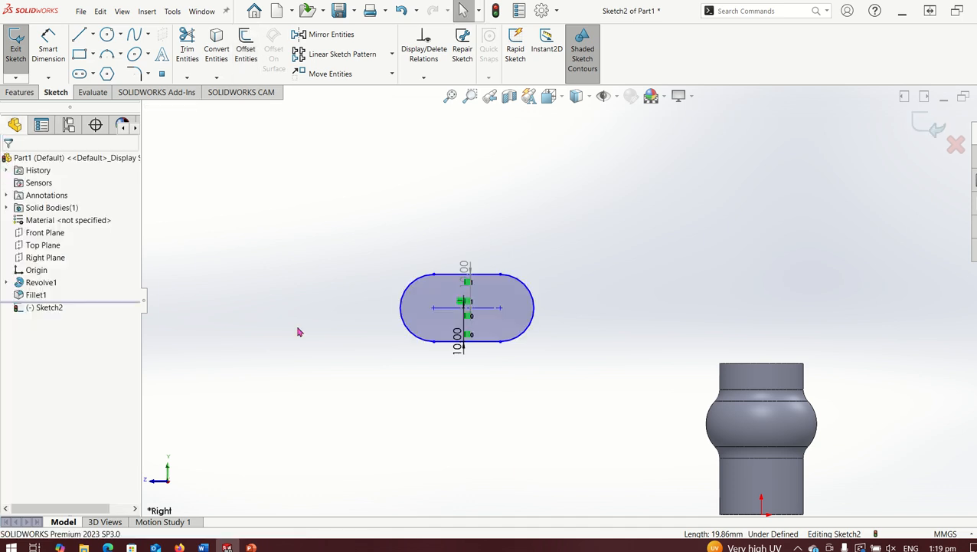
Step: Delete the slot's two 10 mm offset dimensions
click(465, 267)
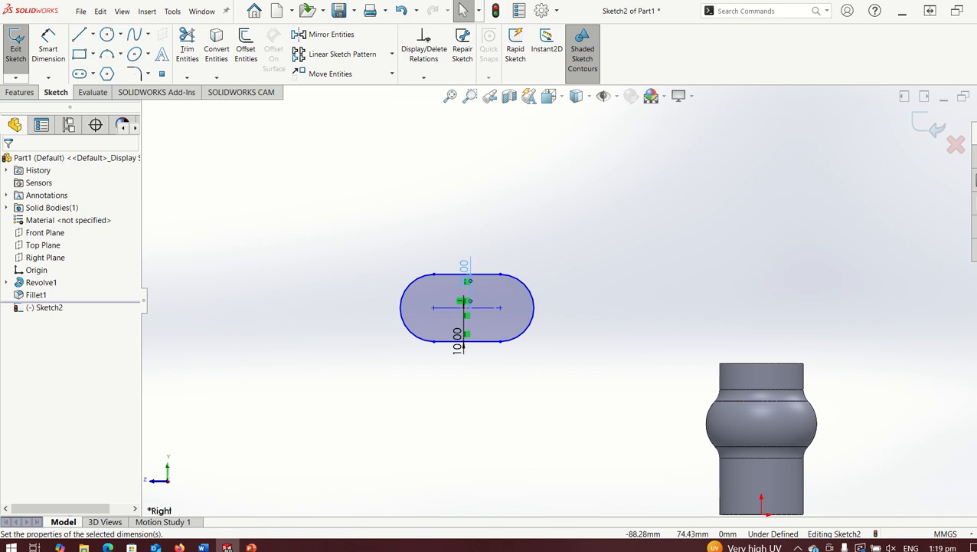
key(Delete)
click(457, 348)
key(Delete)
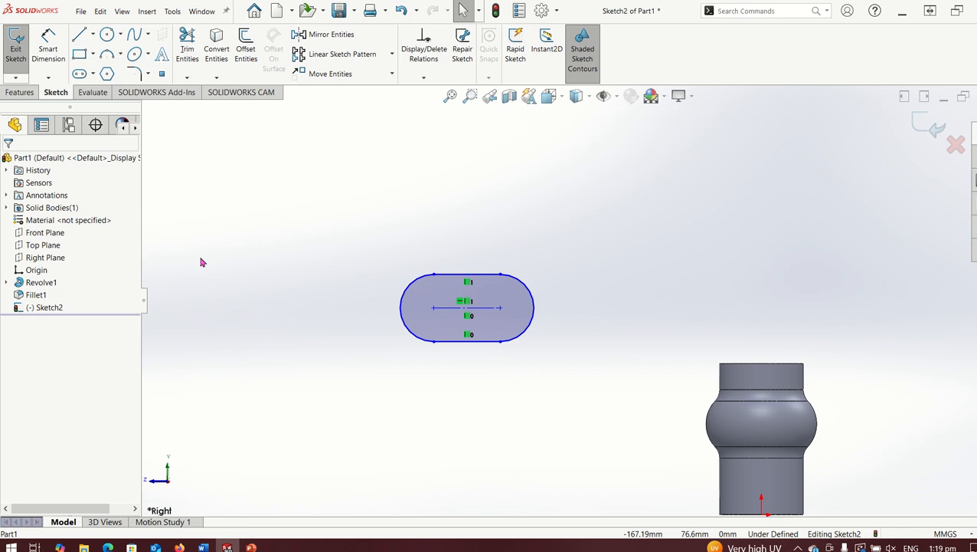
Step: Dimension the slot's overall length between its two end arcs as 30 mm
click(47, 49)
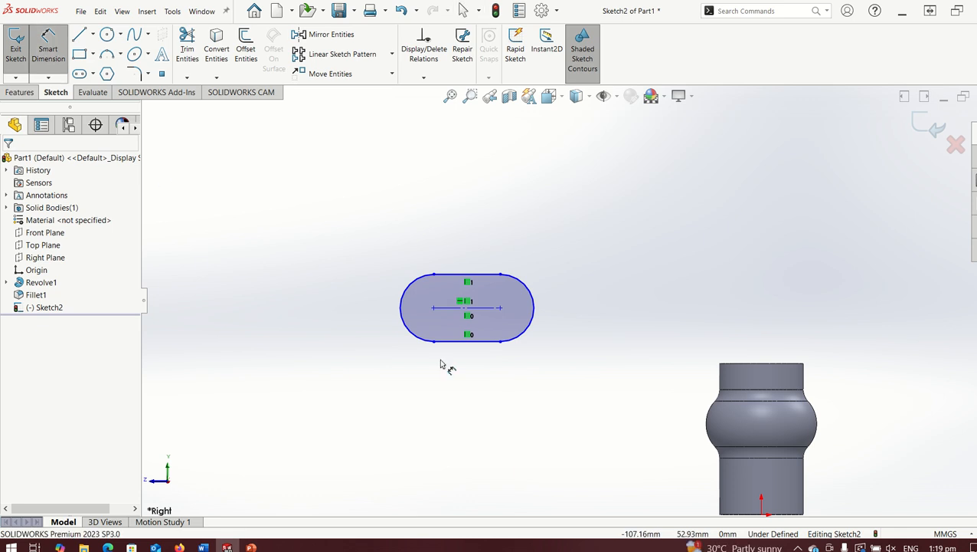
click(405, 320)
key(Escape)
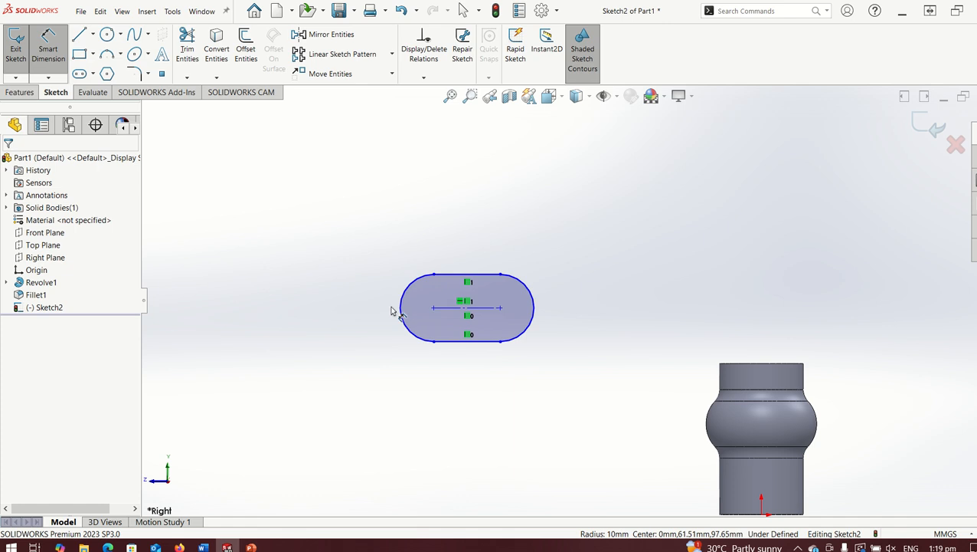
click(401, 310)
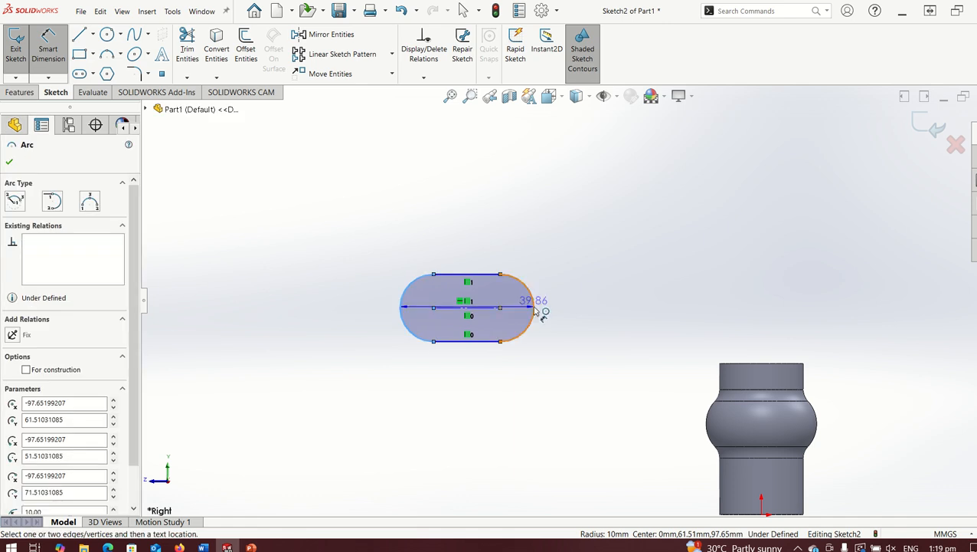
click(535, 310)
click(463, 230)
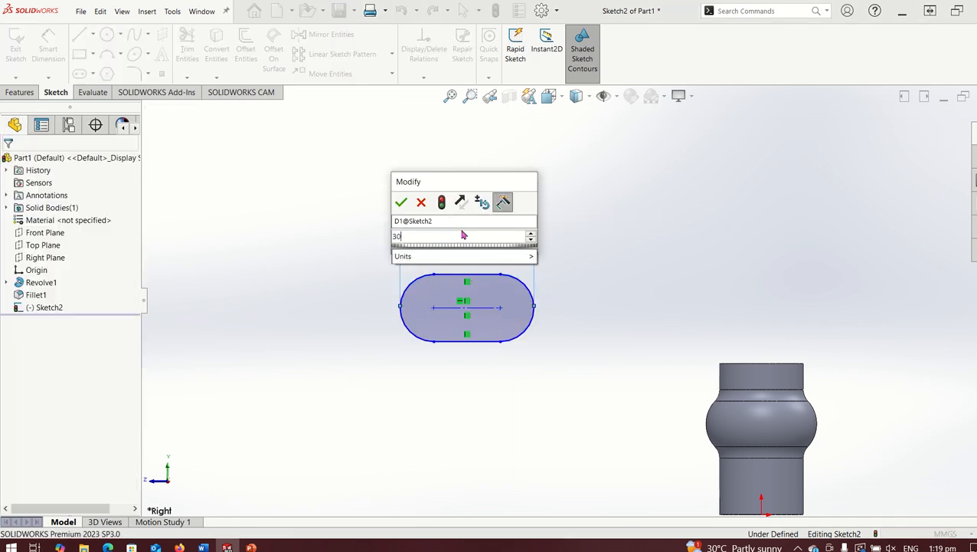
key(Return)
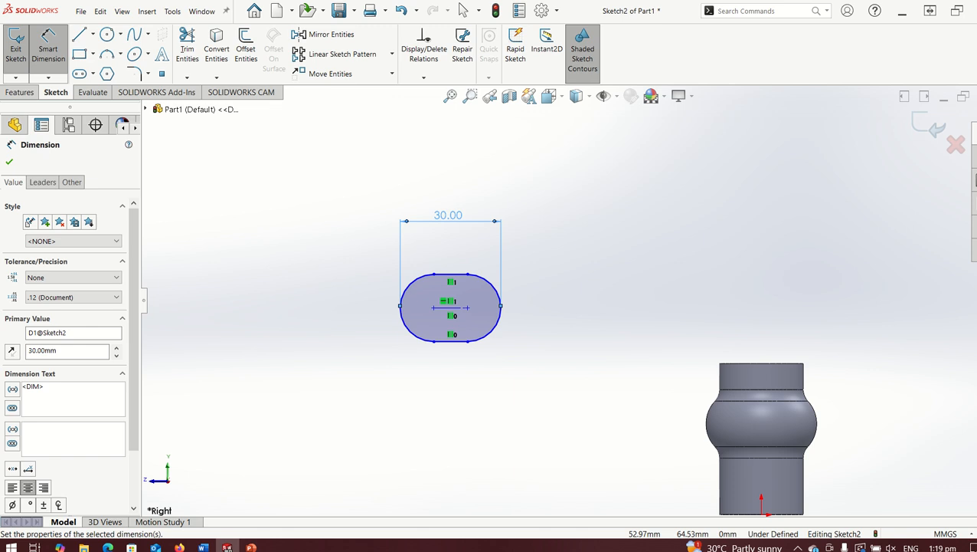
Step: Dimension the slot's height between its upper and lower straight edges as 25 mm
click(460, 274)
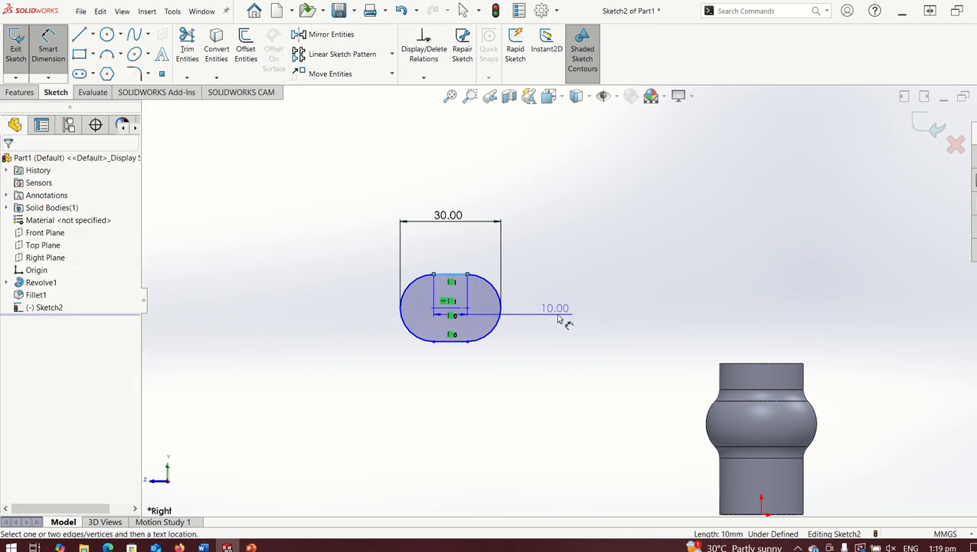
key(Escape)
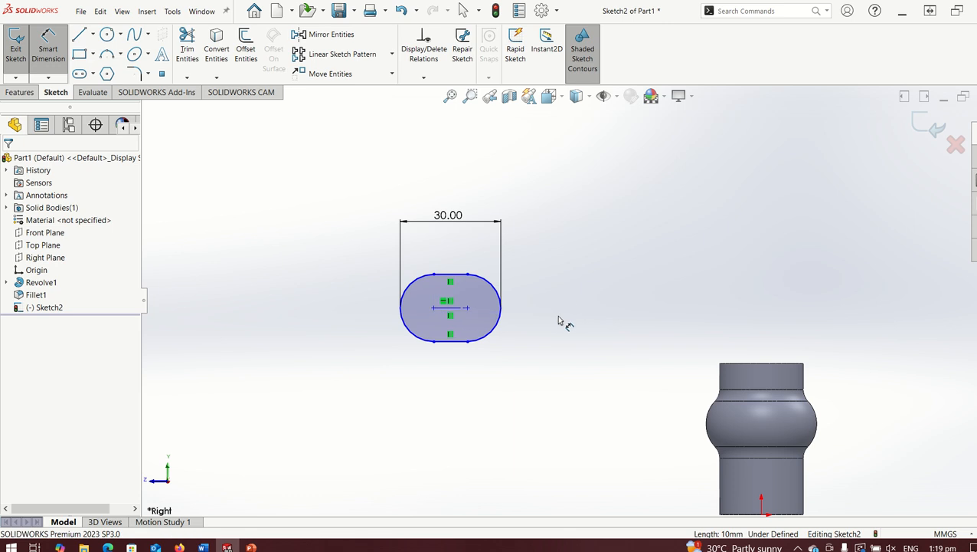
click(452, 275)
click(456, 343)
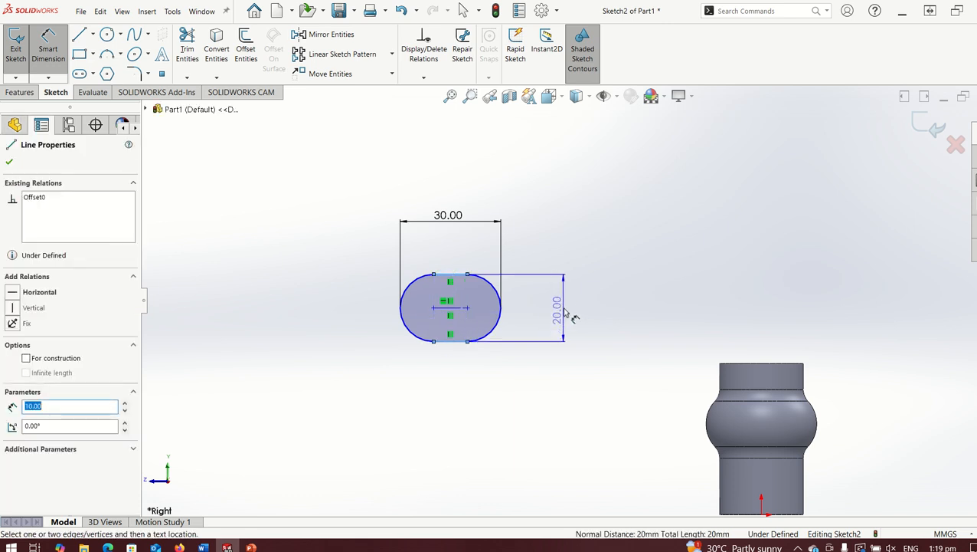
click(559, 314)
text(25)
key(Return)
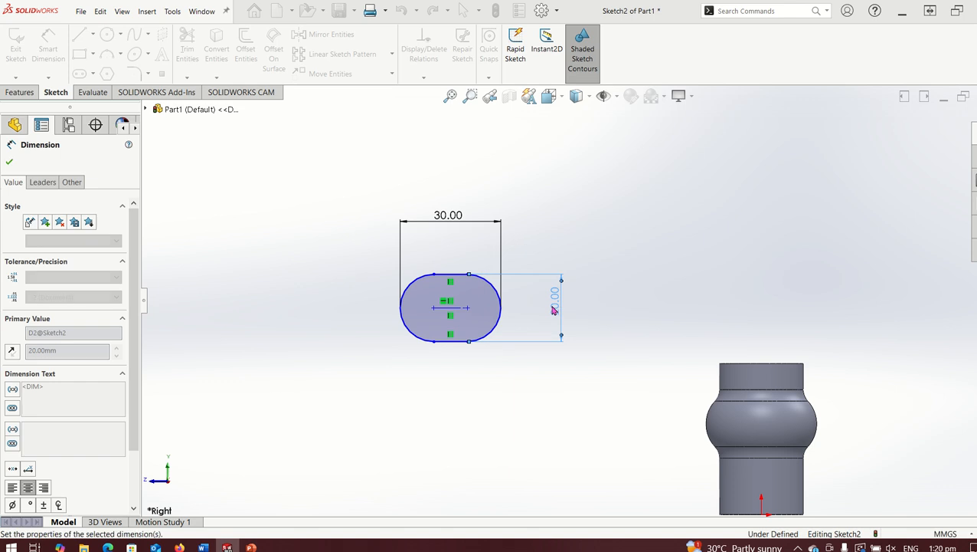
scroll(583, 376, down, 2)
scroll(611, 322, up, 1)
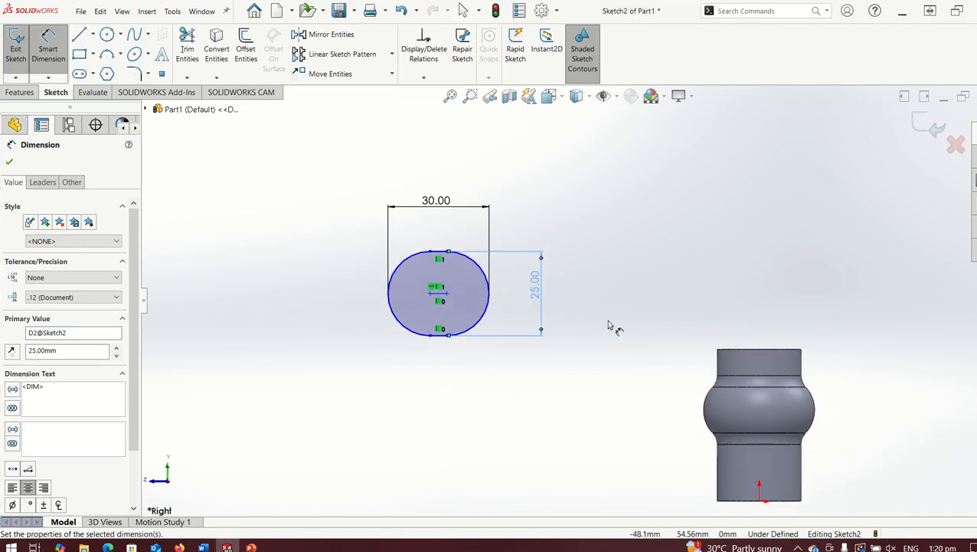
click(666, 323)
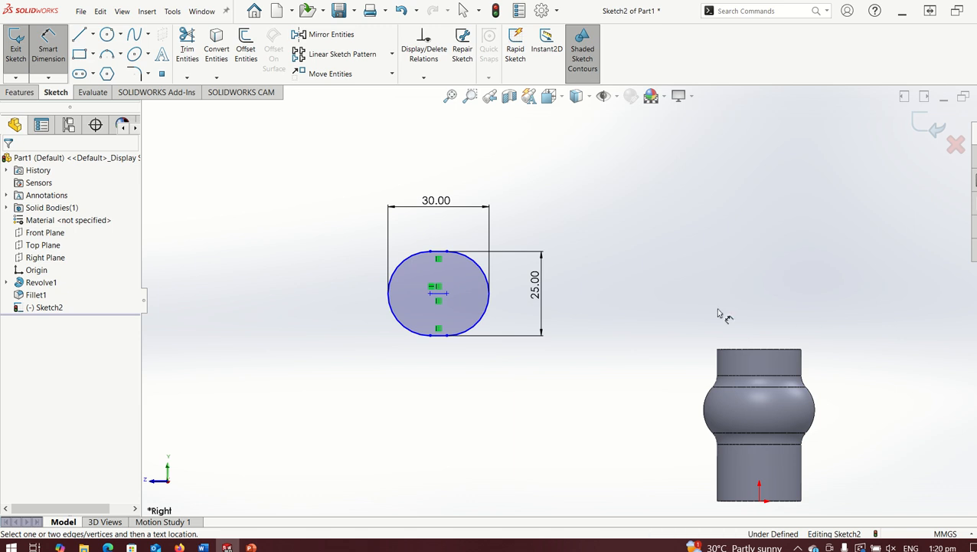
scroll(425, 310, down, 2)
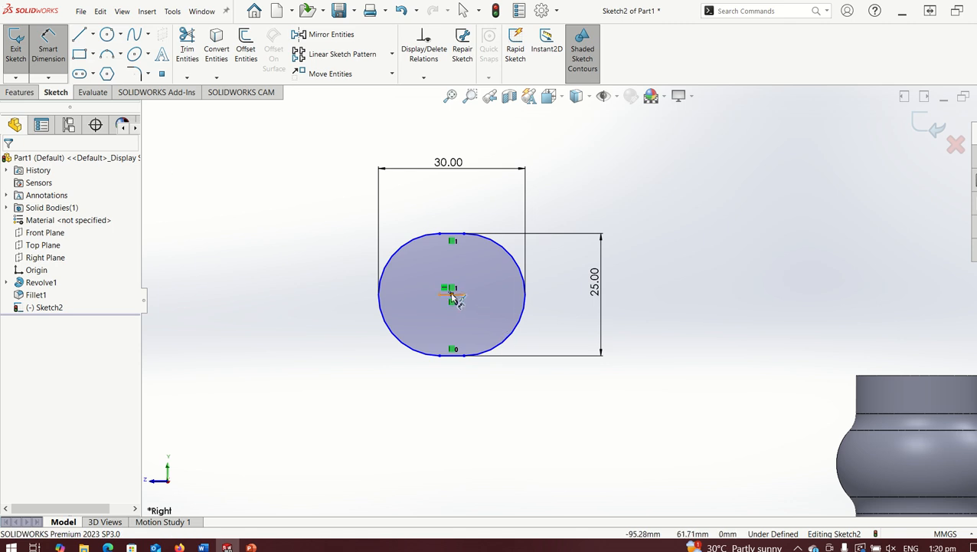
Step: Dimension the vertical distance from the slot's centre line to the top edge of the cylindrical part as 6 mm
click(452, 296)
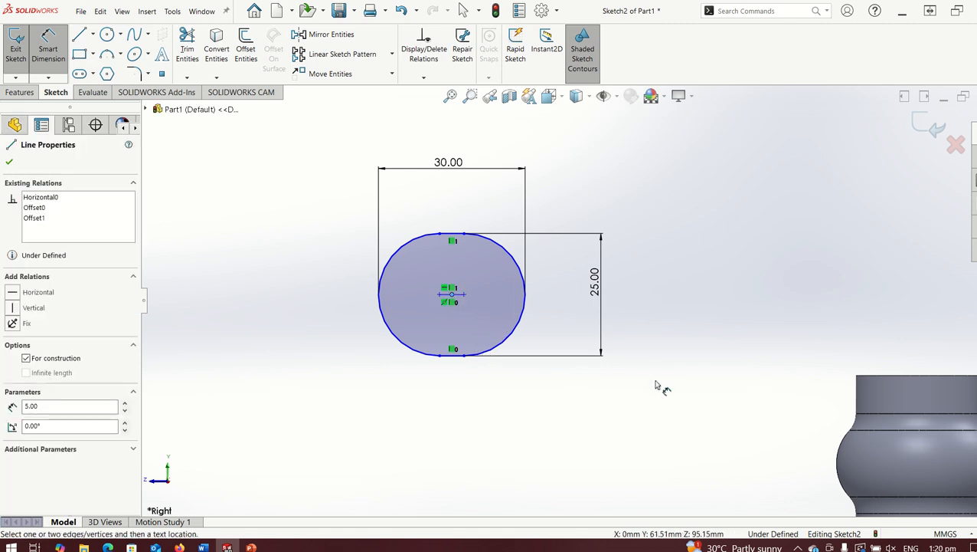
click(893, 375)
click(268, 427)
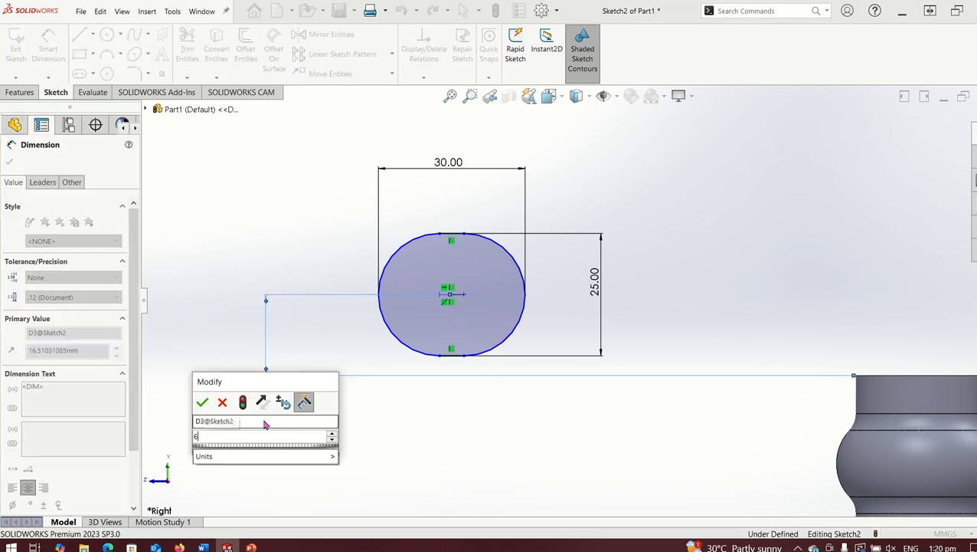
text(6)
key(Return)
scroll(366, 409, up, 2)
scroll(925, 332, down, 2)
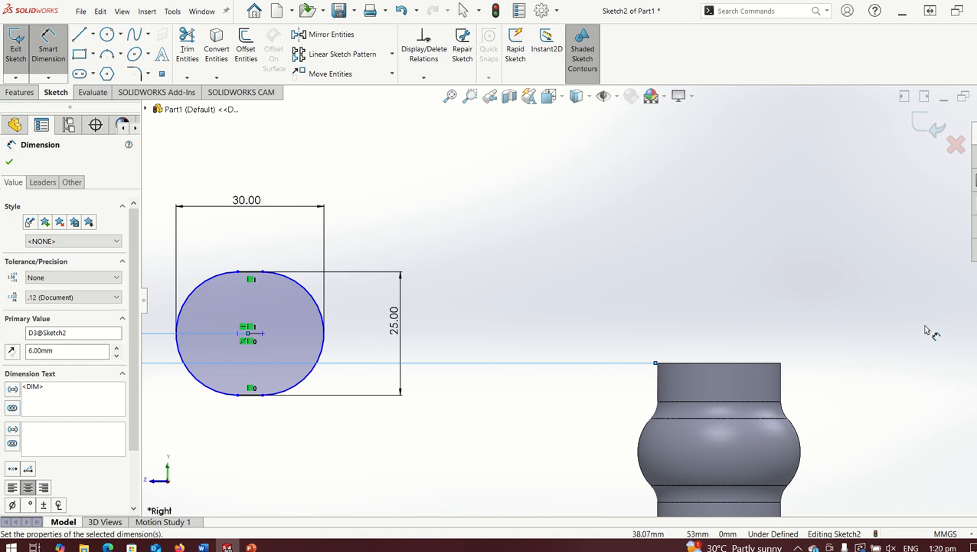
scroll(762, 434, up, 4)
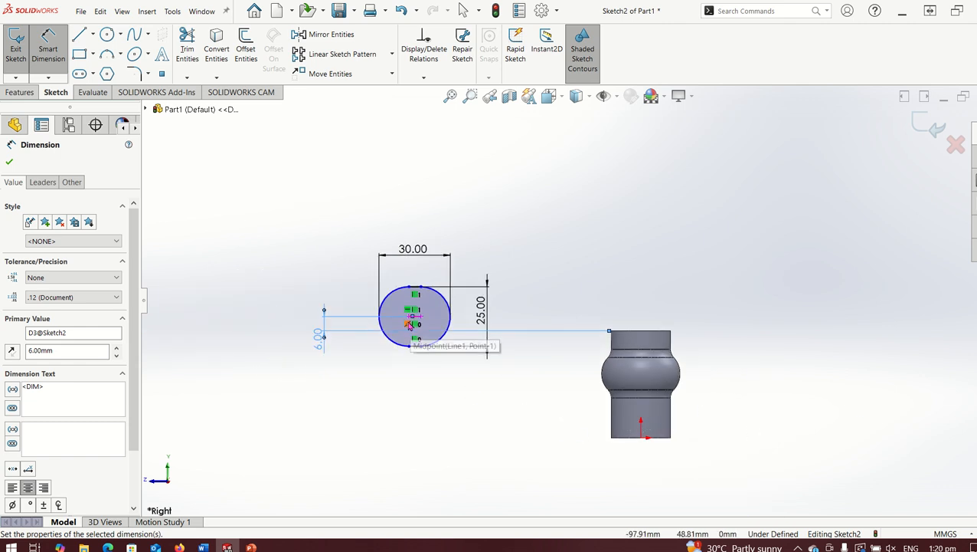
scroll(410, 325, down, 5)
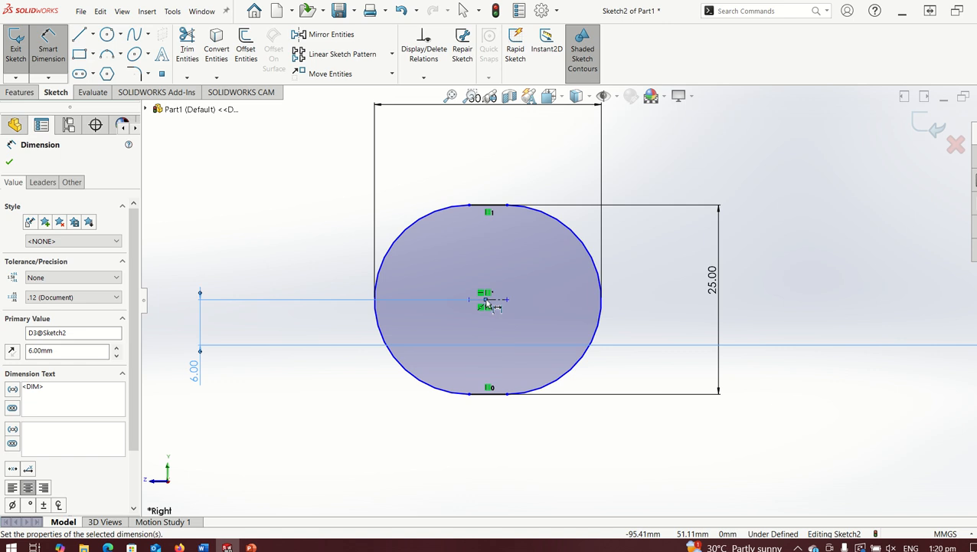
scroll(490, 449, up, 5)
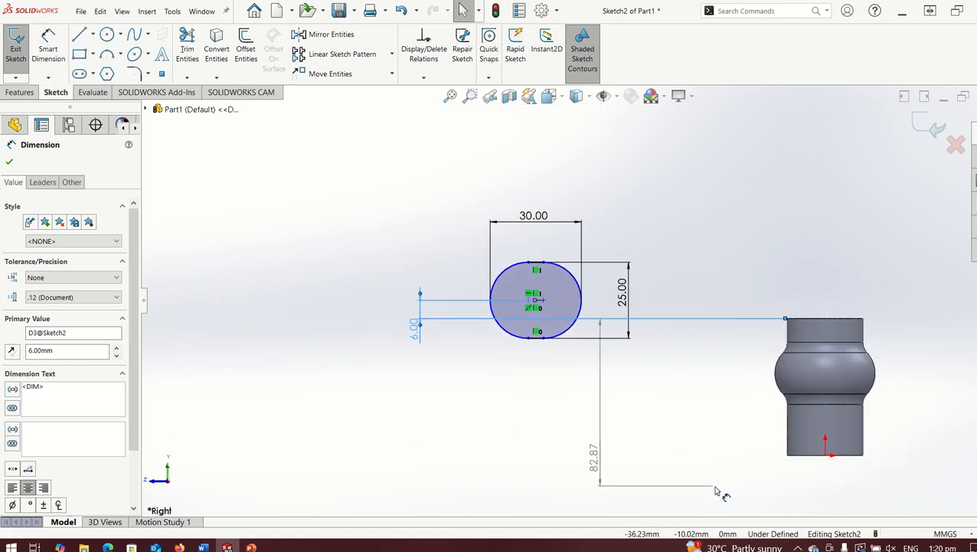
key(Escape)
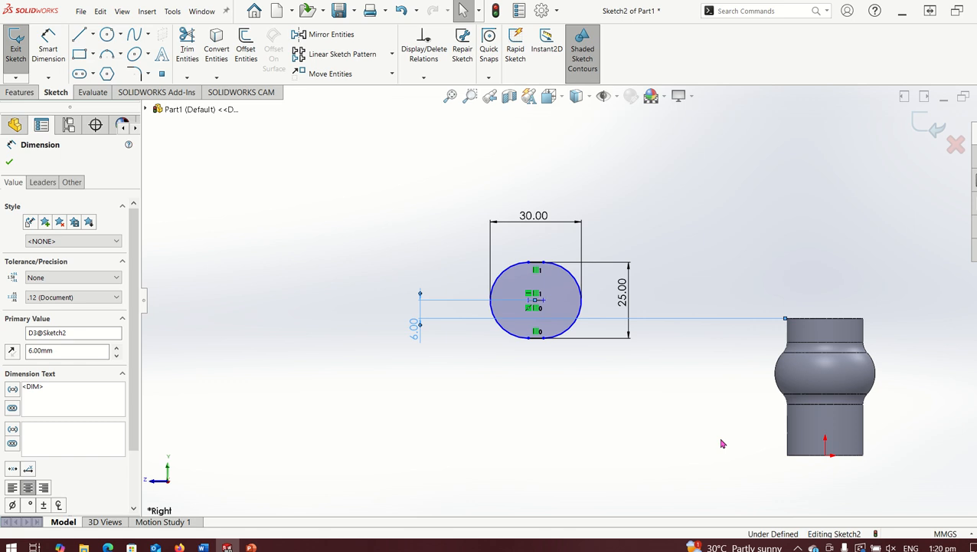
Step: Sketch a vertical construction line about 94 mm long upward from the origin through the cylindrical part's axis
click(94, 36)
click(99, 64)
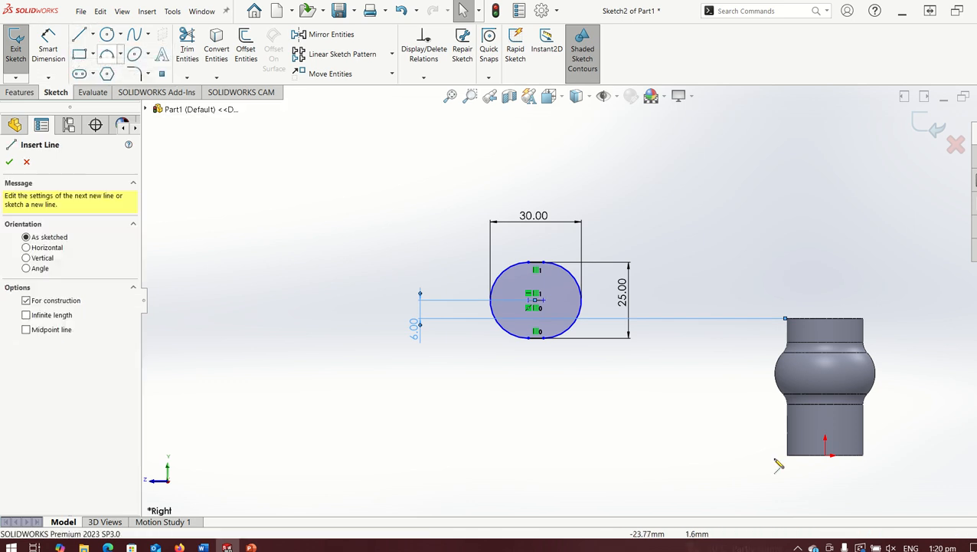
click(825, 455)
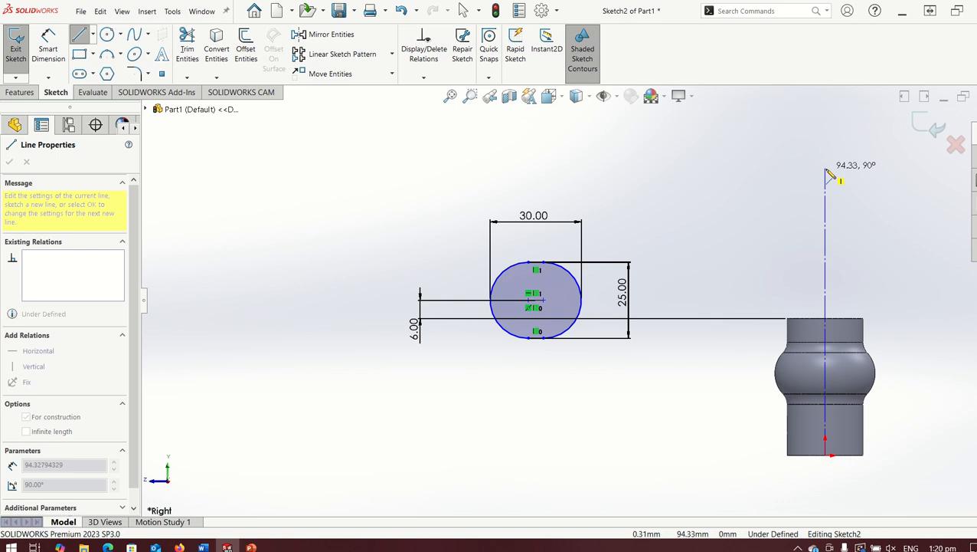
click(825, 169)
key(Escape)
key(Escape)
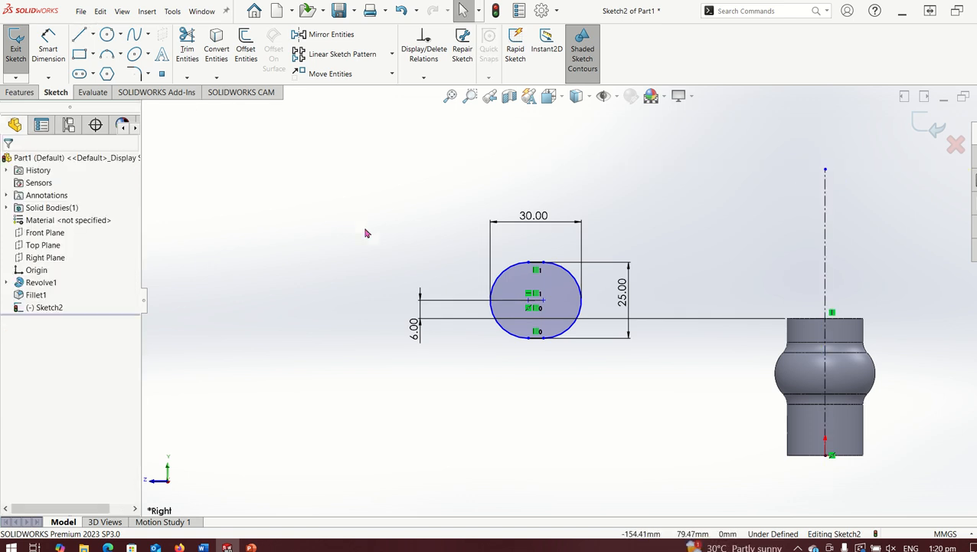
Step: Dimension the slot's centre line across the vertical construction line as a 170 mm diametric distance
click(48, 50)
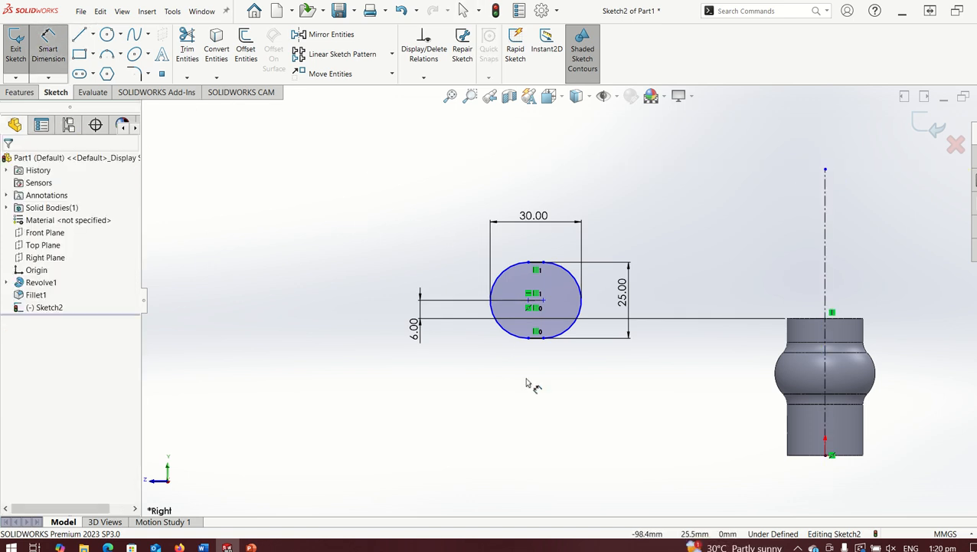
click(537, 305)
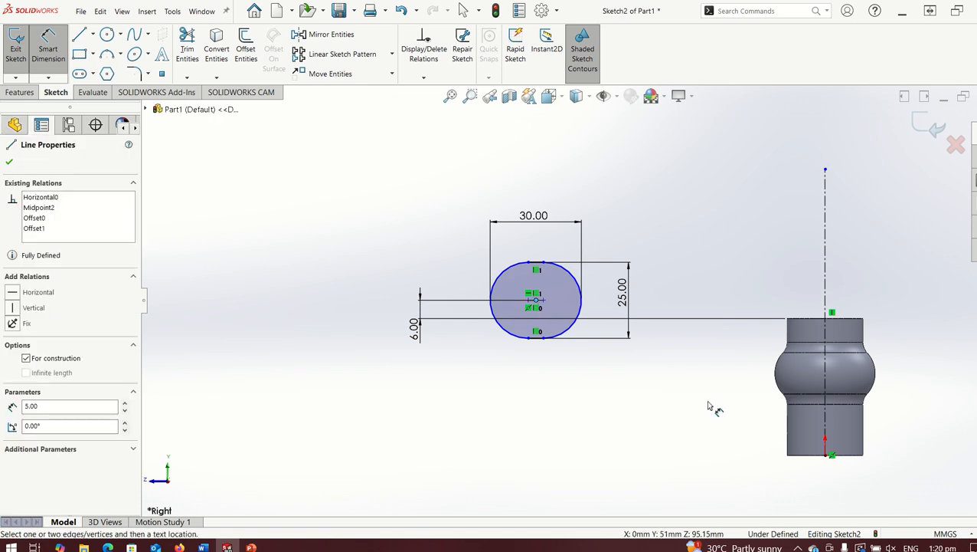
click(827, 290)
scroll(787, 444, up, 4)
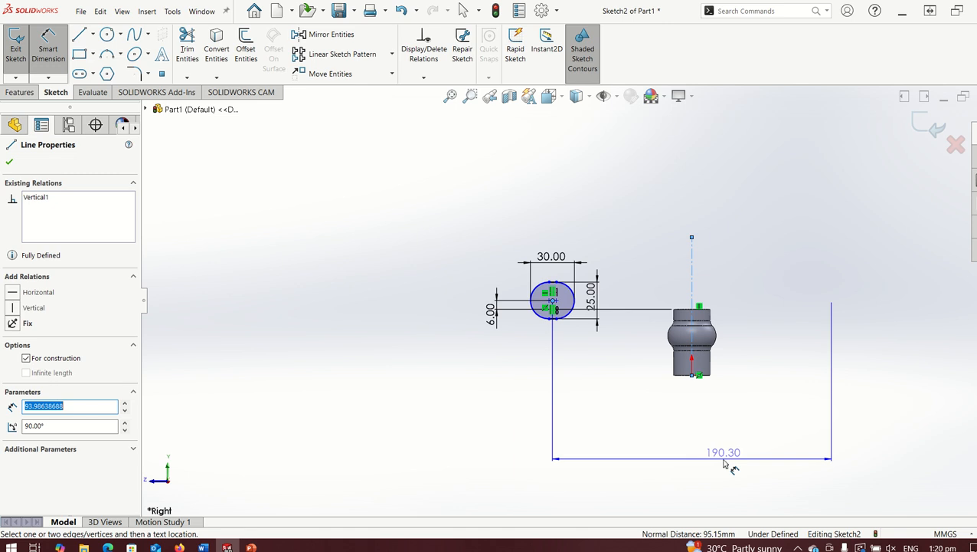
click(724, 463)
text(17)
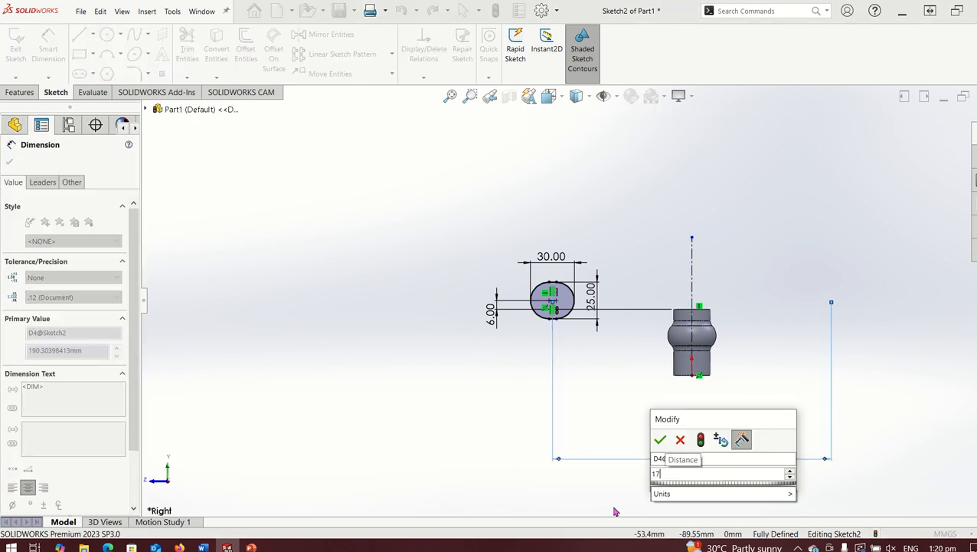
text(0)
key(Return)
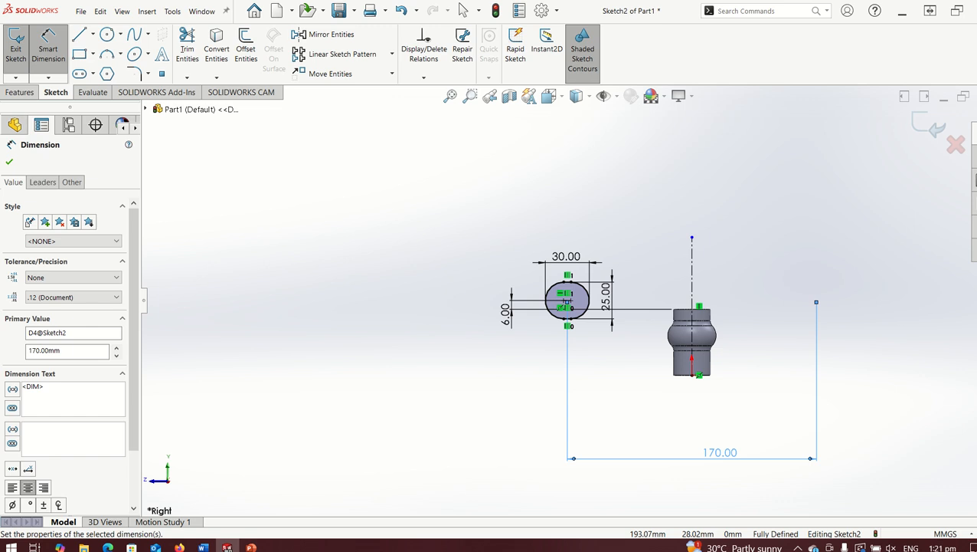
Step: Revolve the slot profile 360 degrees about the vertical construction line, with Merge result enabled
click(32, 93)
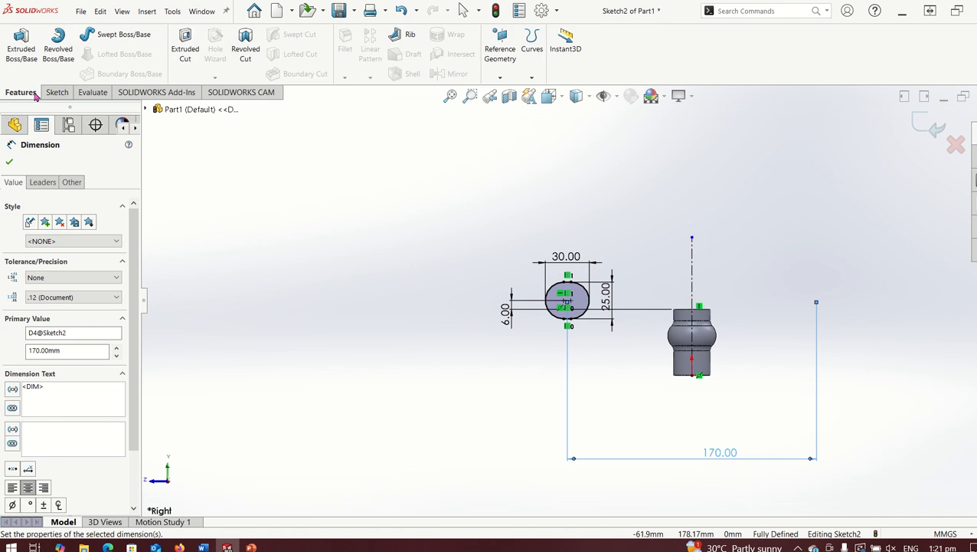
click(58, 50)
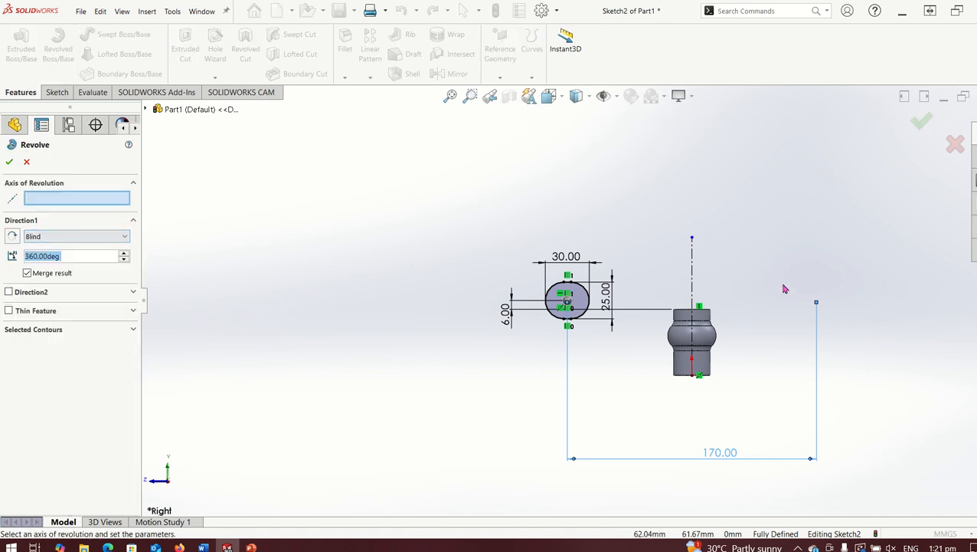
click(694, 281)
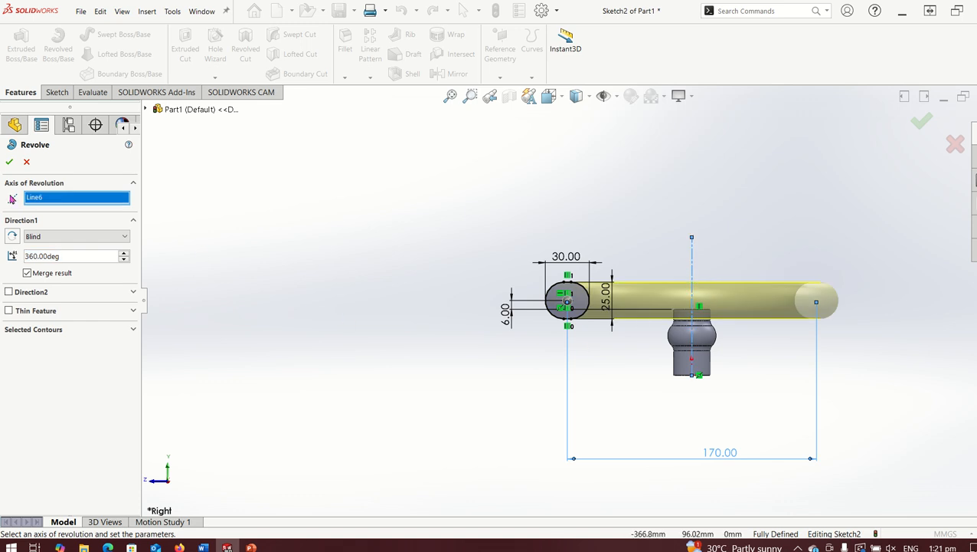
click(9, 161)
middle_drag(700, 309, 640, 328)
scroll(666, 337, down, 3)
scroll(650, 342, up, 1)
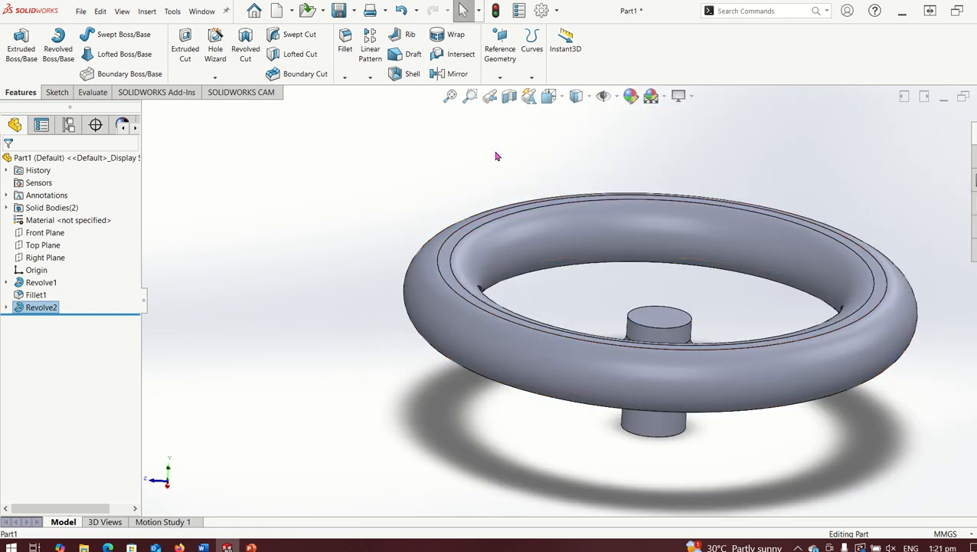
Step: Set the model's display style to Hidden Lines Visible
click(606, 95)
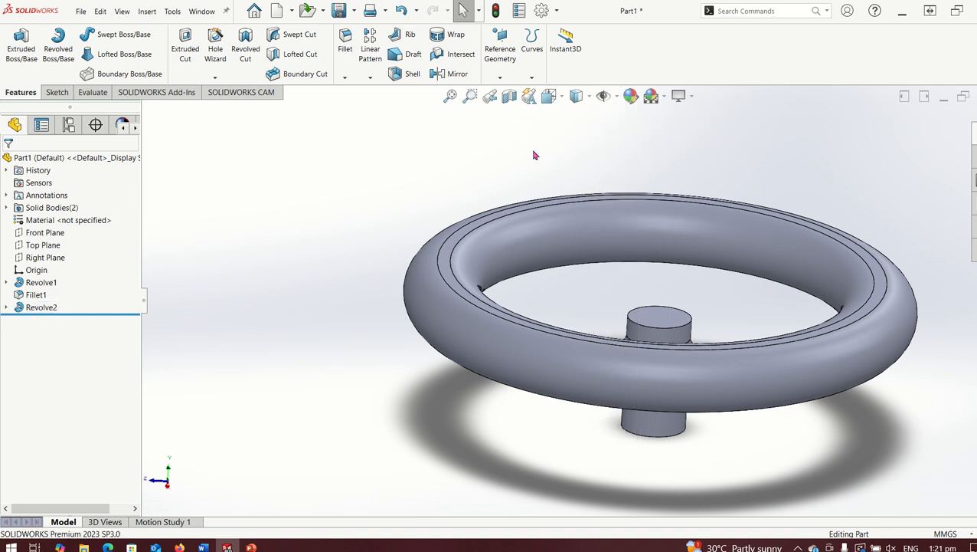
click(588, 99)
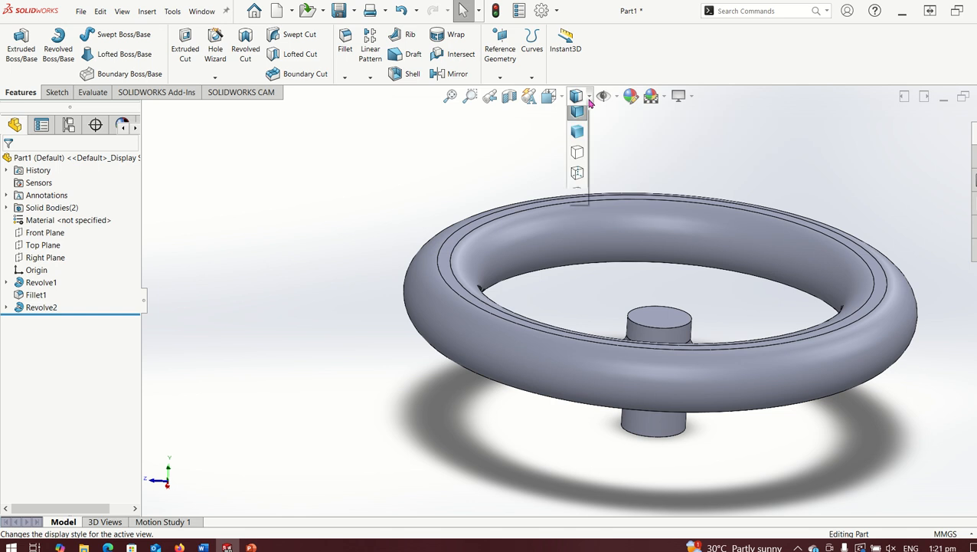
click(579, 178)
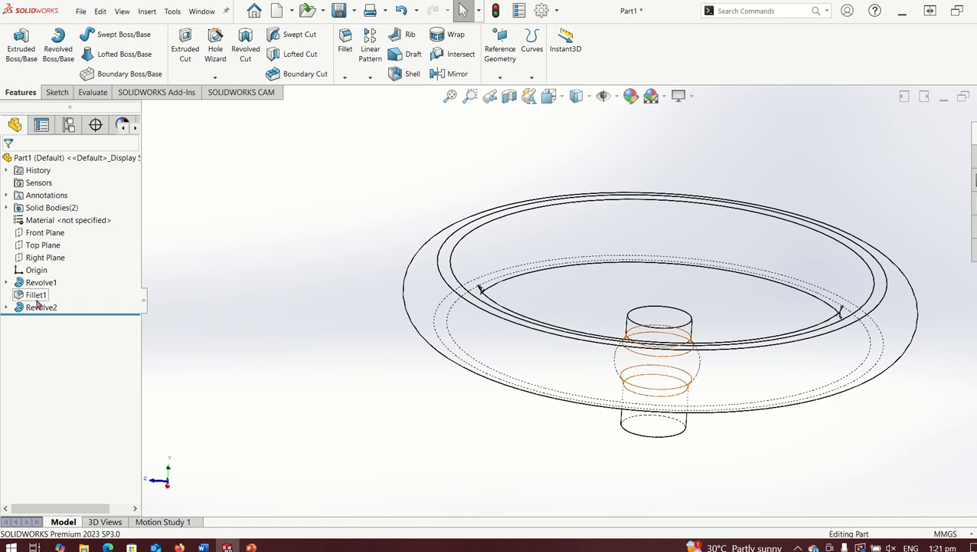
Step: Start a new sketch on the Right Plane and show Sketch1 and Sketch2 of the two revolve features
click(46, 257)
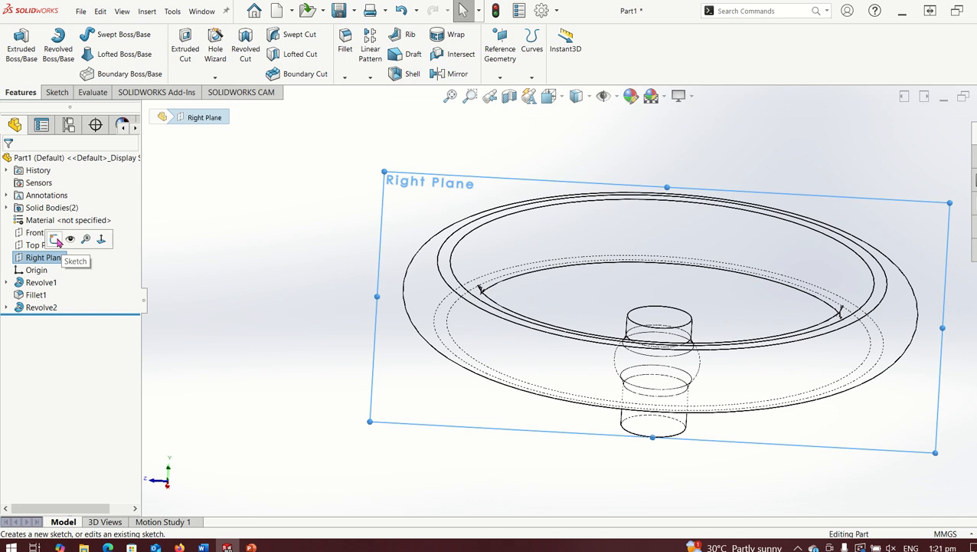
click(55, 240)
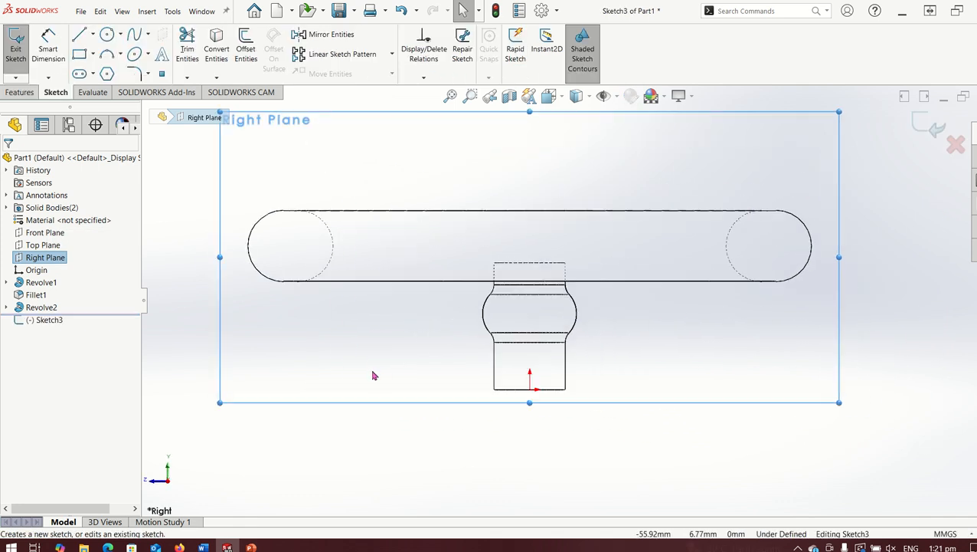
click(7, 282)
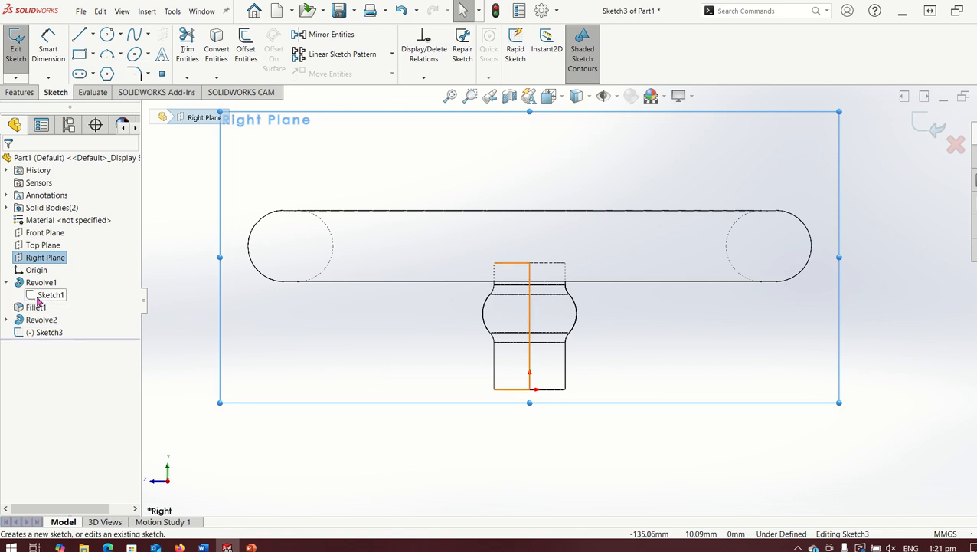
click(42, 295)
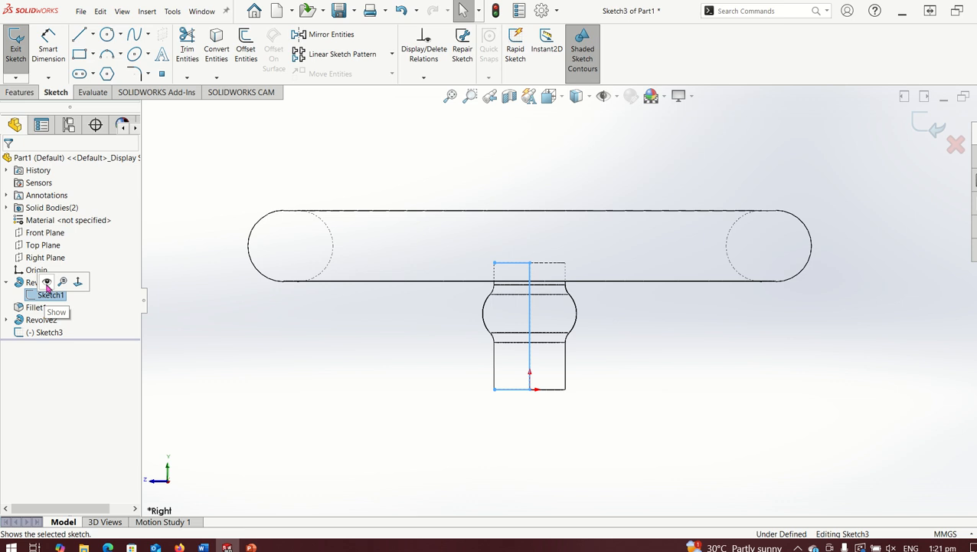
click(47, 283)
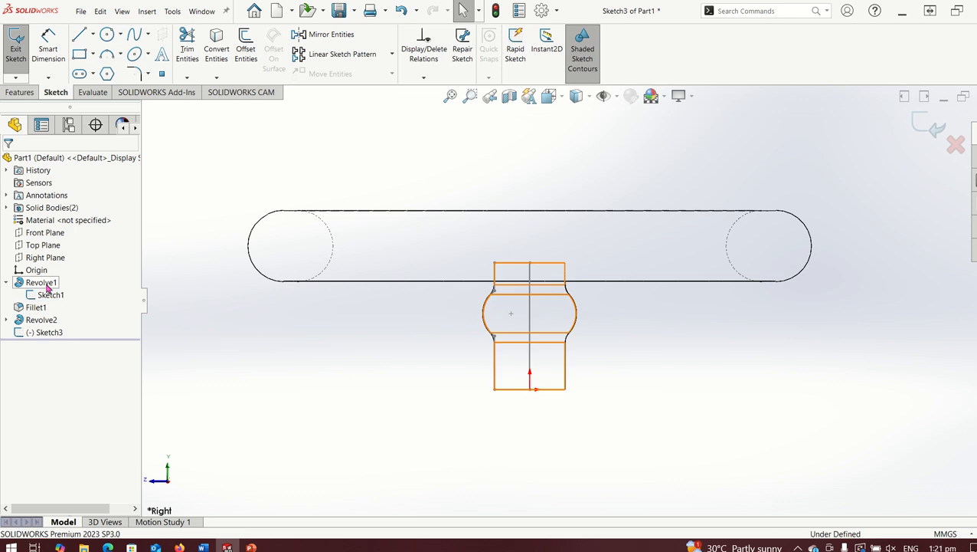
click(8, 321)
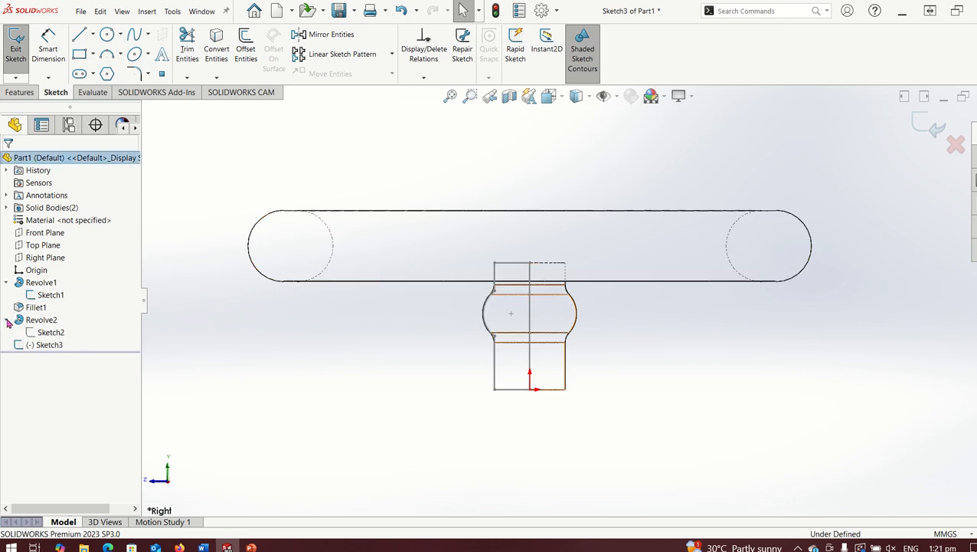
click(46, 332)
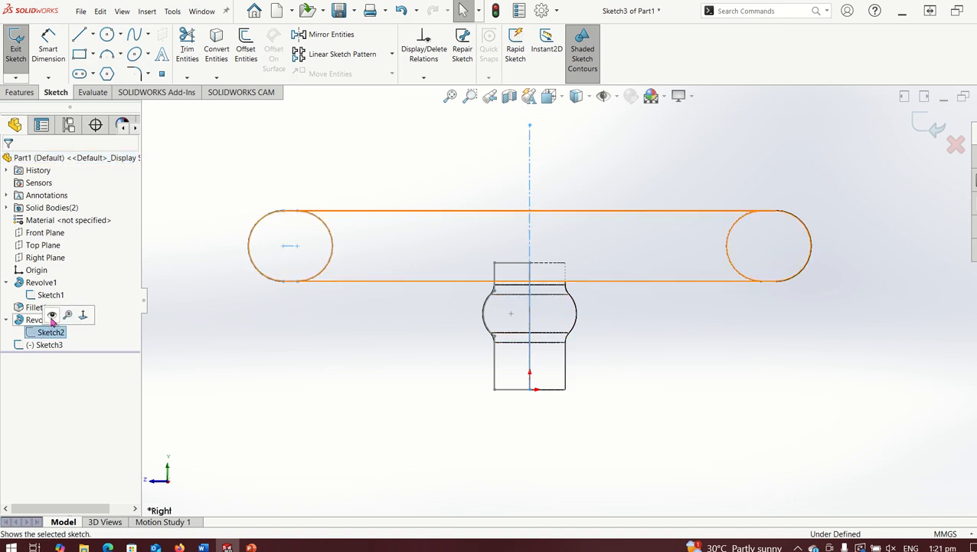
click(52, 316)
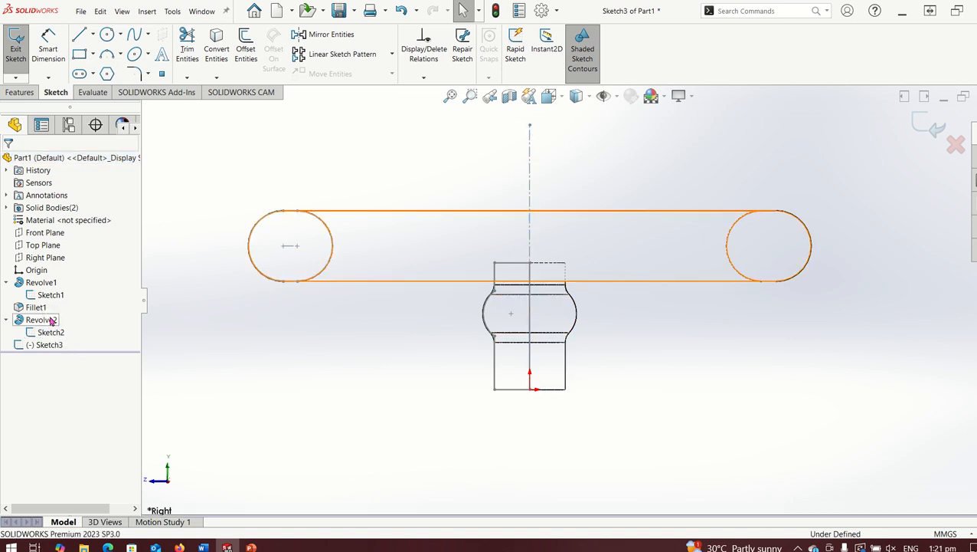
Step: Sketch a horizontal construction line between the two end points of the slot profile's short centre line
scroll(430, 305, down, 2)
scroll(642, 517, up, 2)
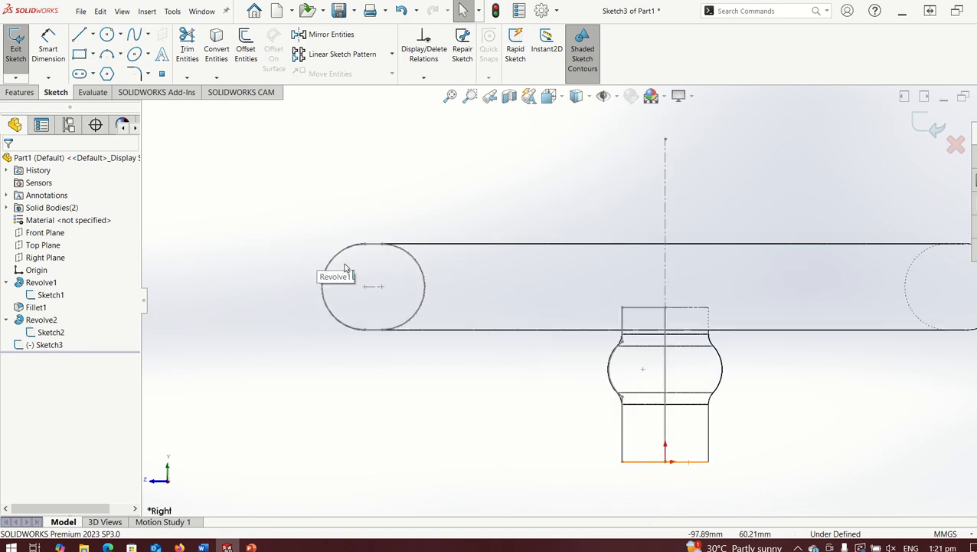
scroll(343, 272, down, 4)
scroll(659, 376, up, 3)
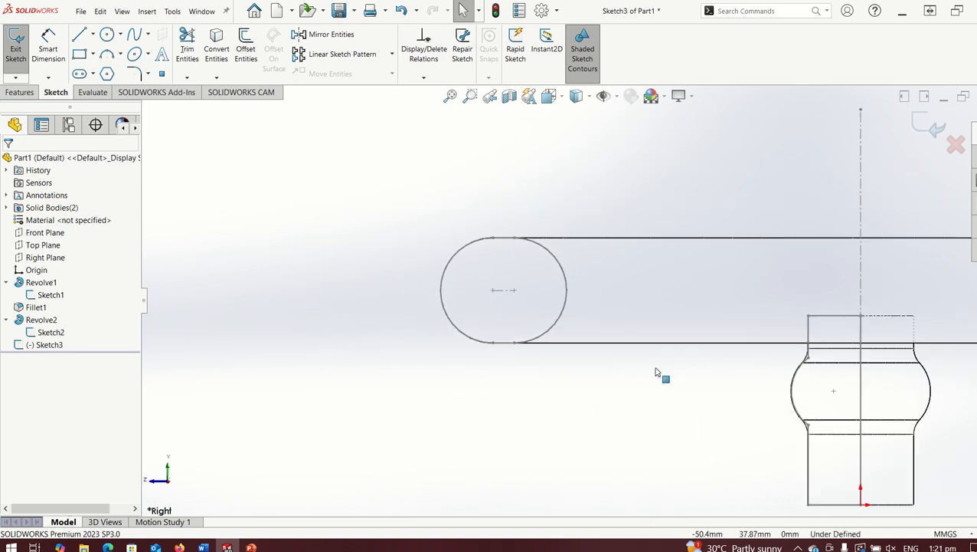
scroll(571, 283, down, 2)
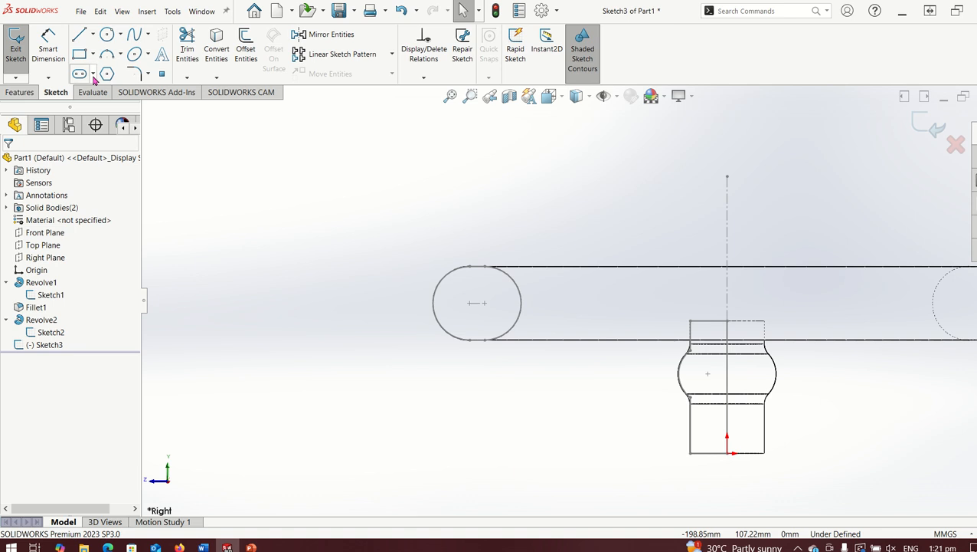
click(92, 34)
click(100, 65)
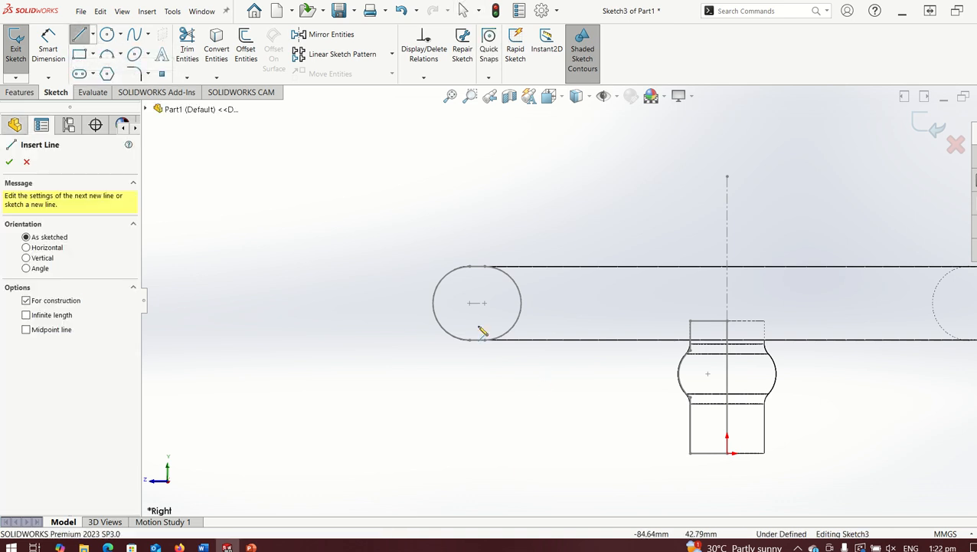
click(470, 303)
double_click(484, 302)
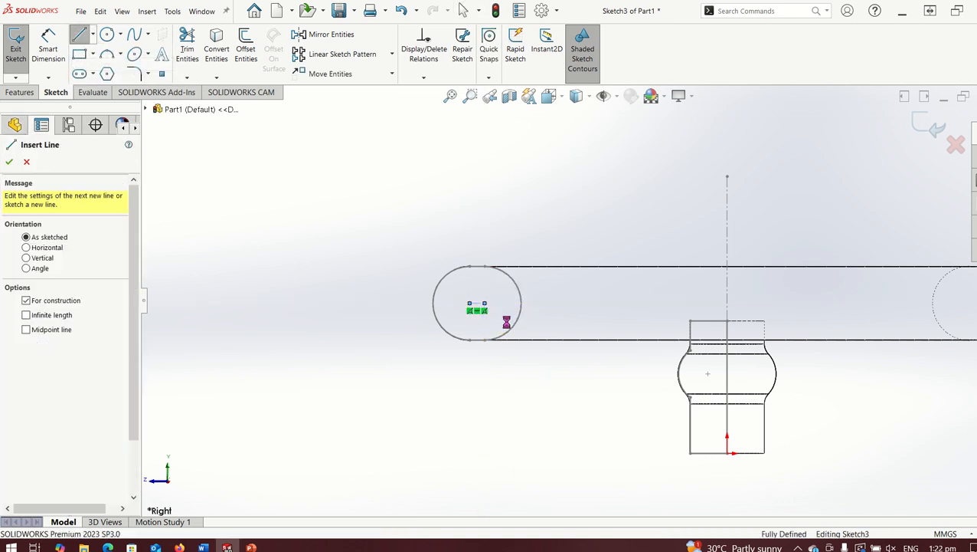
Step: Sketch a horizontal line about 17 mm long from the hub's vertical axis toward the slot profile, just below the hub's top edge
key(Escape)
scroll(453, 290, down, 10)
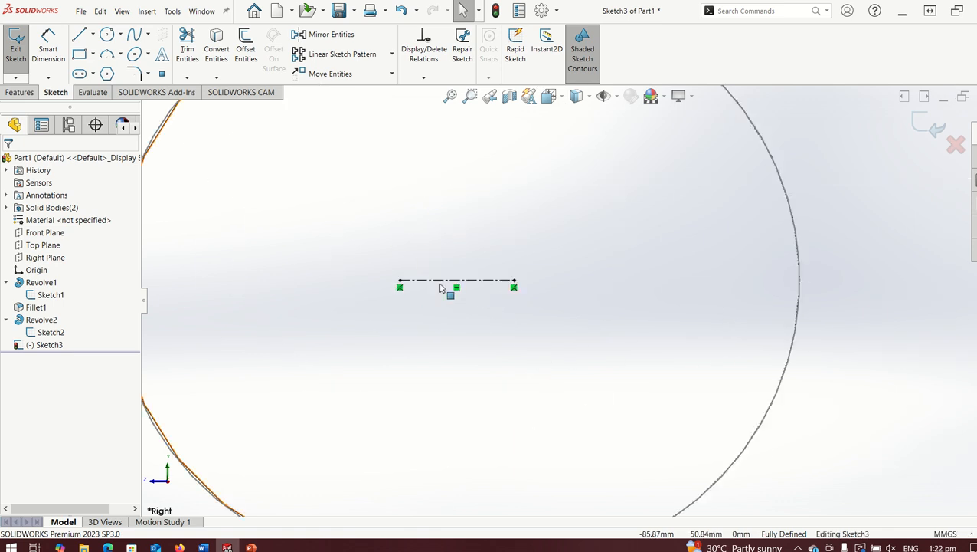
scroll(447, 326, up, 10)
scroll(586, 307, down, 3)
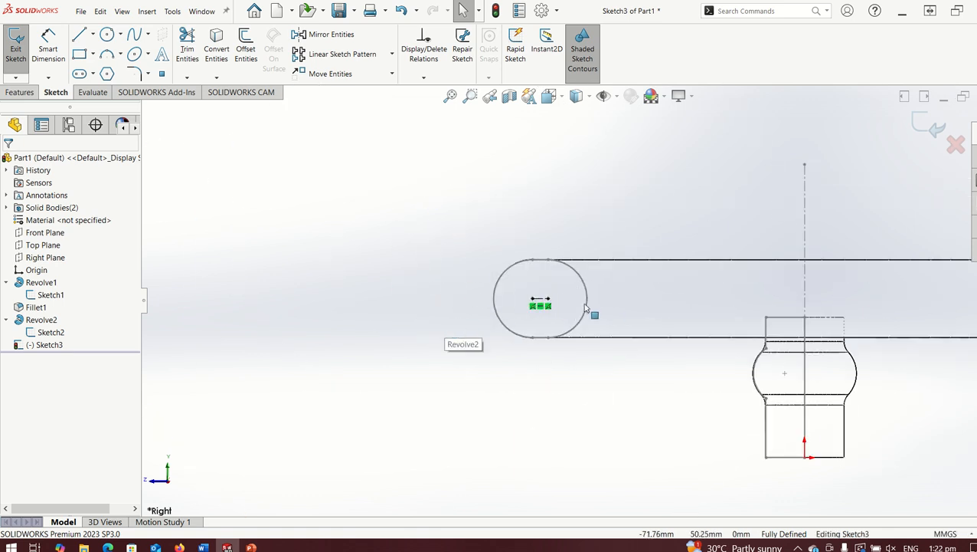
scroll(842, 291, down, 2)
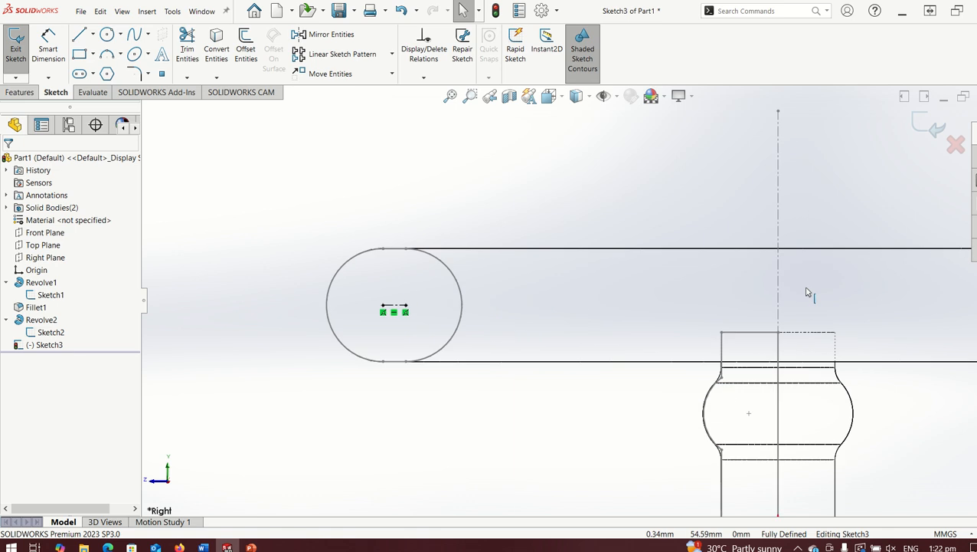
click(79, 34)
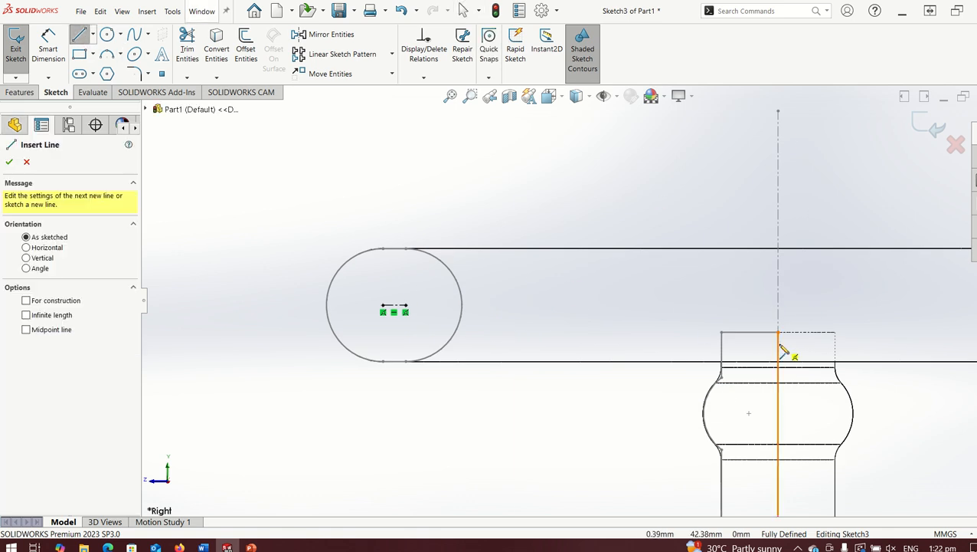
scroll(779, 357, up, 4)
scroll(636, 313, down, 3)
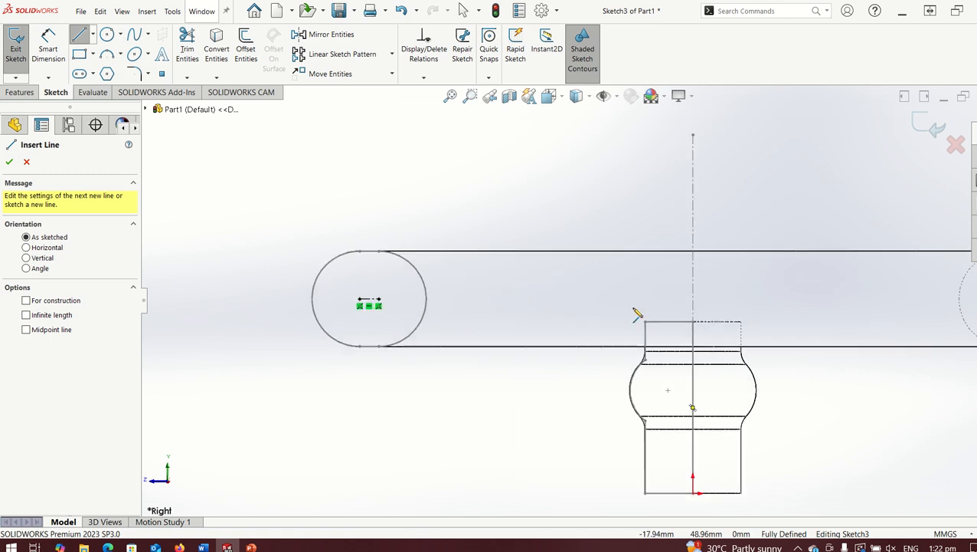
click(693, 338)
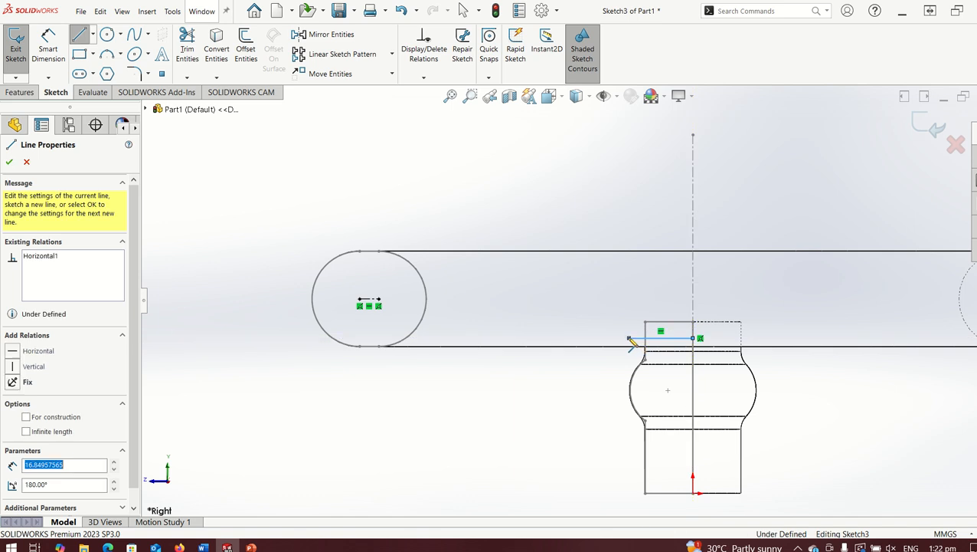
click(629, 338)
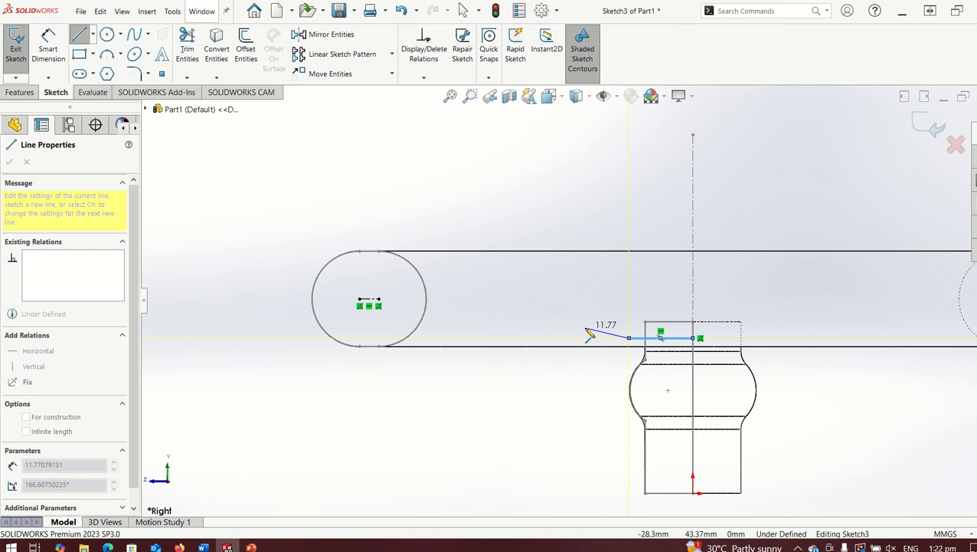
Step: Continue the line with two opposing tangent arcs of about 10.4 mm and 8.5 mm radius and a horizontal line ending inside the slot profile
key(a)
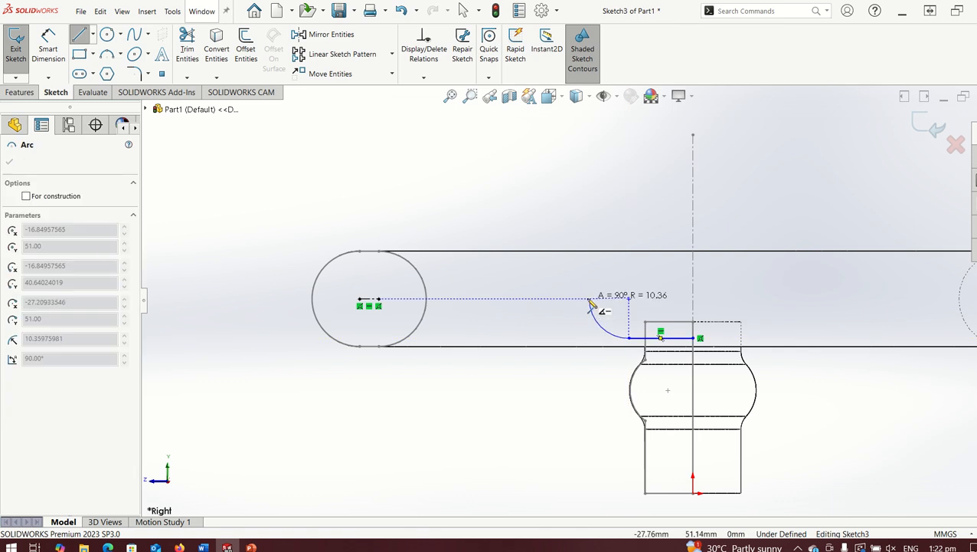
click(589, 299)
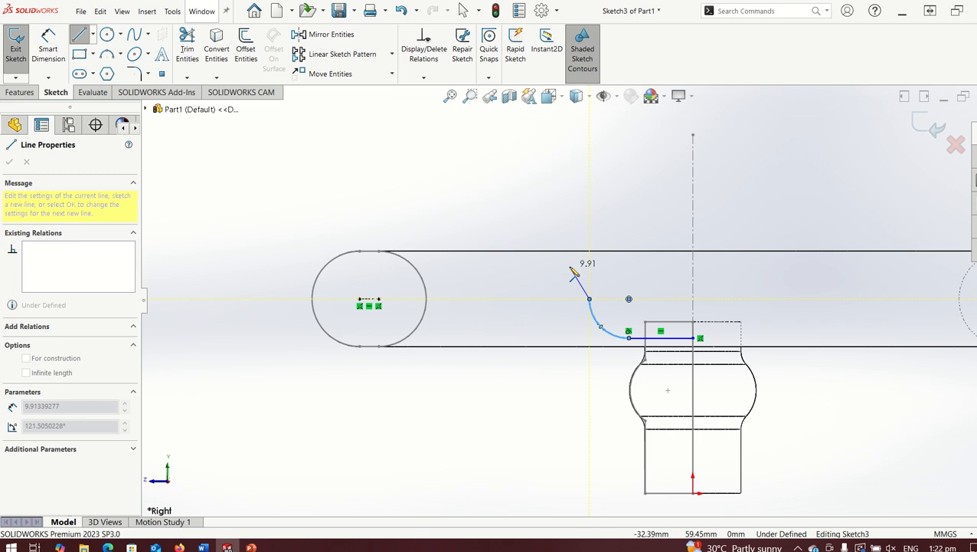
key(a)
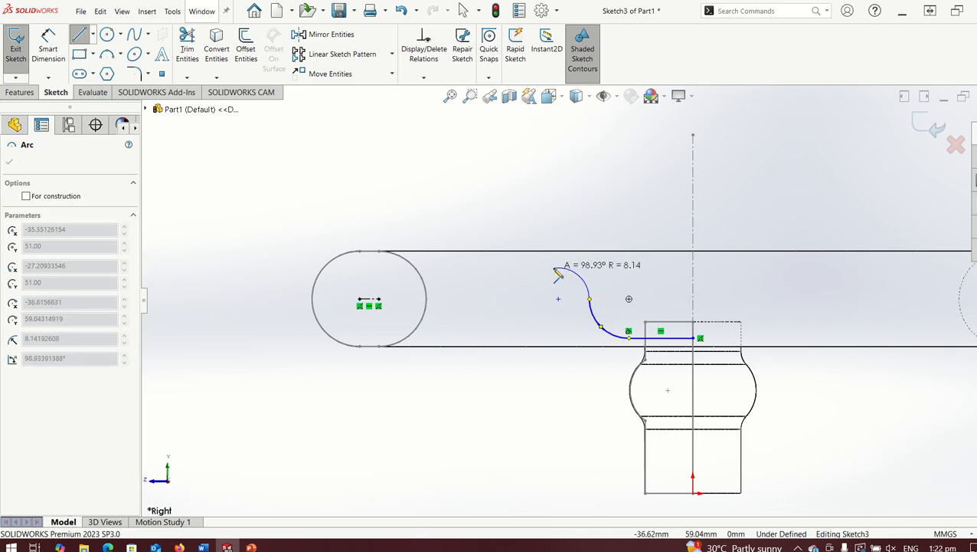
click(558, 268)
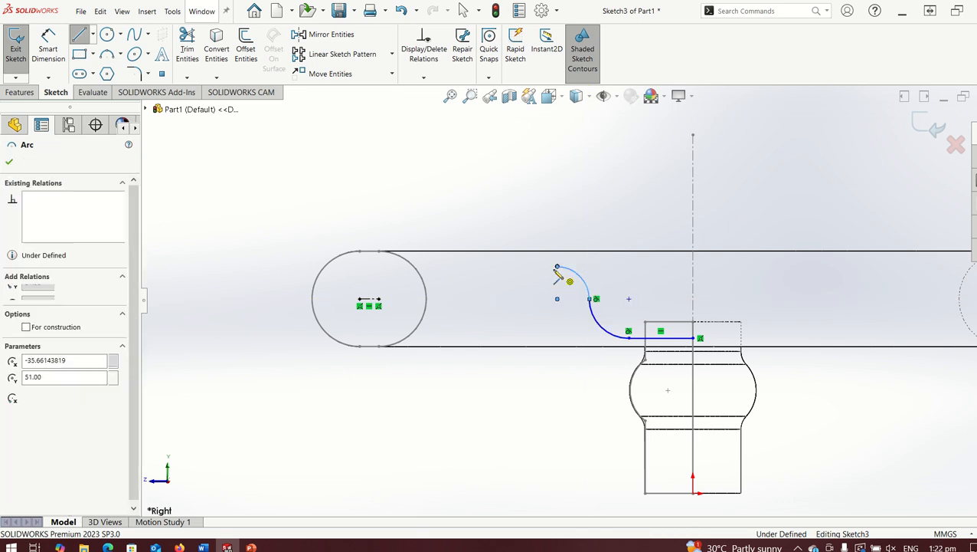
click(373, 269)
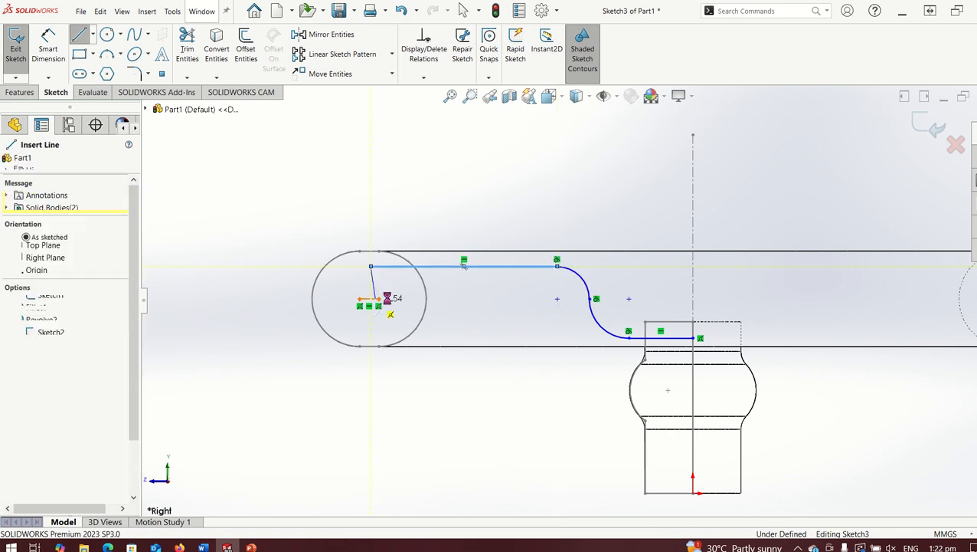
key(Escape)
scroll(643, 299, down, 3)
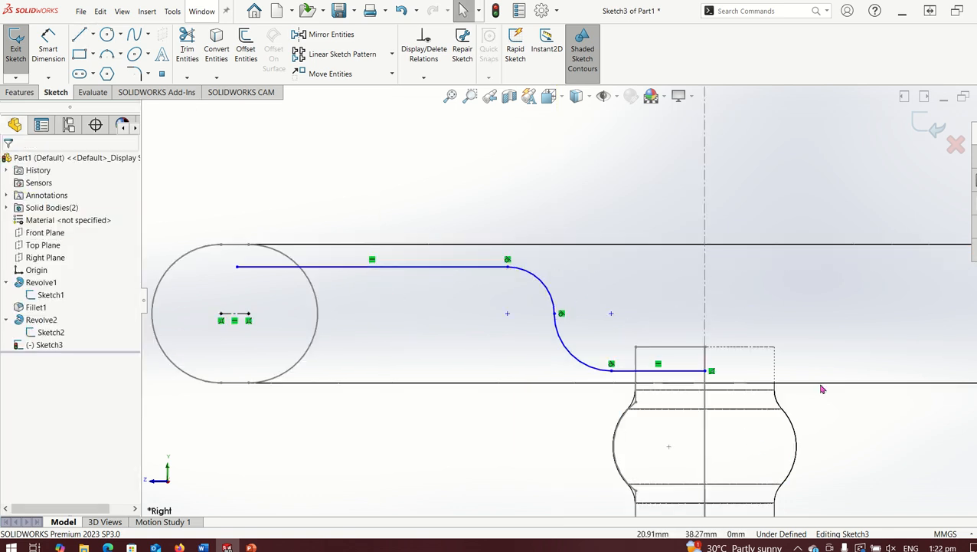
Step: Make the upper horizontal line's free end coincident with the midpoint of the slot profile's short construction line
key(z)
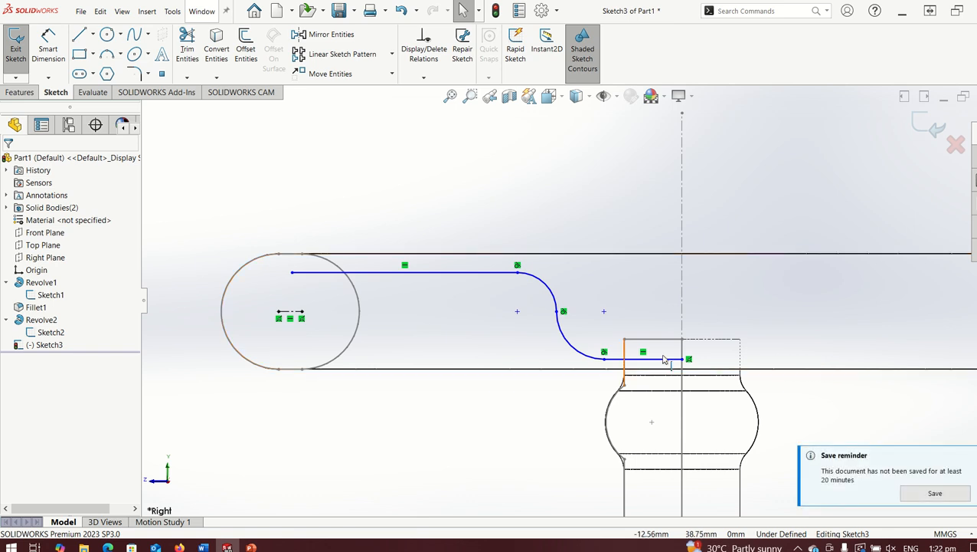
key(z)
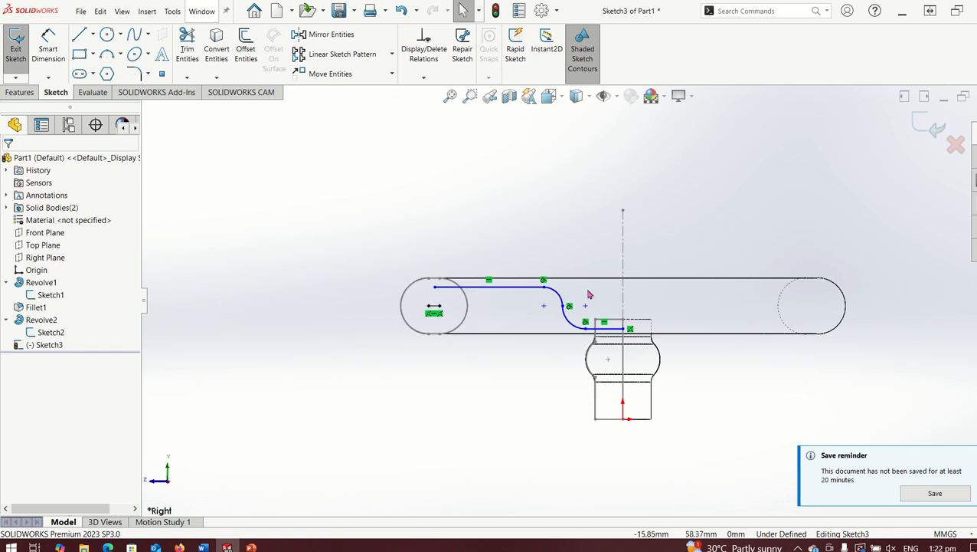
scroll(417, 292, down, 1)
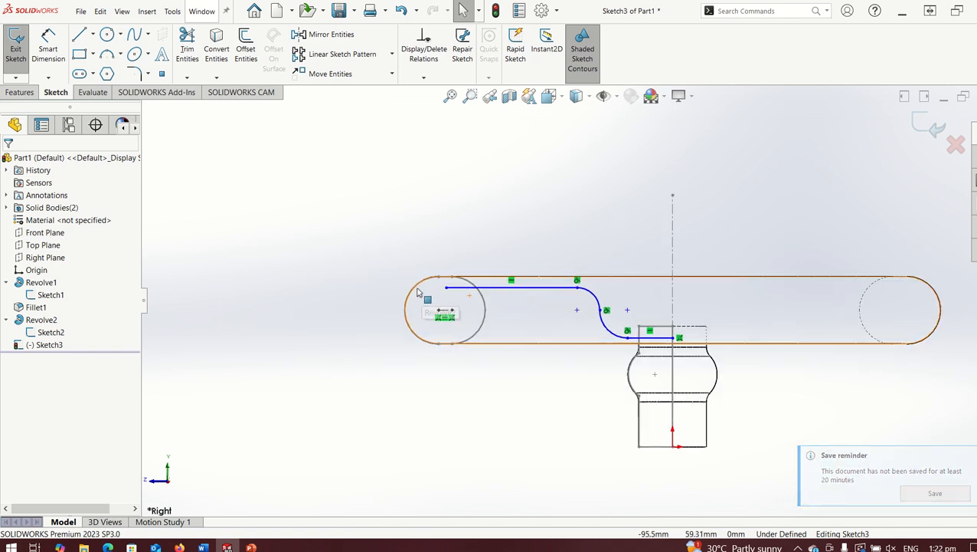
scroll(417, 292, down, 8)
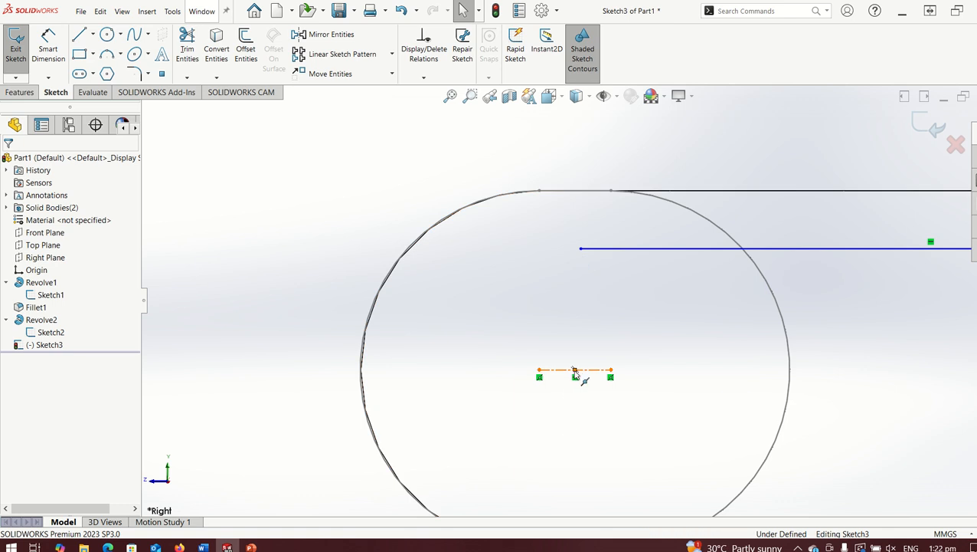
click(574, 373)
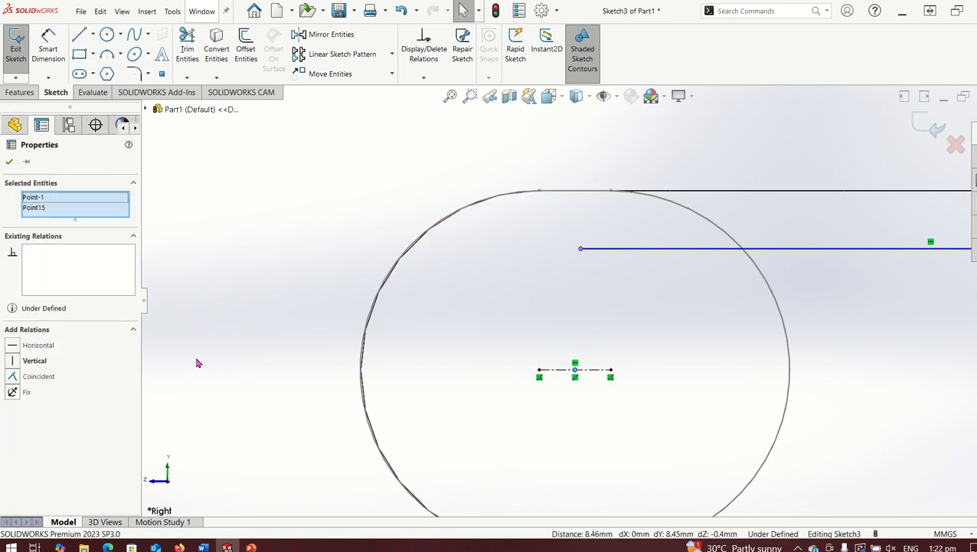
click(13, 376)
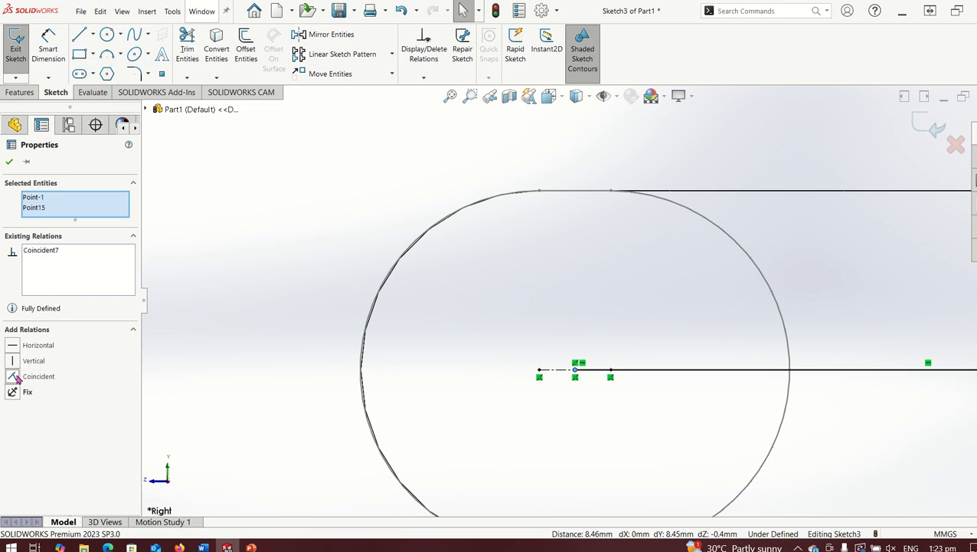
Step: Make the lower horizontal line coincident with the centre point of the hub's bulging arc
key(f)
scroll(836, 349, down, 5)
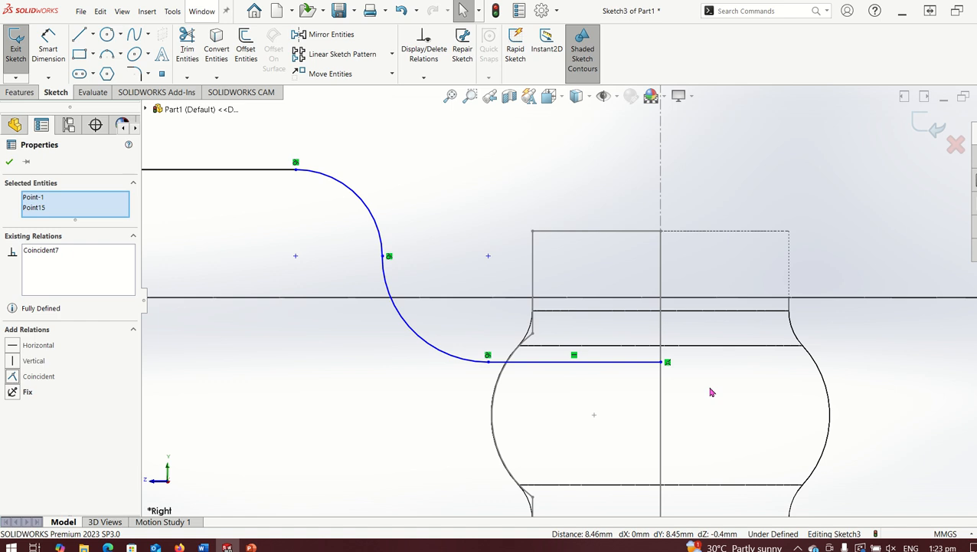
click(635, 371)
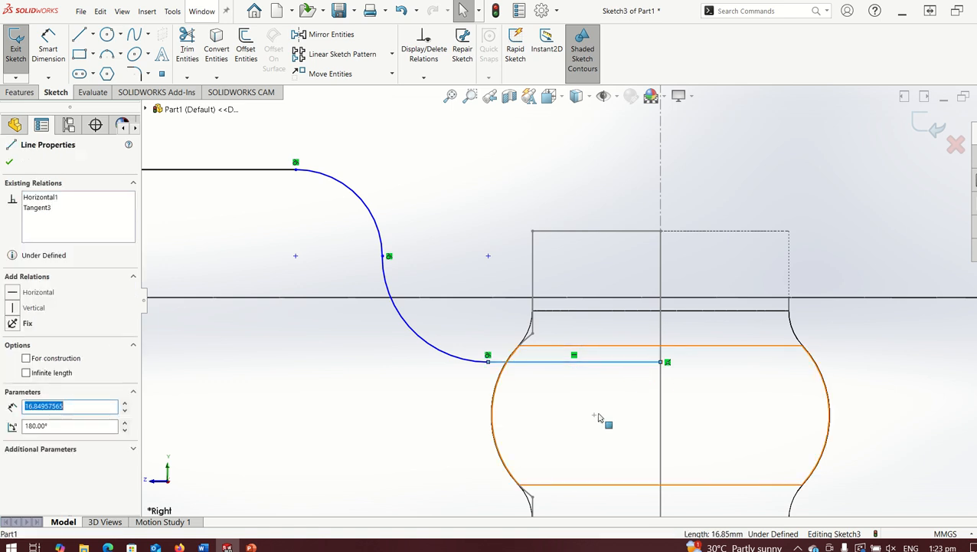
ctrl+click(594, 415)
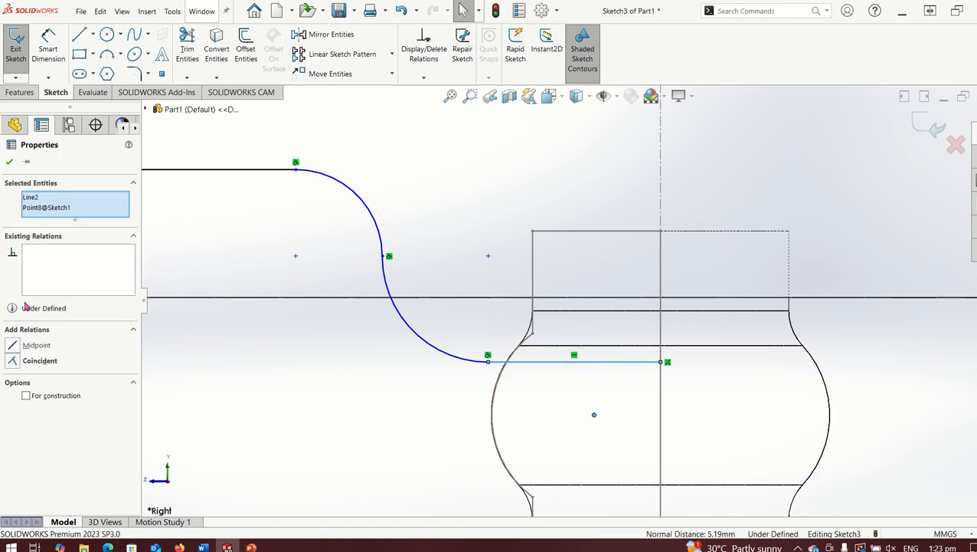
click(31, 360)
scroll(488, 444, up, 3)
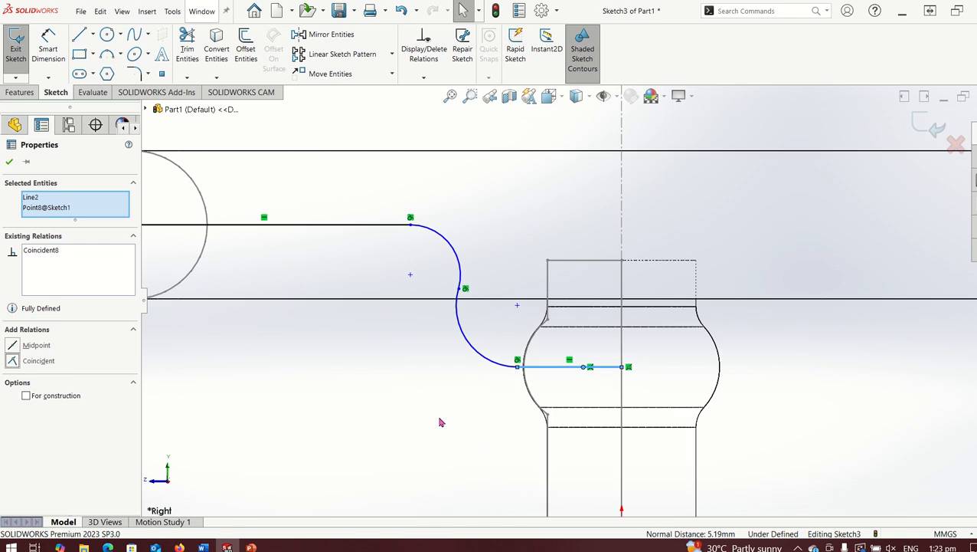
scroll(434, 308, up, 2)
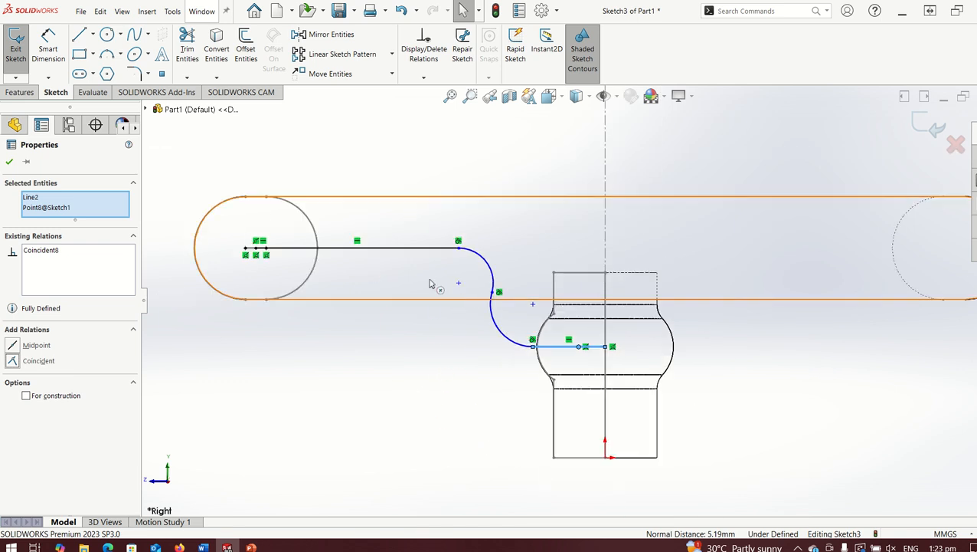
Step: Dimension the horizontal distance from the upper line's end at the slot centre to the lower arc's centre as 55 mm
scroll(270, 269, down, 2)
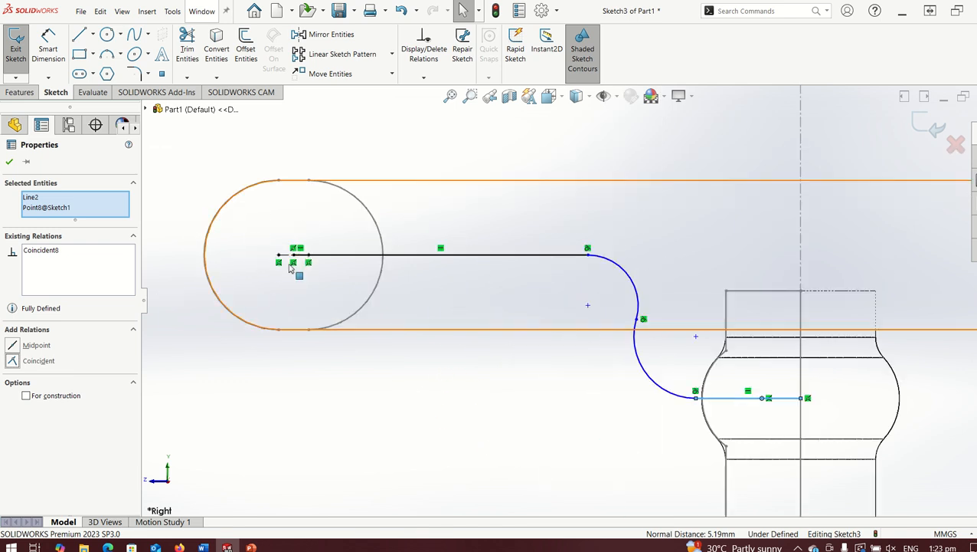
click(297, 262)
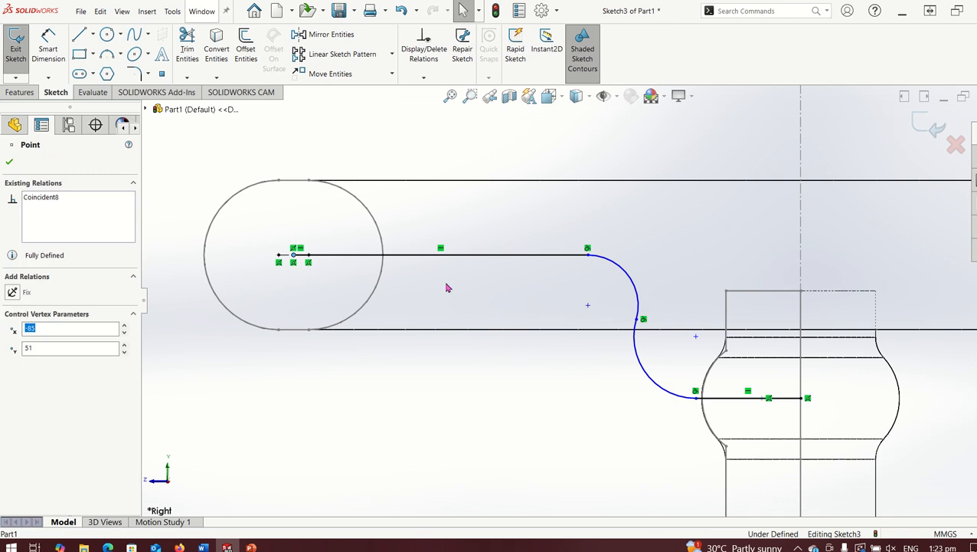
ctrl+click(696, 337)
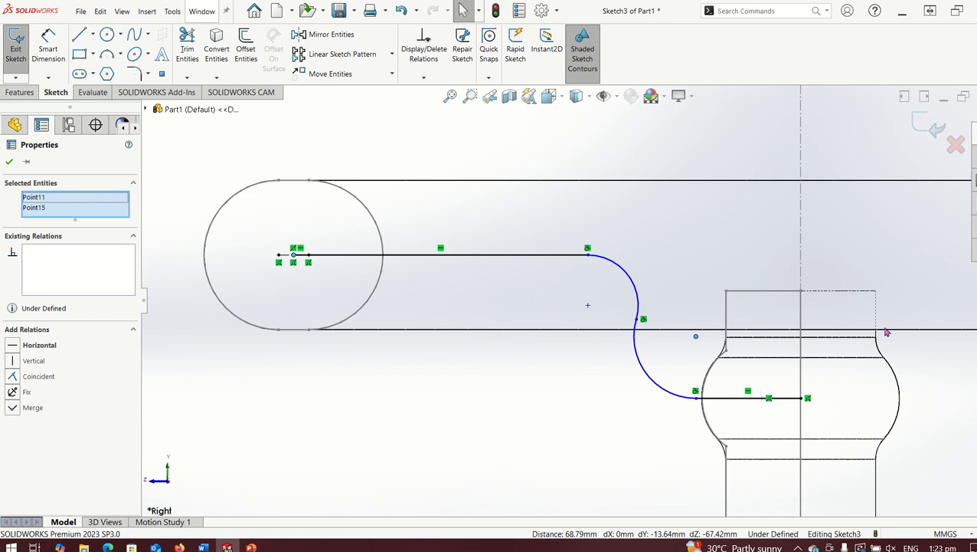
click(48, 47)
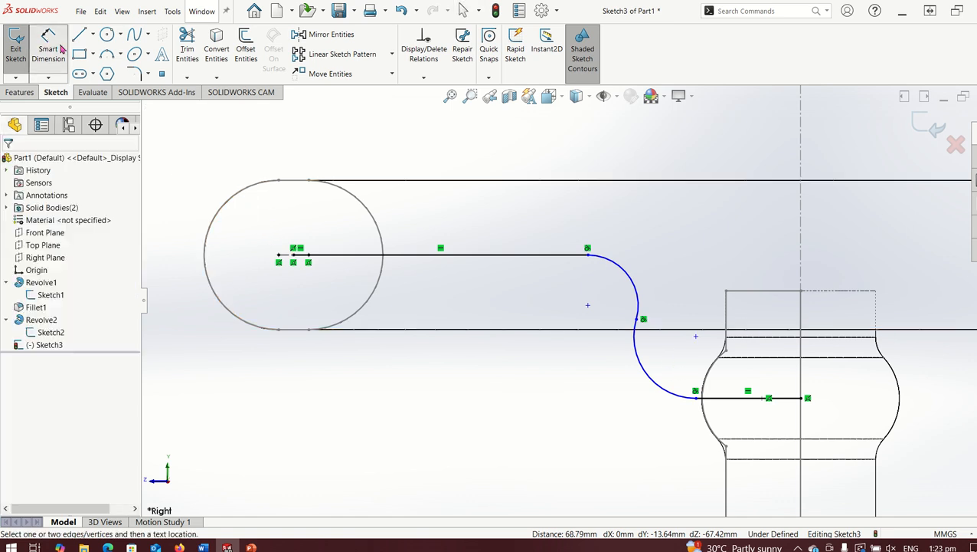
click(696, 336)
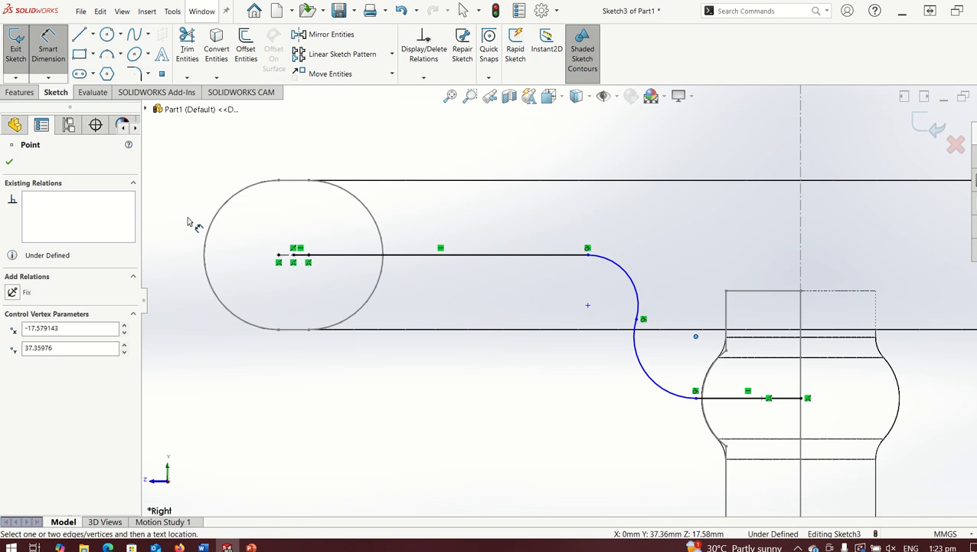
click(294, 255)
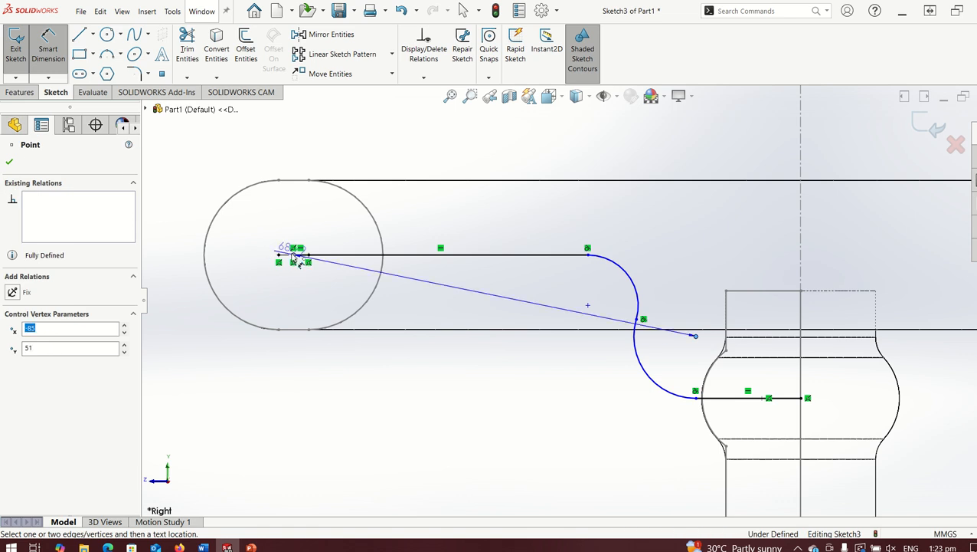
click(513, 150)
text(55)
key(Return)
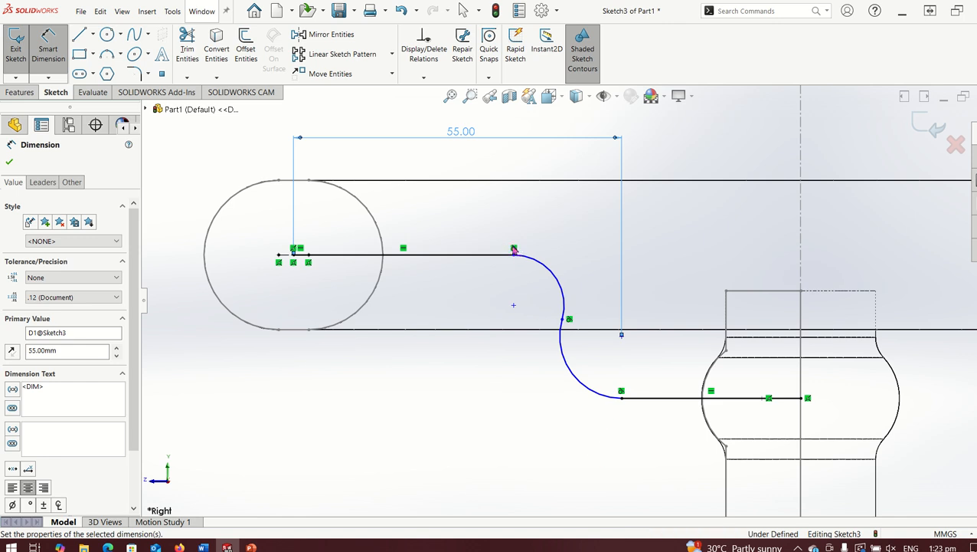
Step: Dimension the upper arc of the S-shaped path with a radius of 29 mm
scroll(578, 388, up, 3)
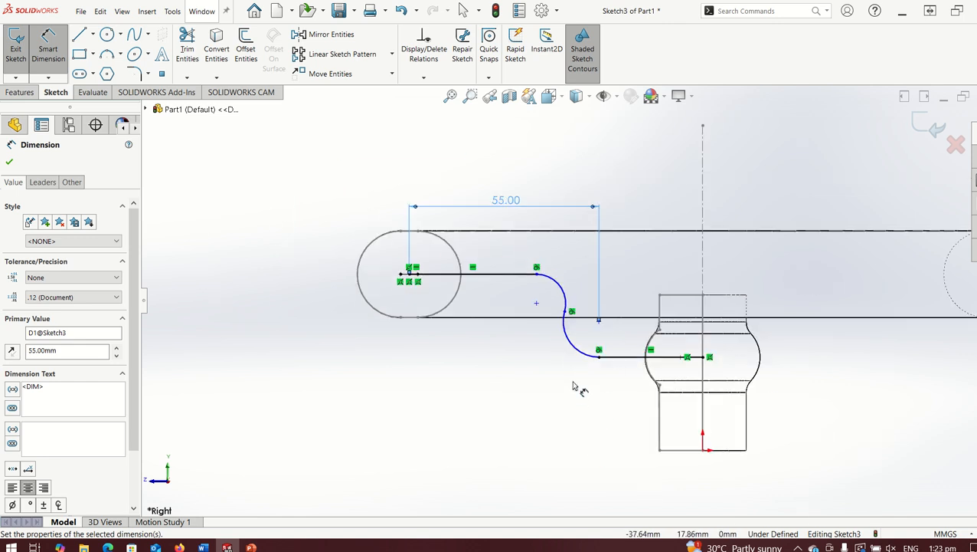
scroll(548, 321, down, 3)
scroll(580, 251, up, 2)
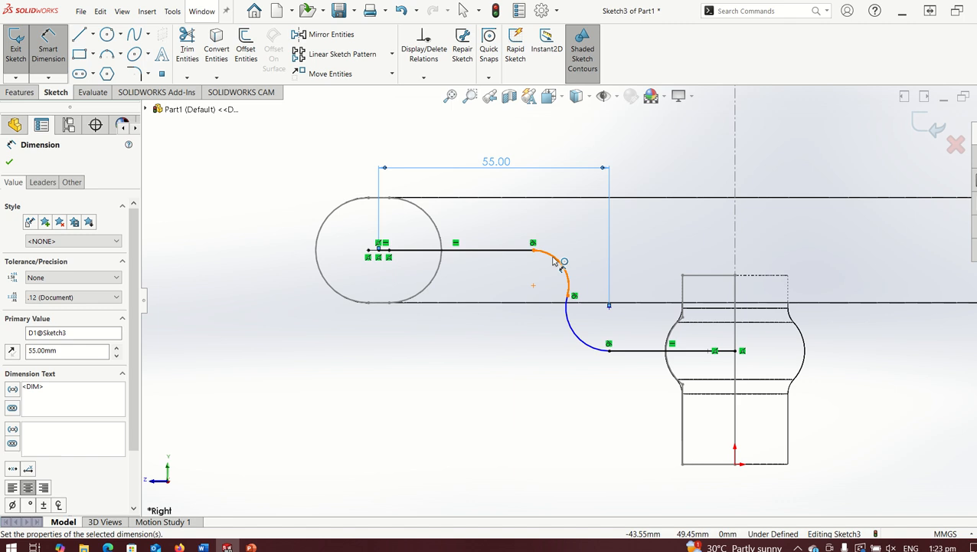
click(556, 262)
click(441, 371)
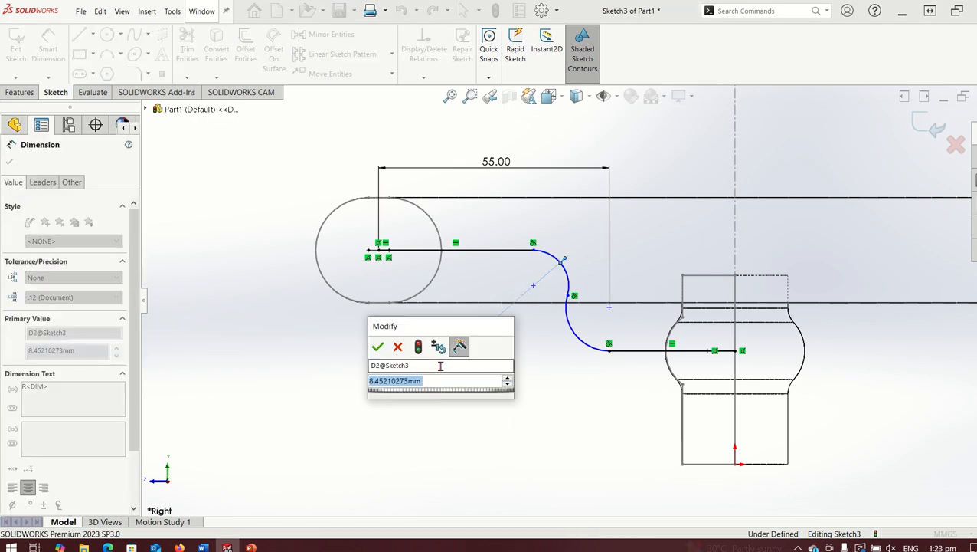
text(29)
key(Return)
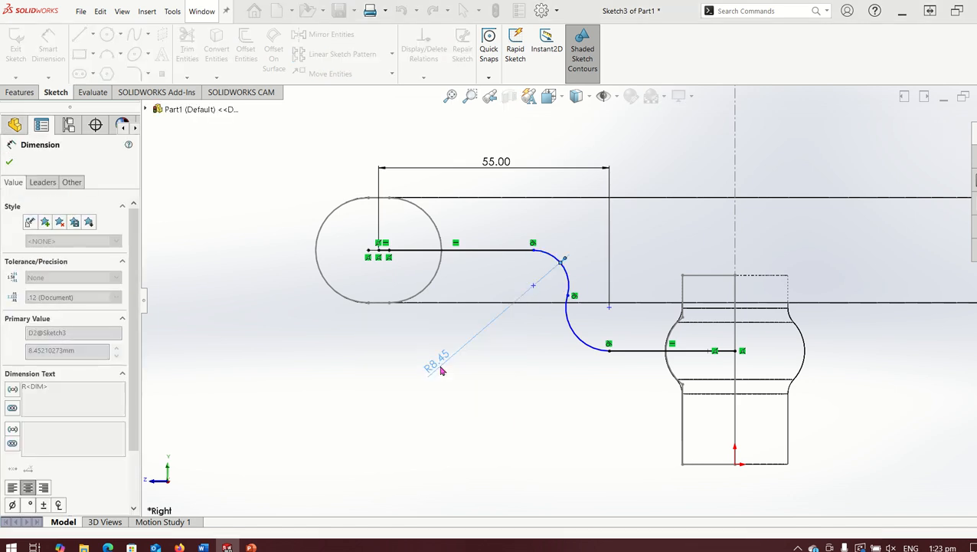
Step: Dimension the lower arc of the S-shaped path with a radius of 29 mm and finish the sketch
click(592, 345)
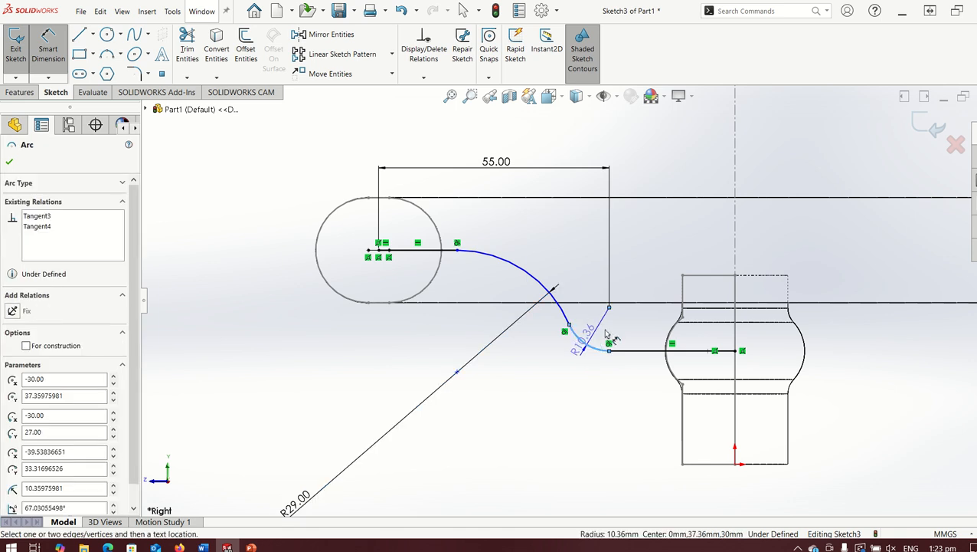
click(649, 269)
text(29)
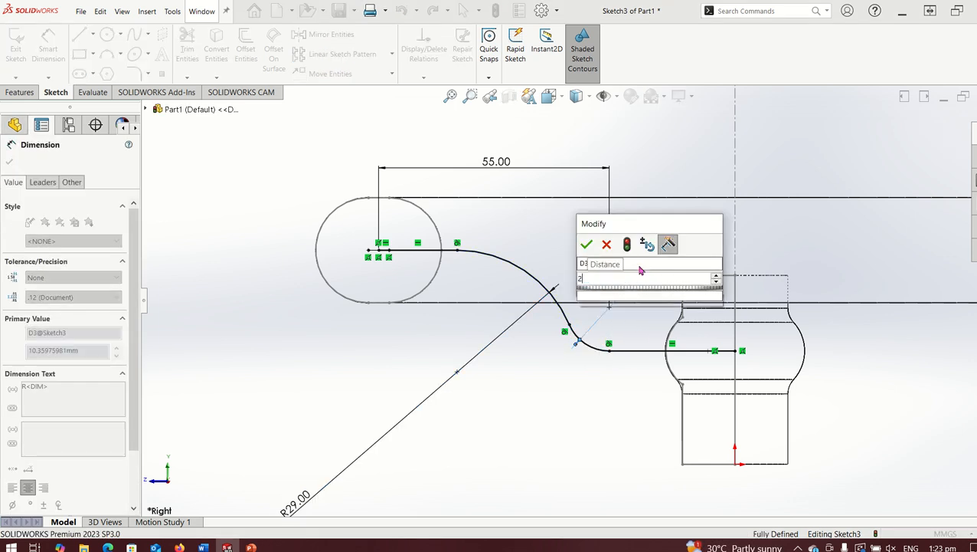
key(Return)
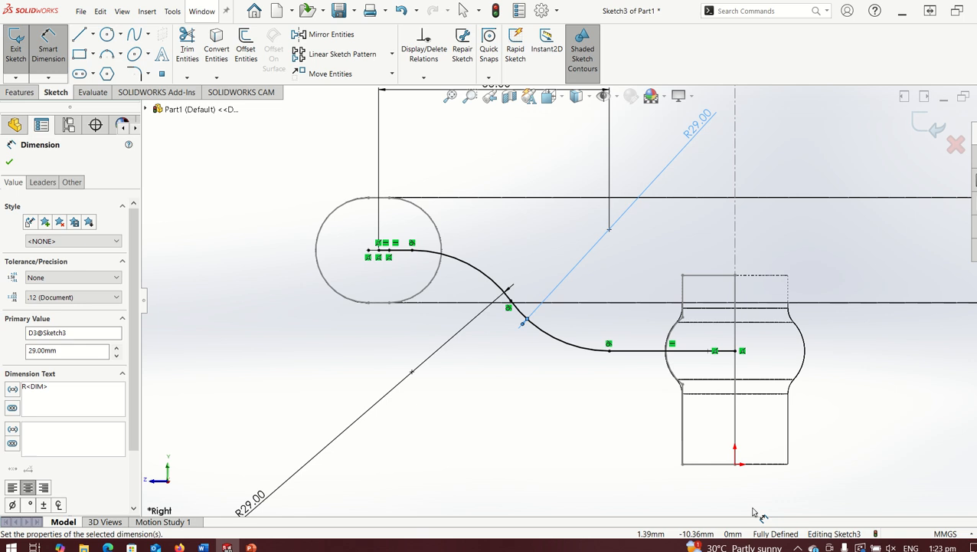
click(878, 471)
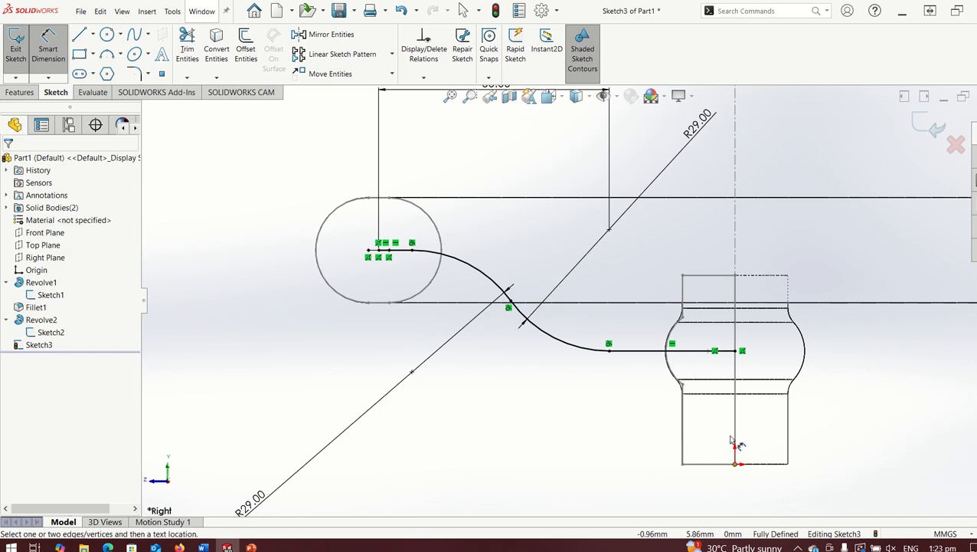
scroll(568, 299, up, 2)
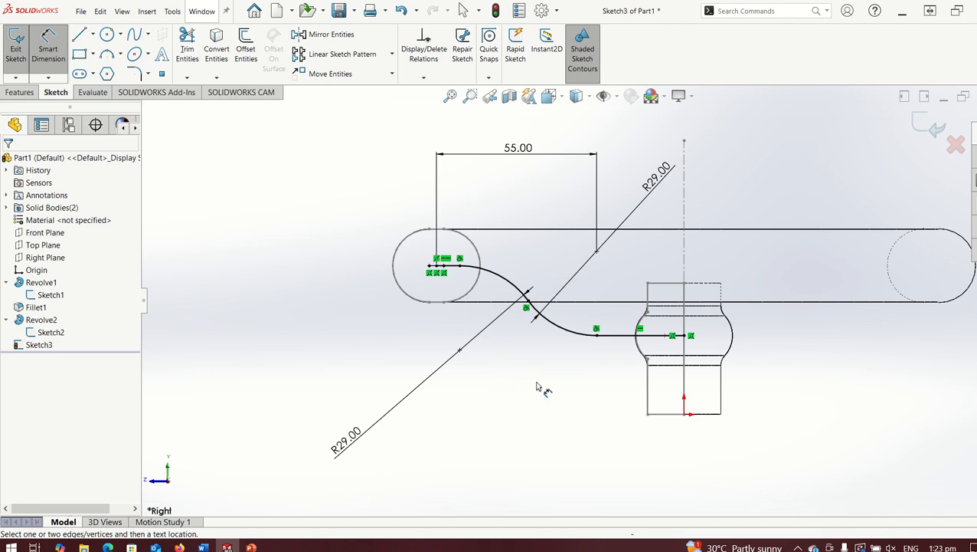
click(15, 45)
key(ctrl+7)
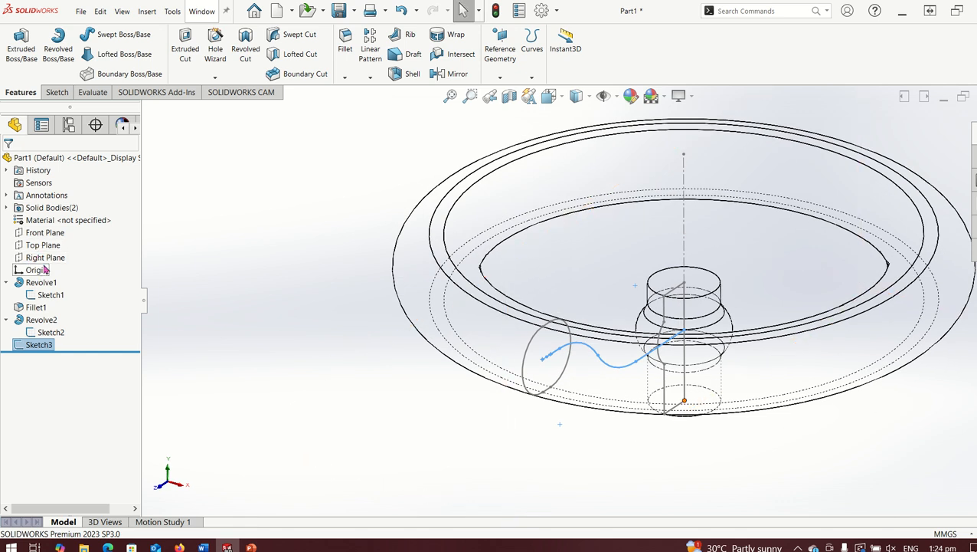
Step: In a new Front Plane sketch, draw an ellipse centred on the path's hub end with semi-axes of about 6.7 and 6.4 mm
click(42, 232)
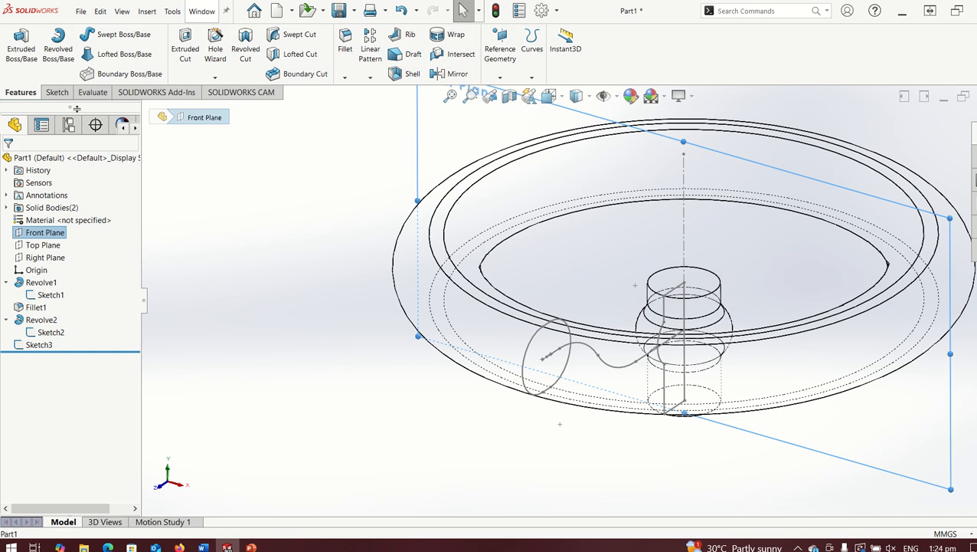
click(57, 92)
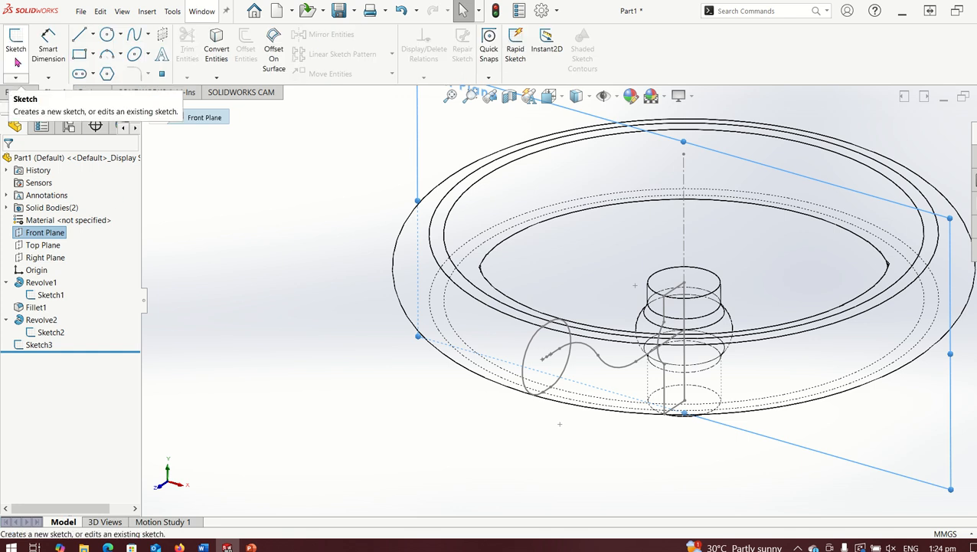
click(17, 61)
middle_drag(536, 395, 506, 446)
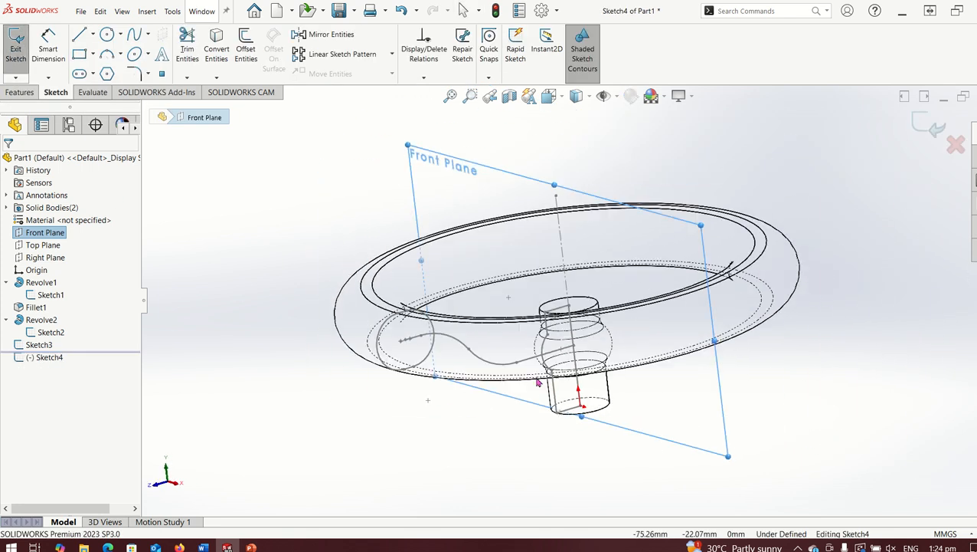
scroll(506, 445, down, 8)
scroll(410, 464, down, 6)
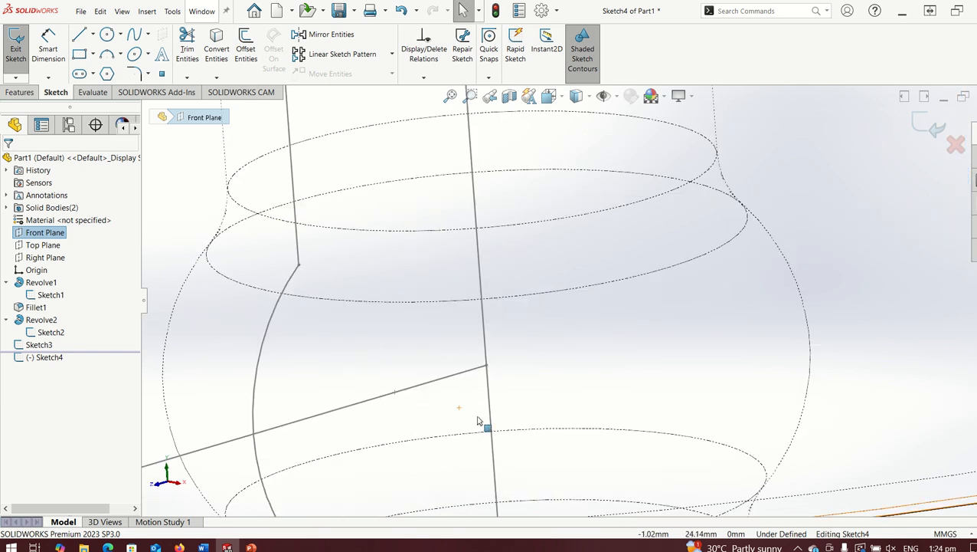
scroll(460, 335, up, 3)
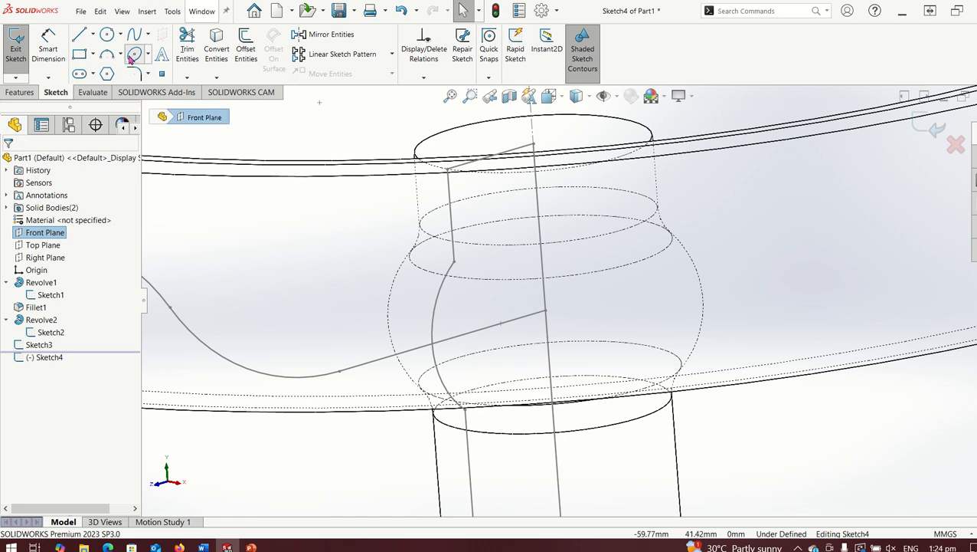
click(133, 55)
click(546, 312)
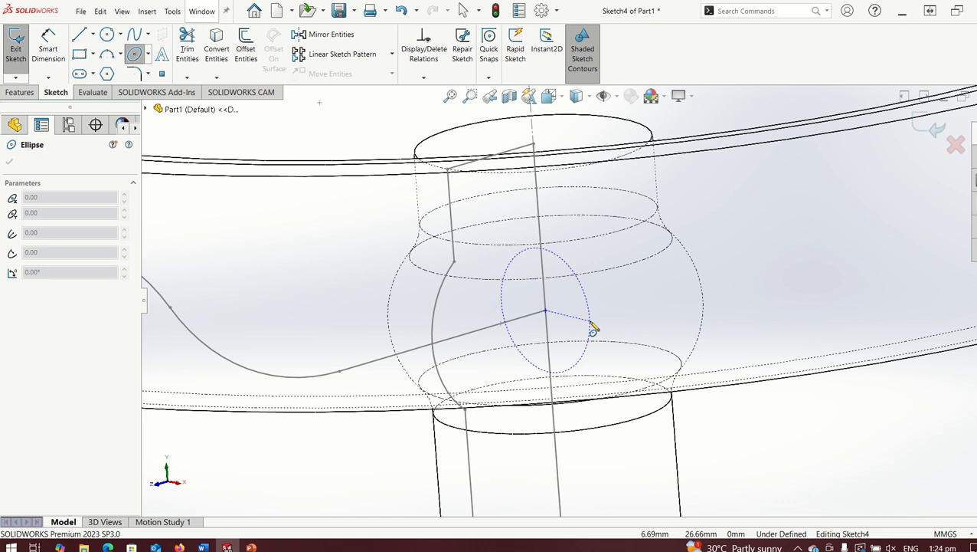
click(594, 327)
click(531, 361)
scroll(565, 308, down, 4)
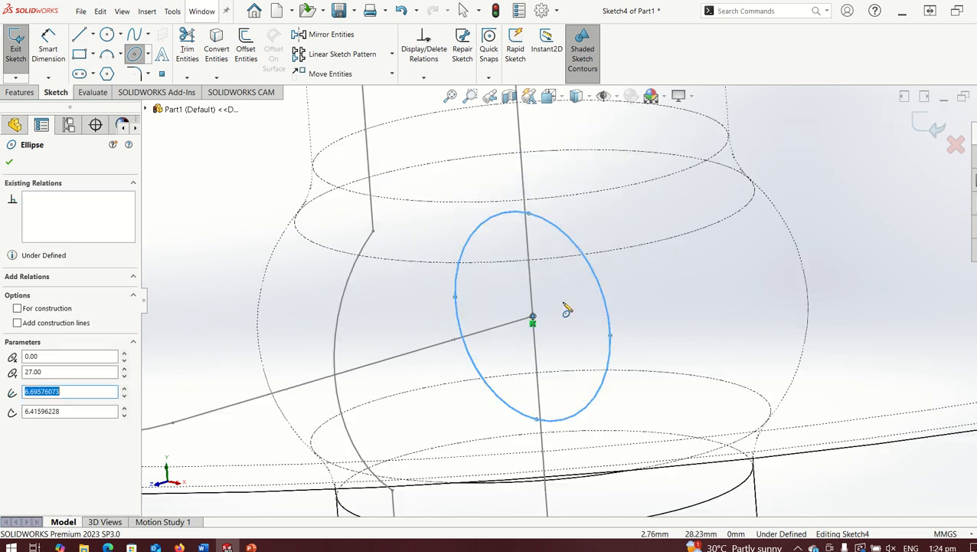
key(Escape)
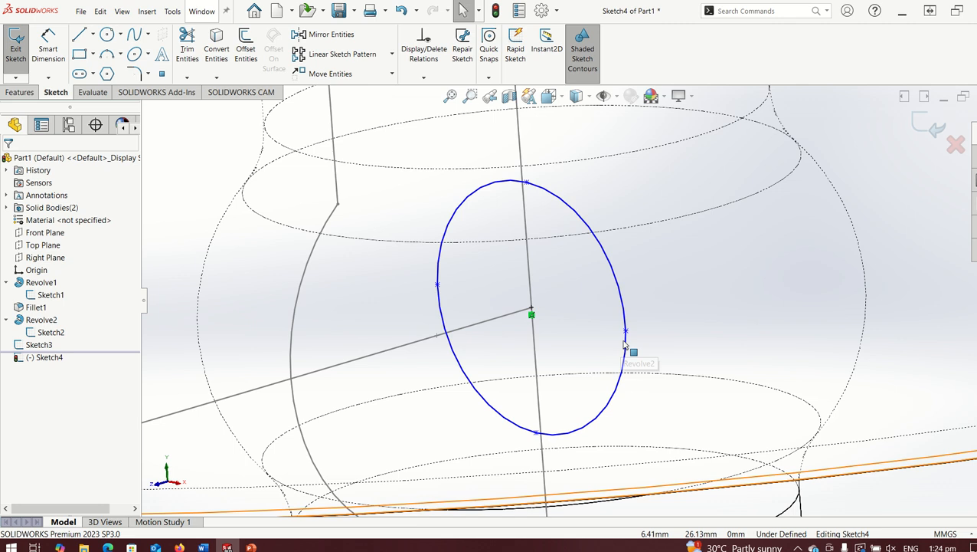
Step: Add a horizontal relation between the ellipse's centre and the axis point on its side
click(531, 311)
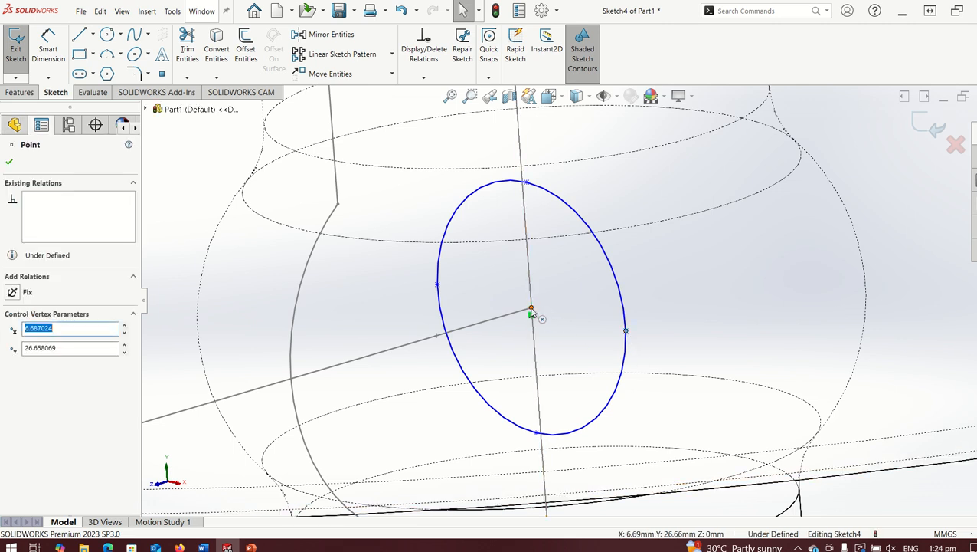
ctrl+click(532, 310)
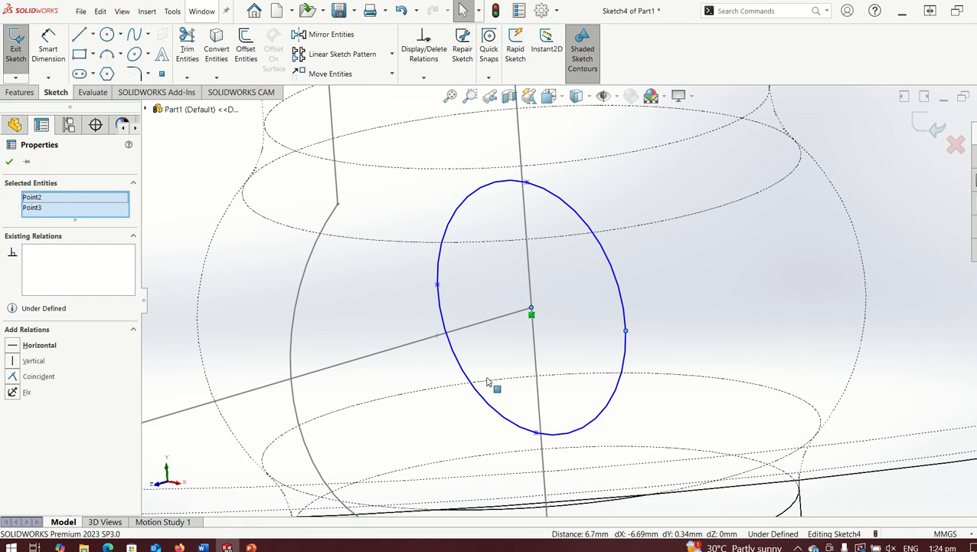
click(12, 346)
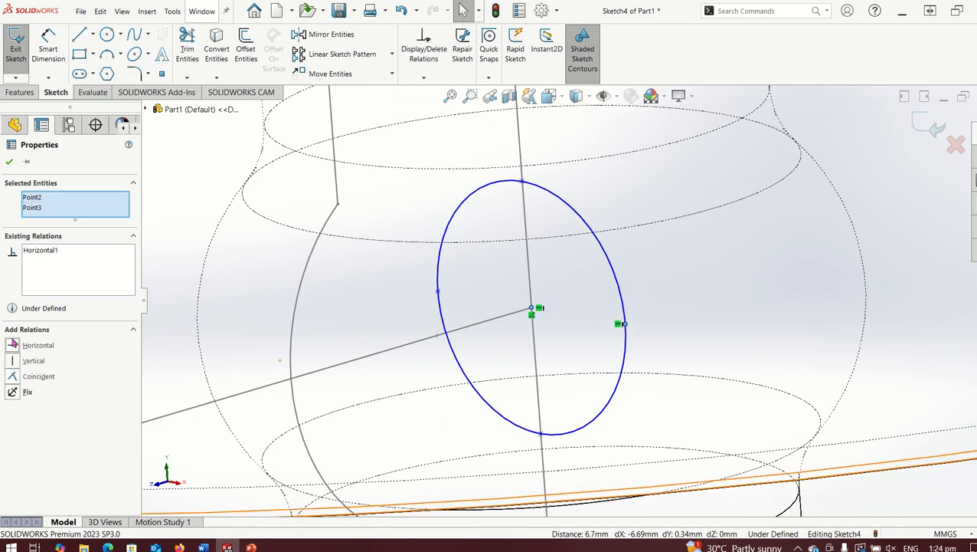
click(687, 318)
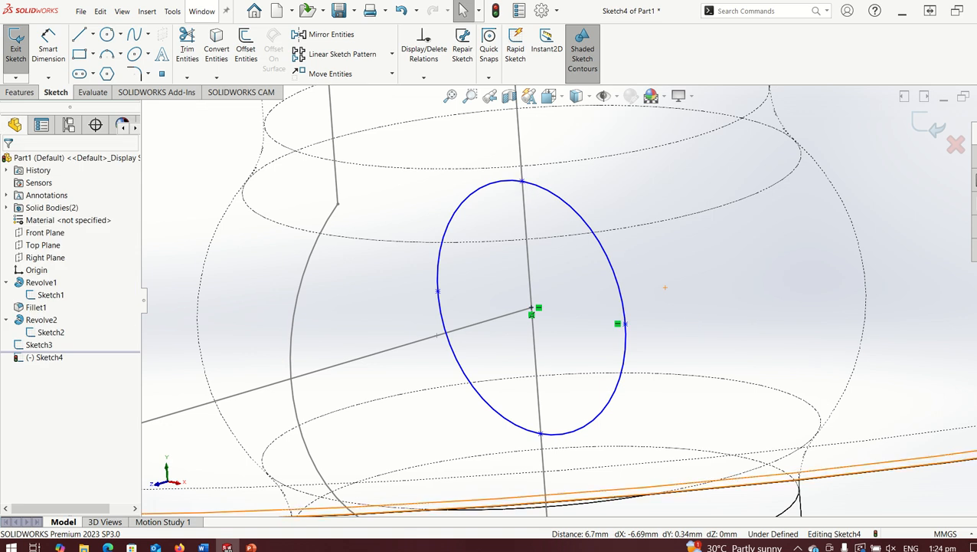
Step: Dimension the ellipse's full horizontal width between its two side points as 14 mm
click(437, 295)
click(47, 49)
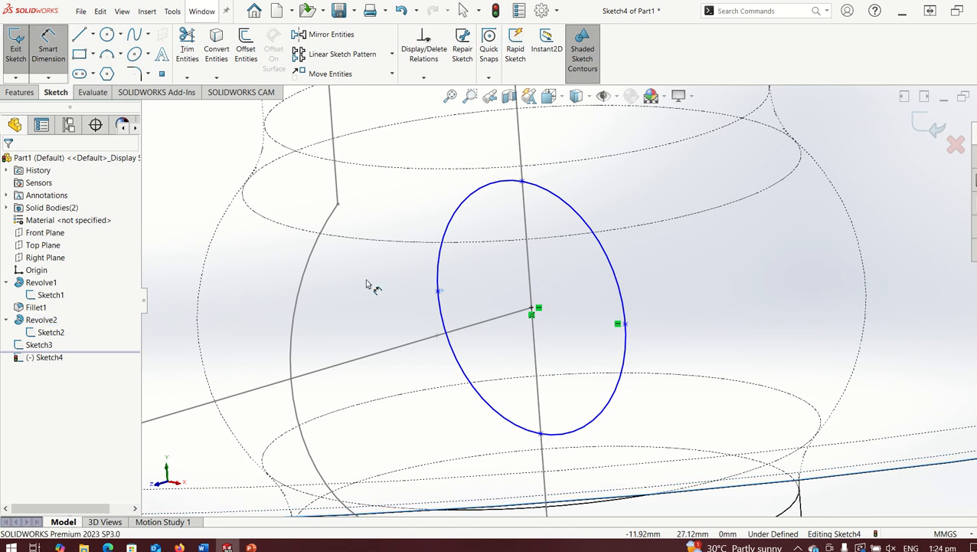
click(437, 292)
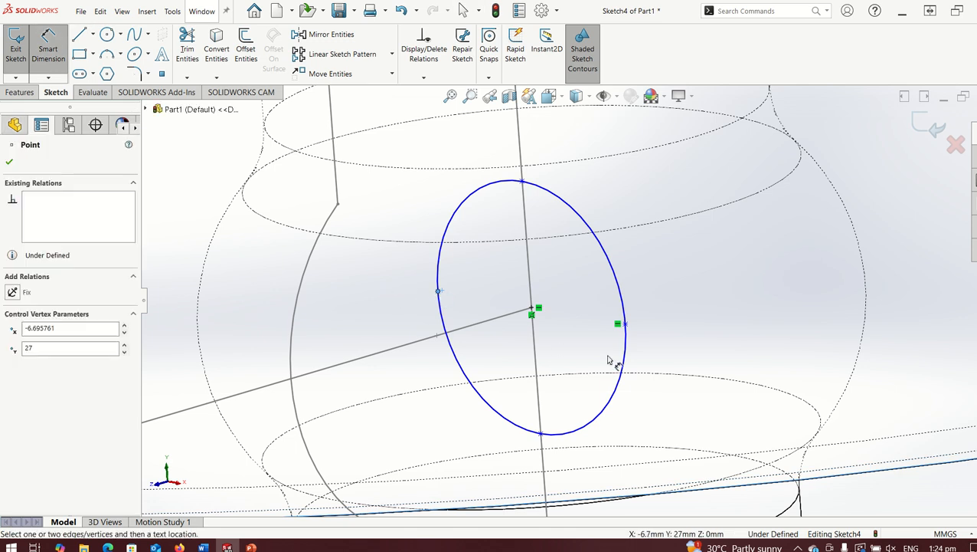
click(624, 325)
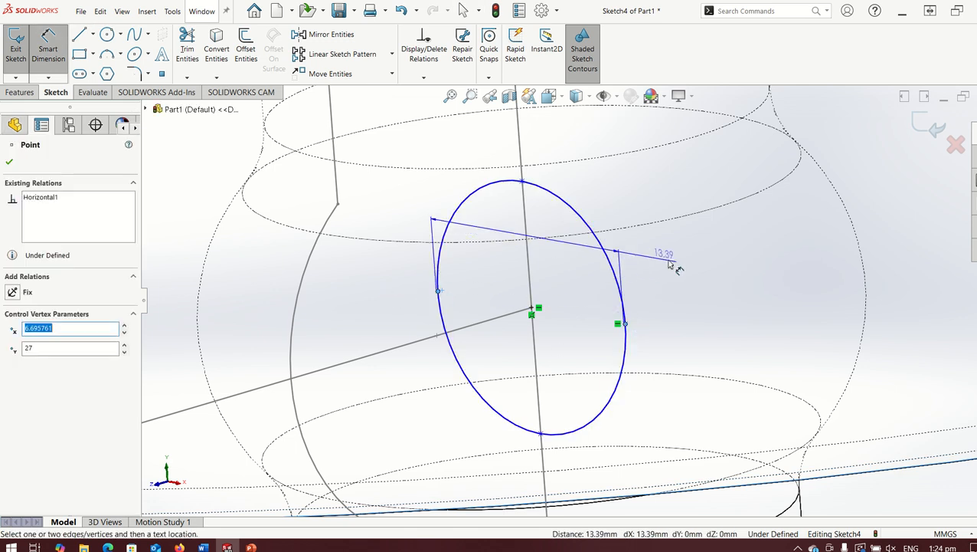
click(697, 282)
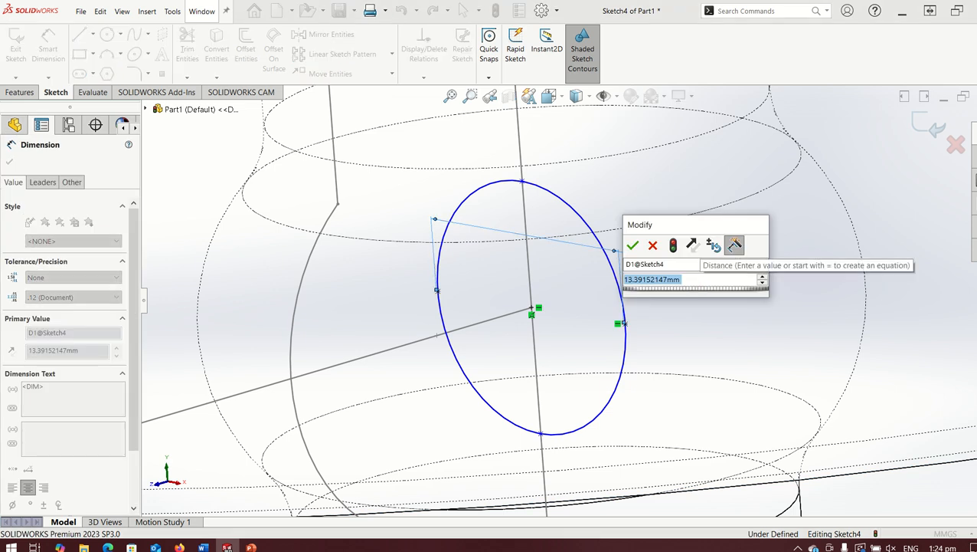
text(14)
key(Return)
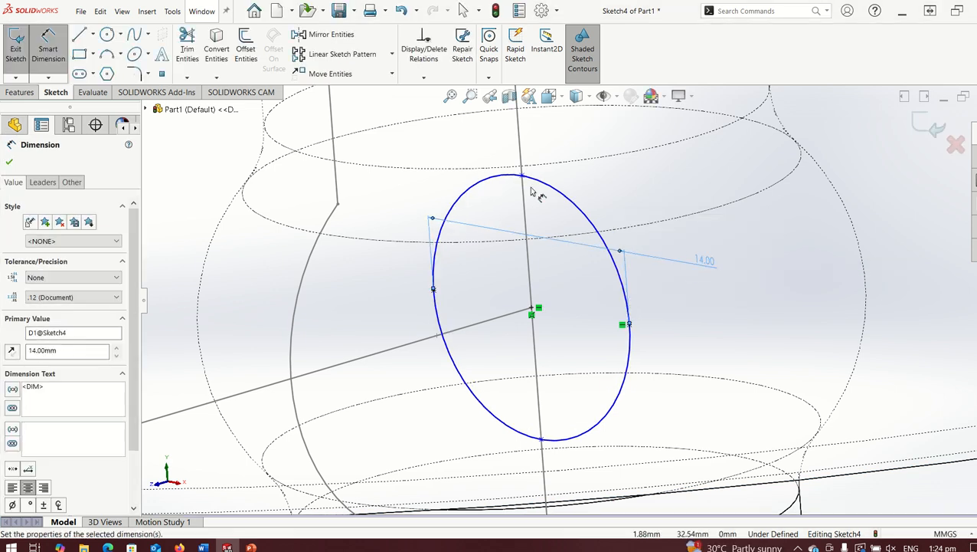
Step: Dimension the ellipse's full vertical height between its upper and lower points as 12 mm
click(523, 176)
click(543, 441)
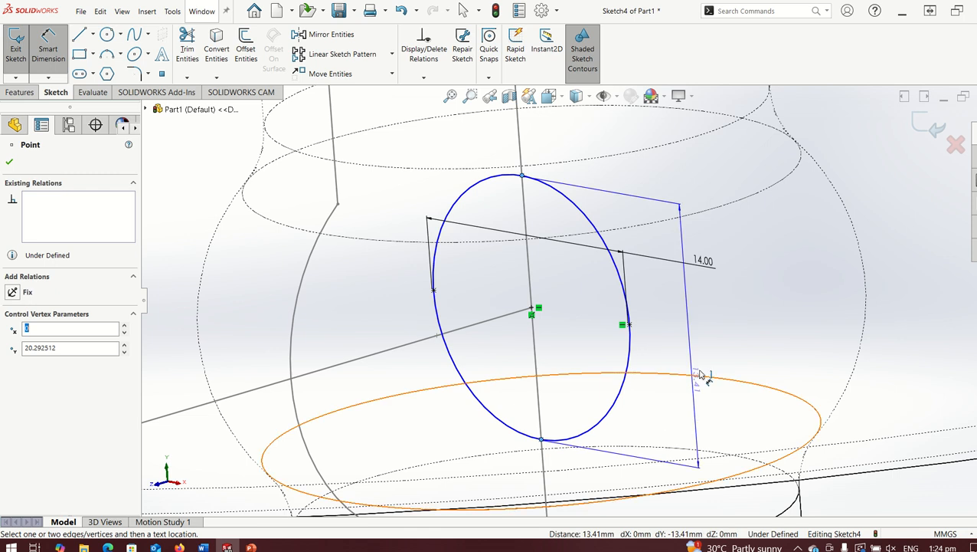
click(703, 374)
text(12)
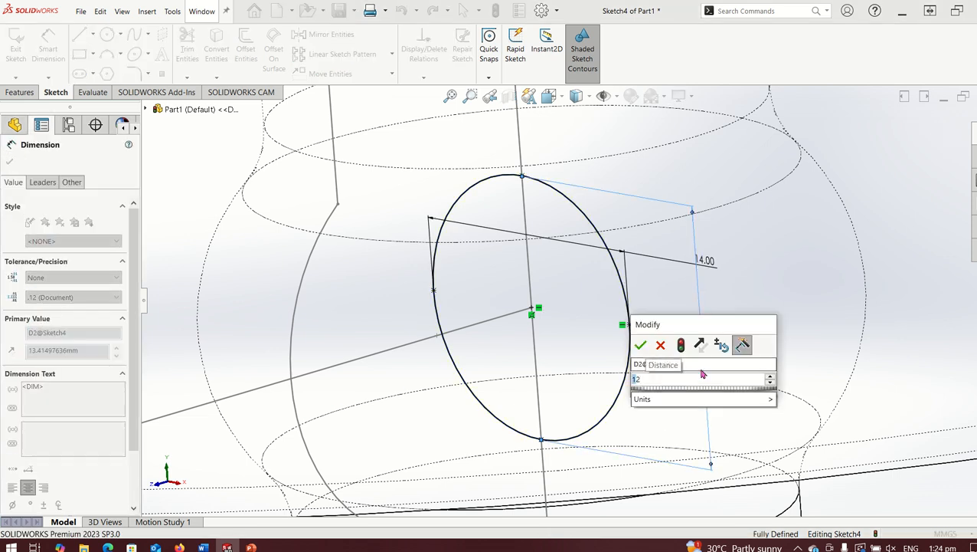
key(Return)
Step: Switch the model's display style to Shaded With Edges and examine the ellipse inside the hub
scroll(685, 417, up, 5)
scroll(686, 417, up, 4)
scroll(475, 306, down, 3)
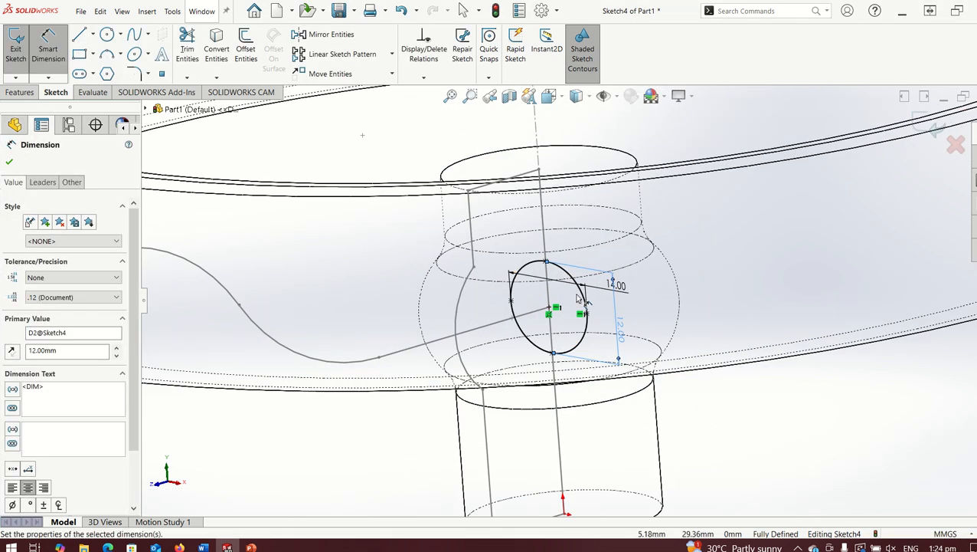
scroll(415, 255, up, 1)
scroll(376, 282, down, 1)
middle_drag(342, 291, 381, 349)
middle_drag(568, 353, 456, 455)
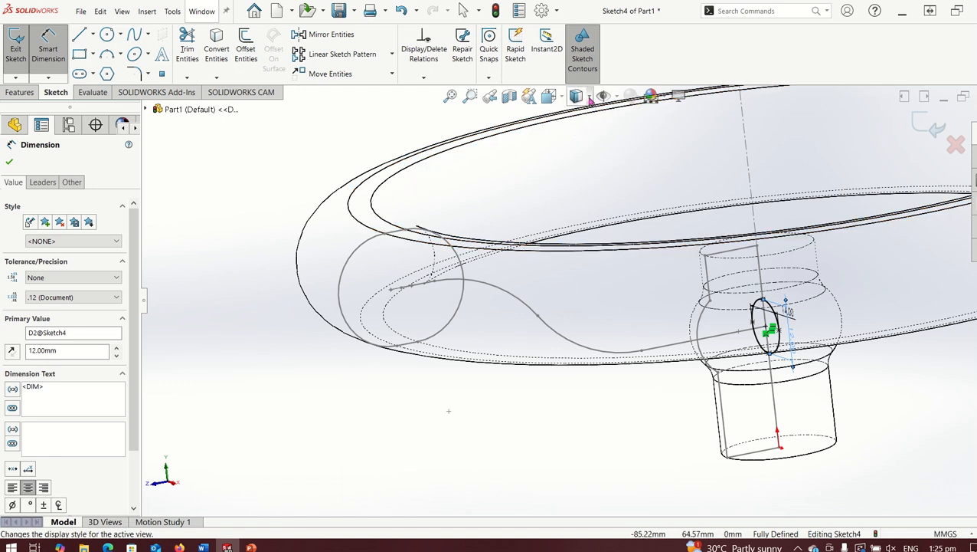
mouse_move(577, 99)
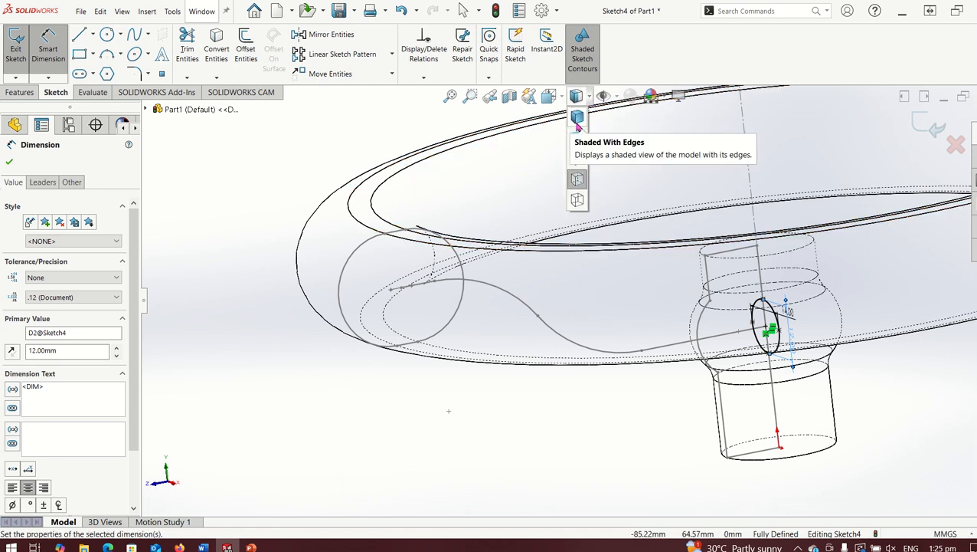
click(577, 125)
scroll(557, 365, down, 5)
middle_drag(558, 365, 601, 348)
scroll(785, 214, down, 3)
mouse_move(759, 316)
middle_down()
mouse_move(766, 321)
mouse_move(705, 341)
middle_up()
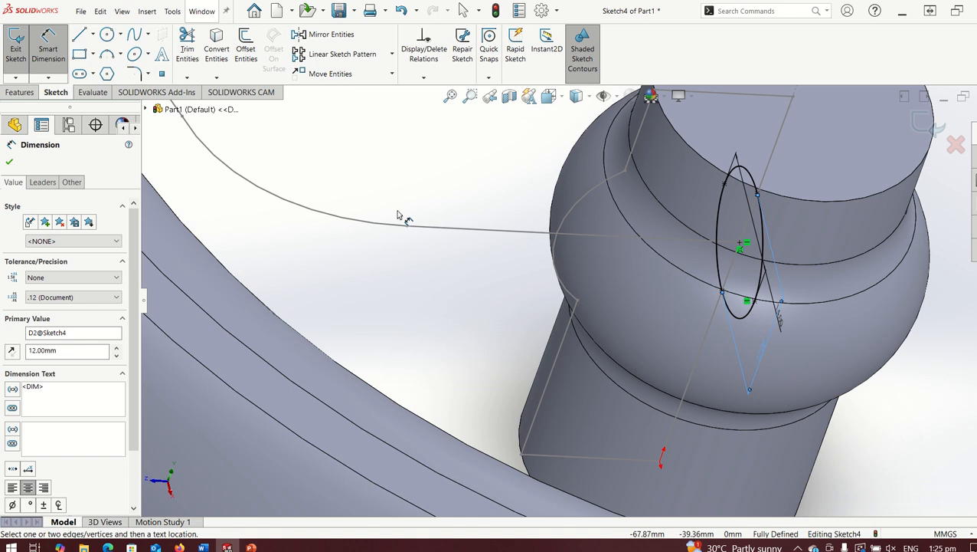
Step: Create a swept boss from the ellipse profile along the S-shaped path to join the hub and the ring
click(16, 97)
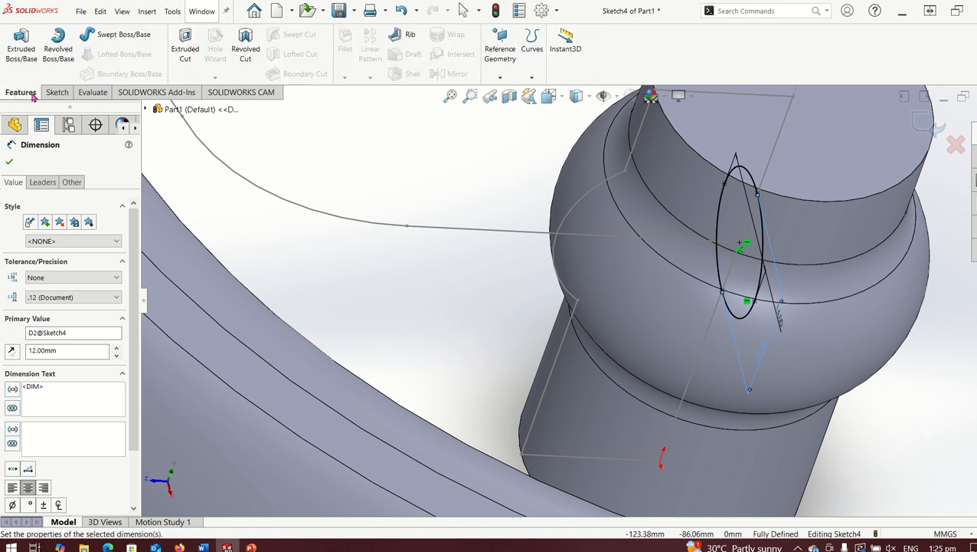
click(111, 35)
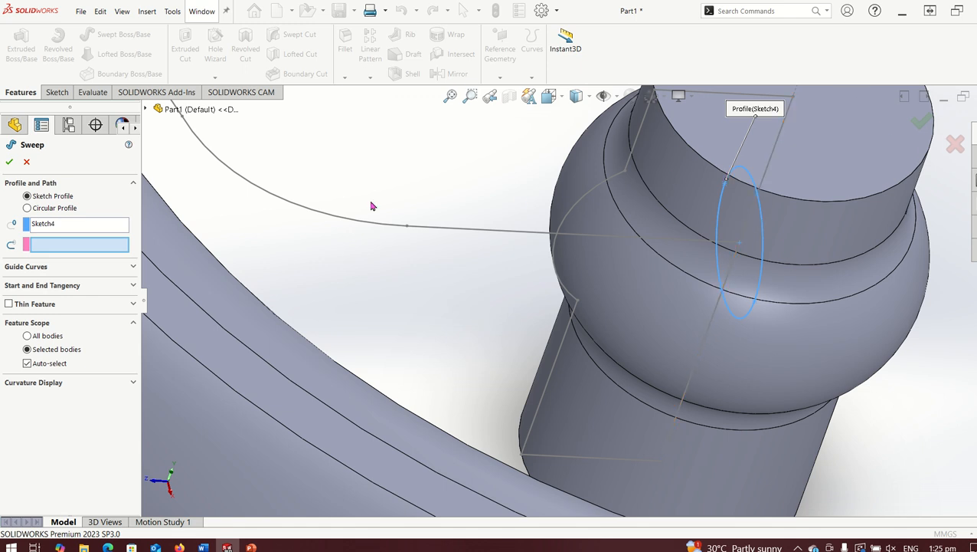
click(95, 250)
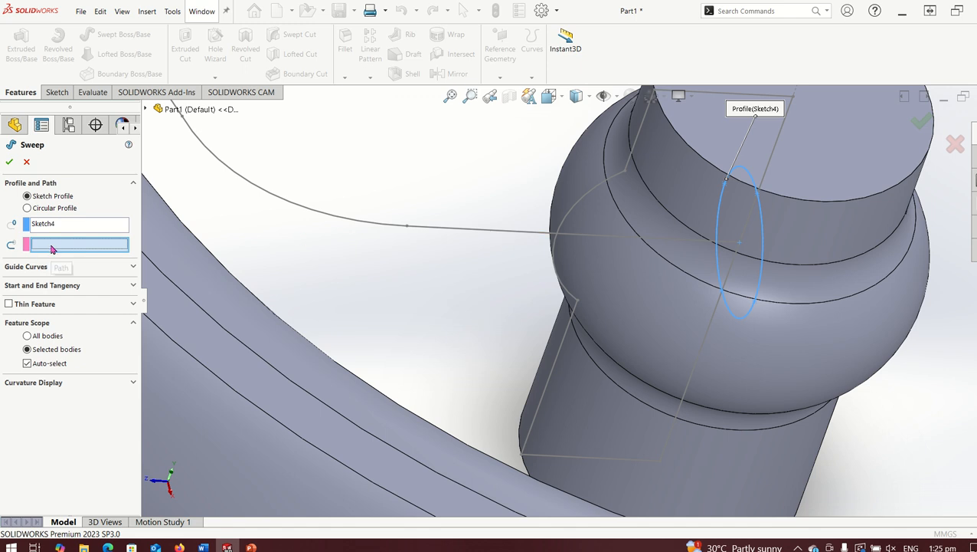
click(437, 231)
scroll(440, 293, up, 1)
scroll(441, 293, up, 4)
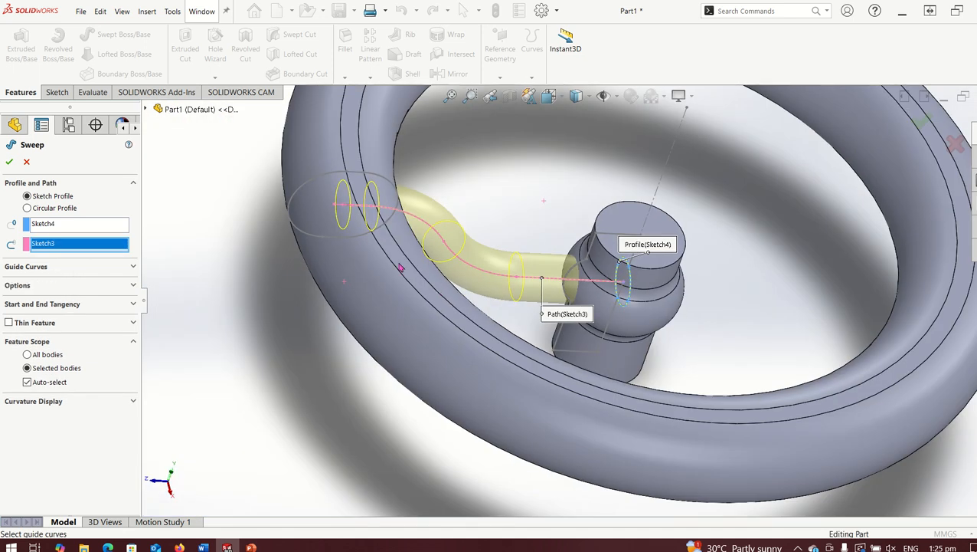
middle_drag(401, 268, 322, 257)
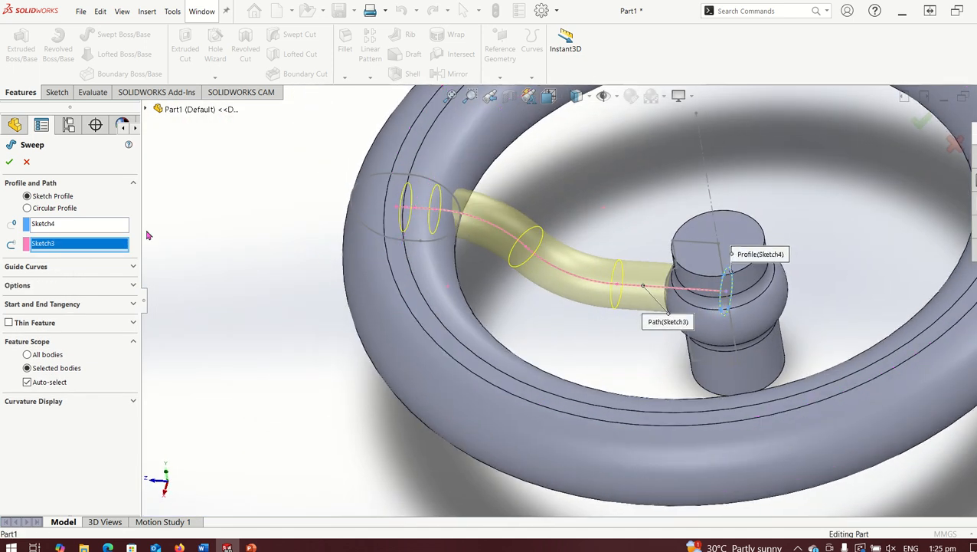
click(8, 161)
middle_drag(535, 337, 678, 268)
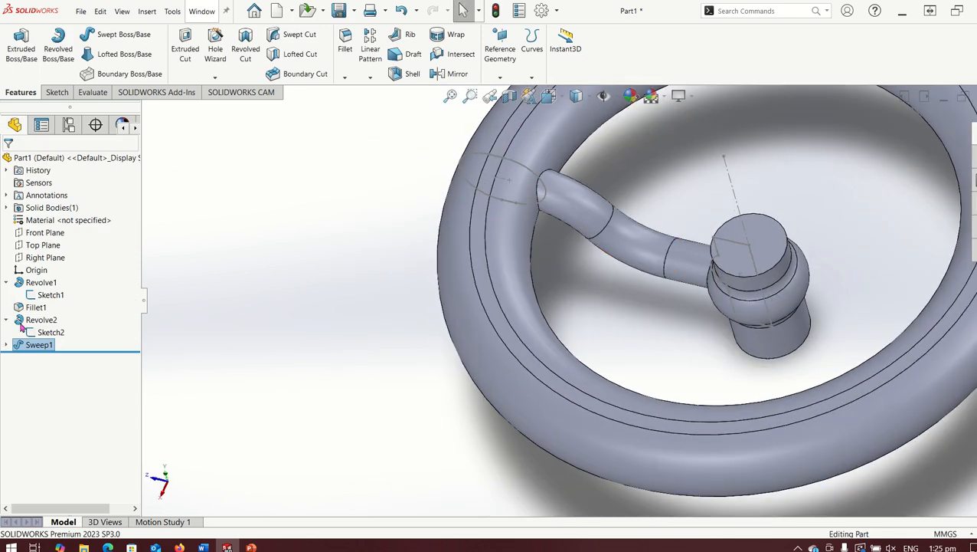
Step: Hide the profile sketches of the revolved hub and the revolved ring
click(44, 295)
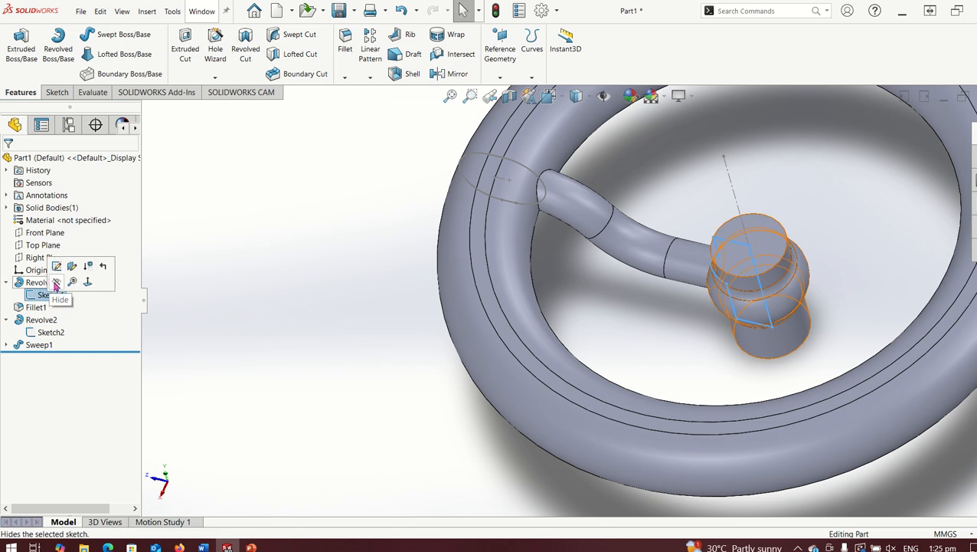
click(56, 285)
click(42, 332)
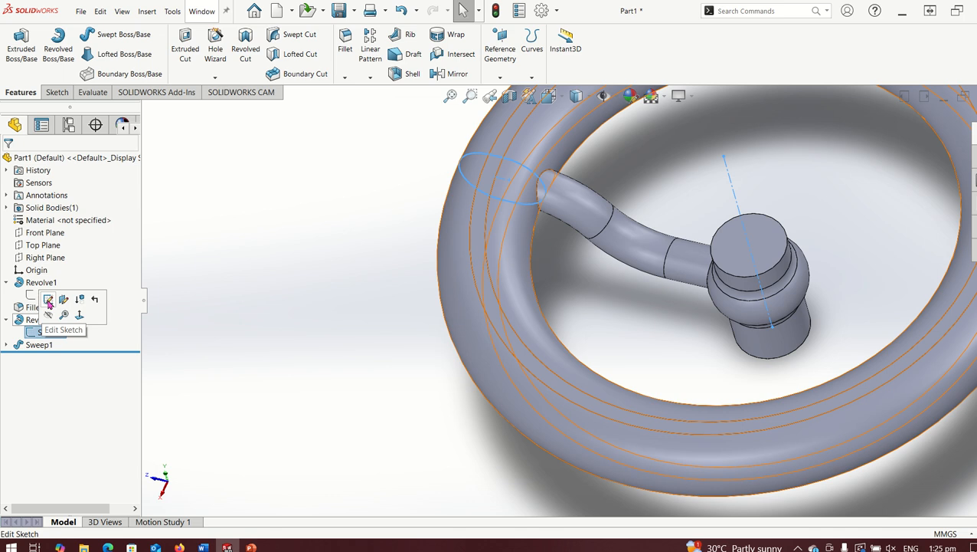
click(49, 315)
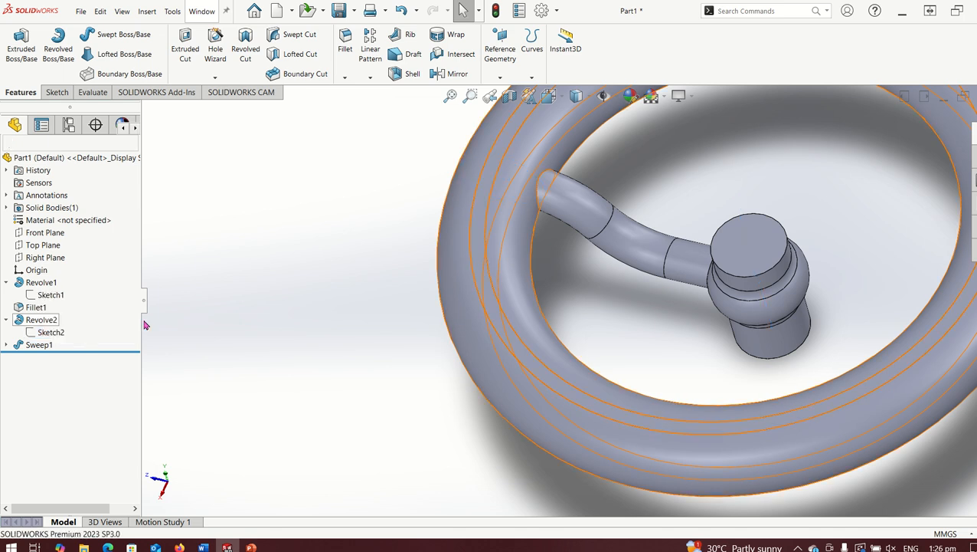
Step: Turn on the display of temporary axes so that the hub's central axis can be selected
middle_drag(775, 337, 759, 288)
scroll(760, 309, up, 3)
scroll(498, 325, down, 3)
middle_drag(696, 395, 769, 288)
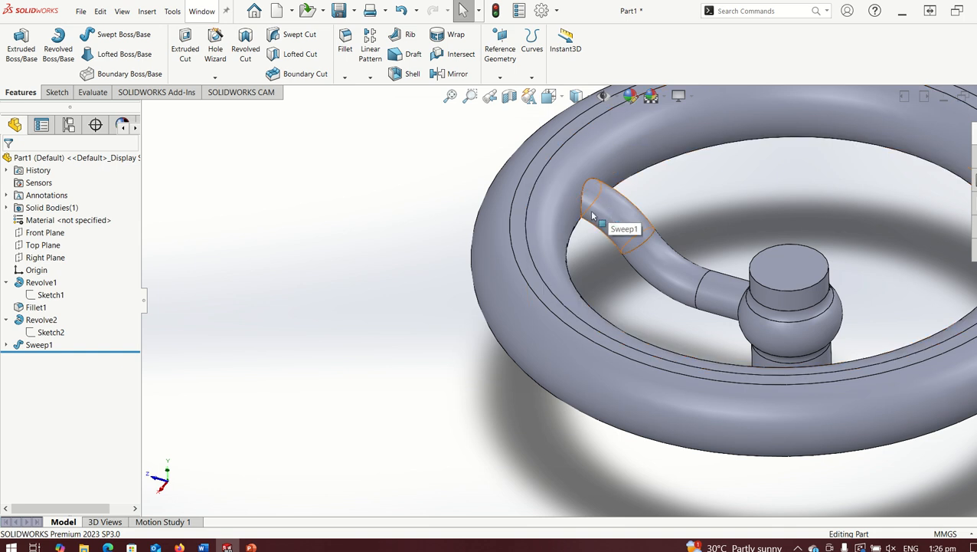
click(618, 96)
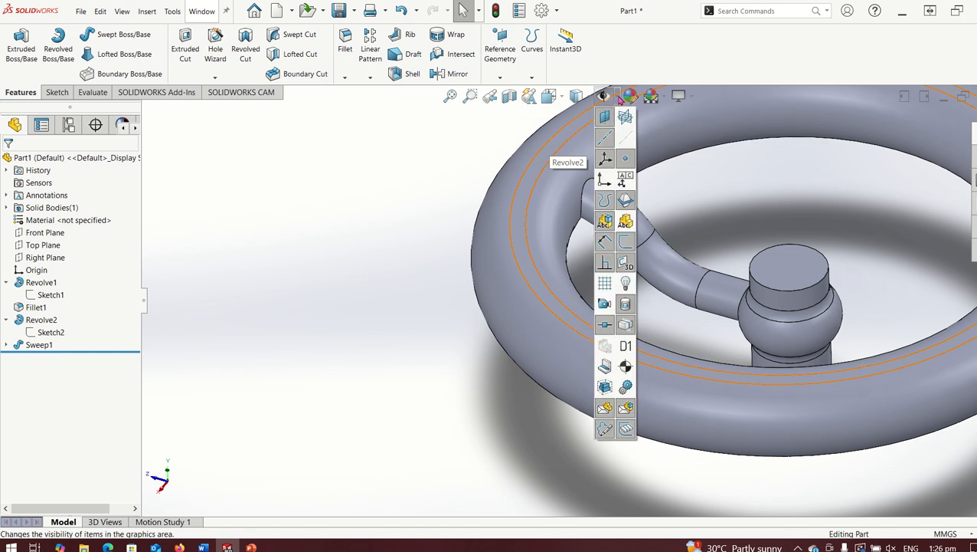
click(625, 139)
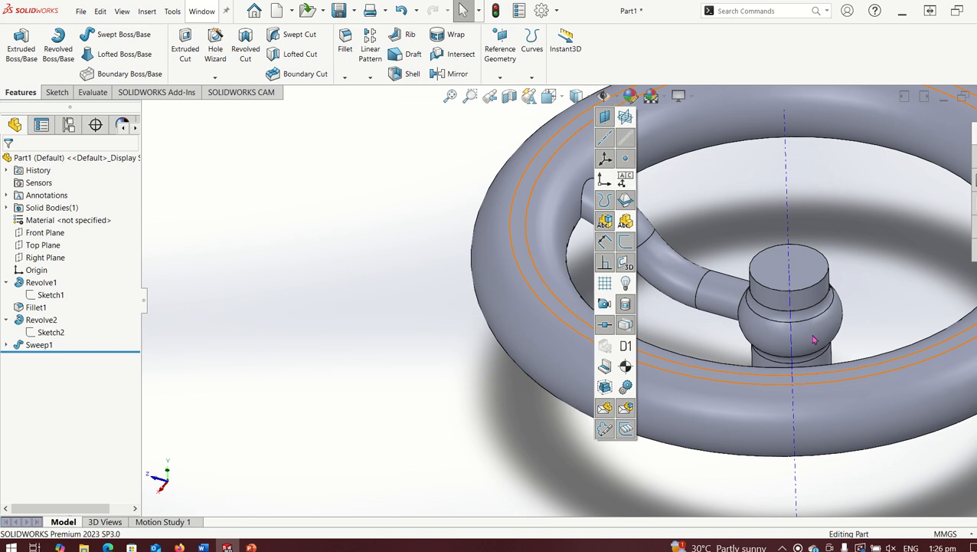
Step: Create a circular pattern of the swept spoke about the hub's central axis with 3 equally spaced instances over 360 degrees
scroll(604, 385, down, 5)
scroll(806, 368, up, 3)
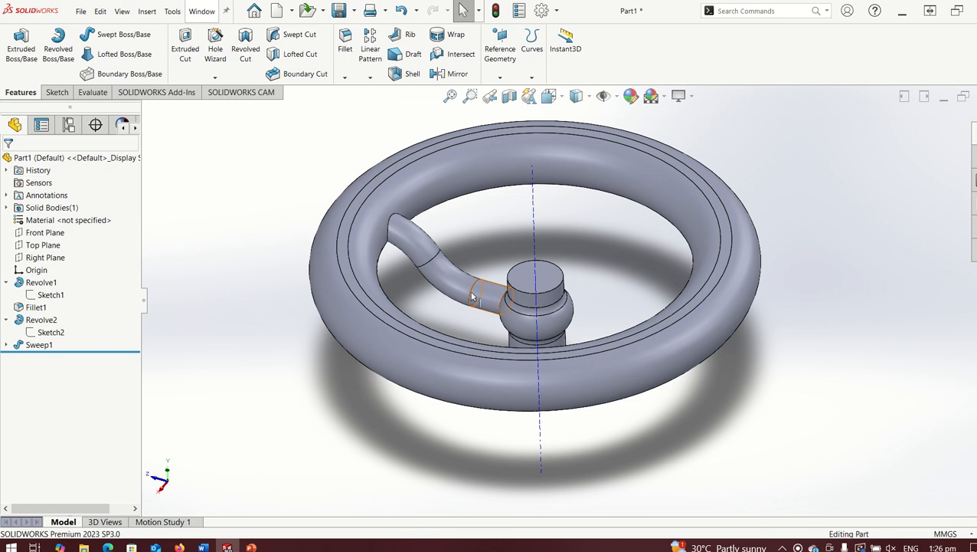
mouse_move(471, 292)
middle_down()
mouse_move(489, 312)
mouse_move(478, 293)
middle_up()
scroll(444, 229, up, 1)
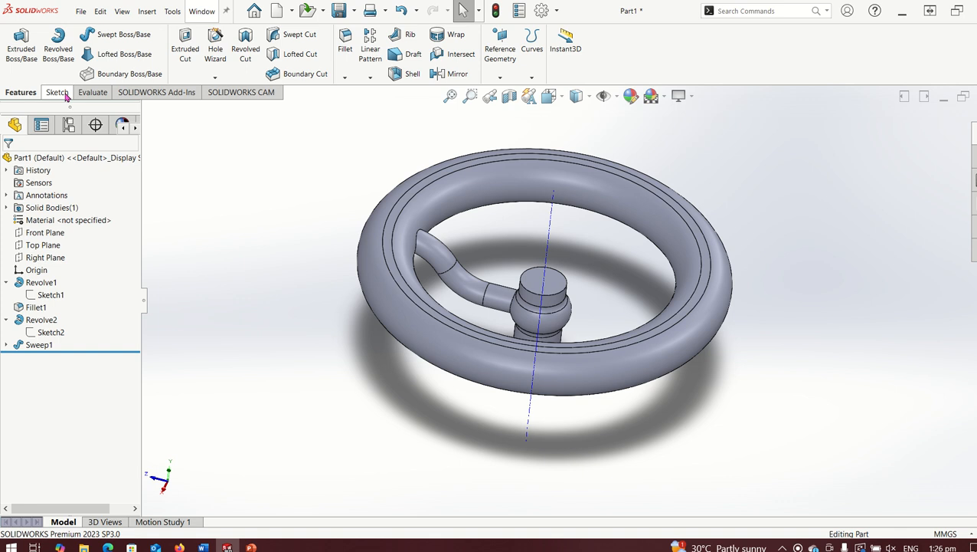
click(370, 78)
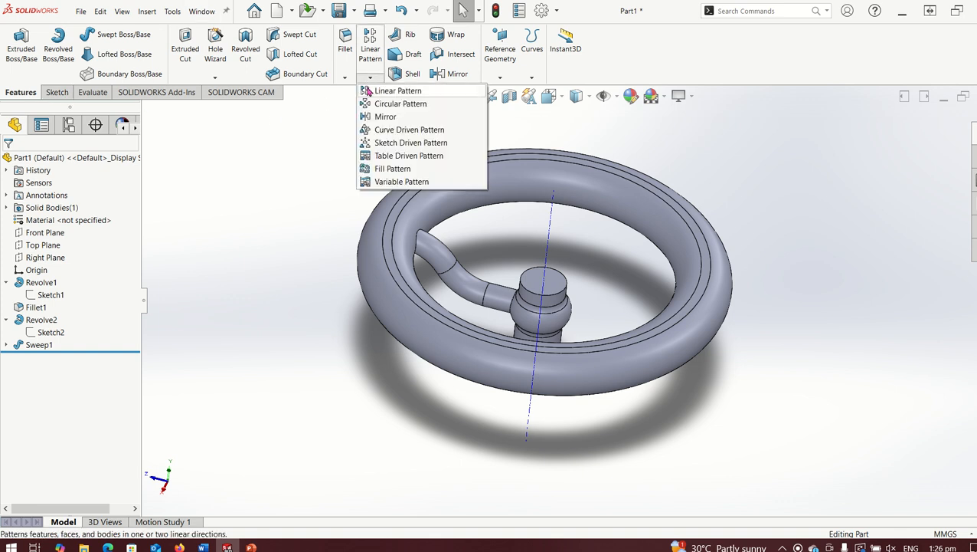
click(400, 103)
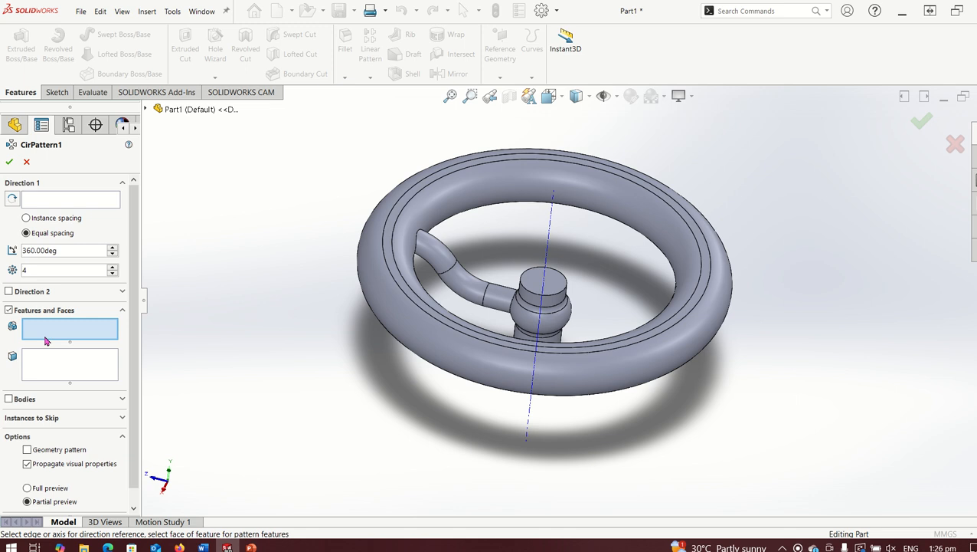
click(62, 200)
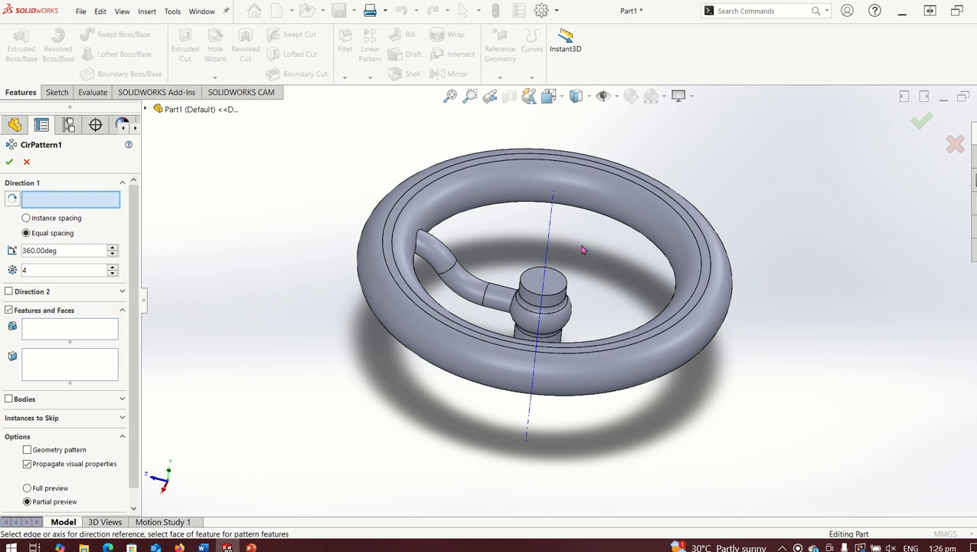
click(555, 248)
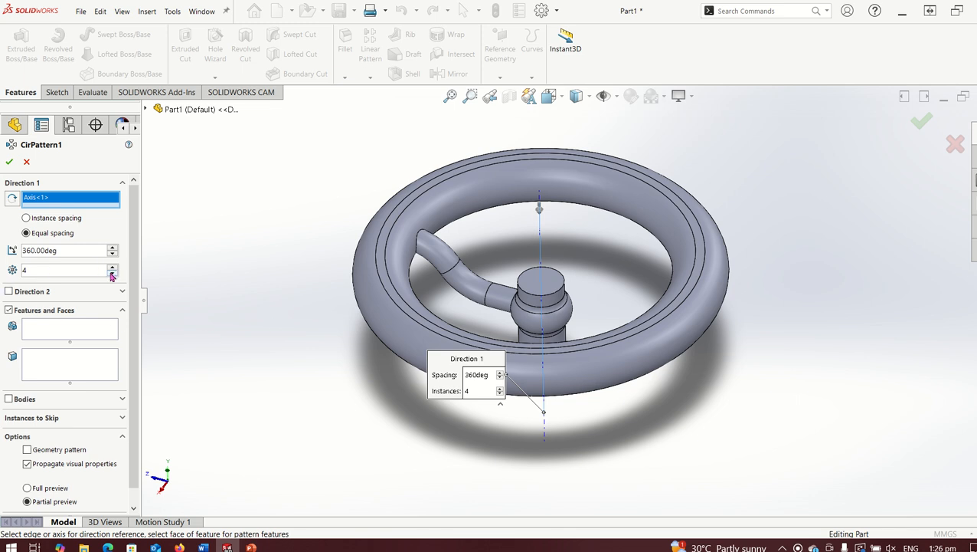
click(57, 330)
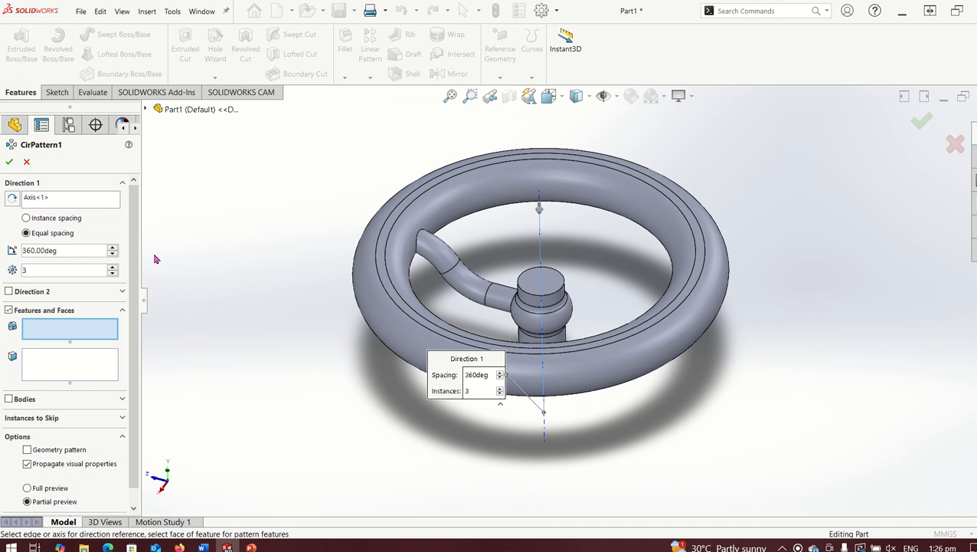
click(148, 110)
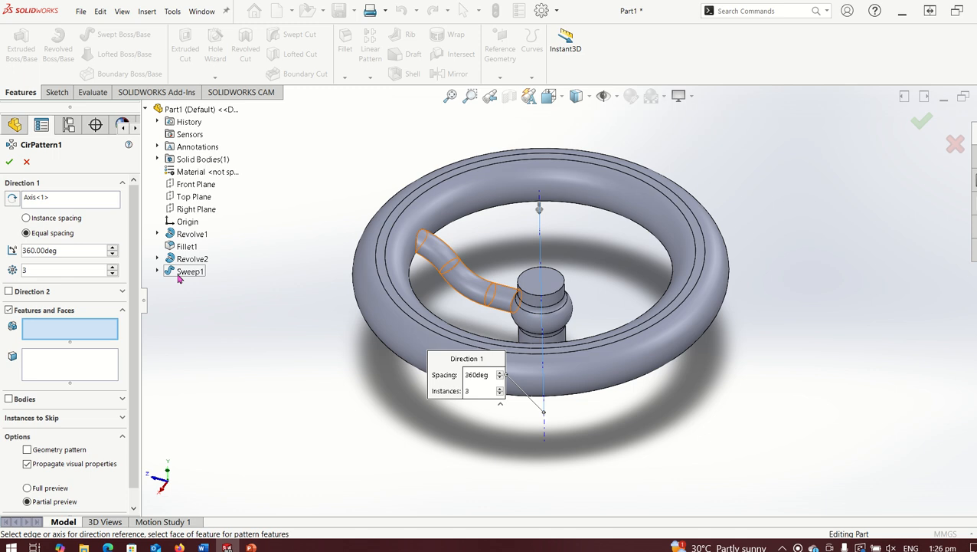
click(189, 272)
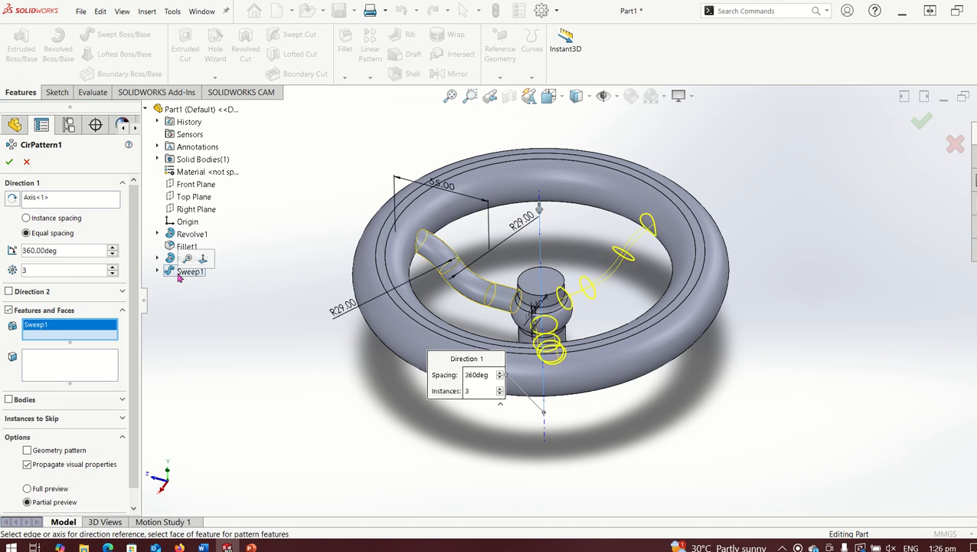
click(9, 162)
Step: Add a 3 mm fillet to the hub's rounded middle face and the ring's inner face where the spokes join them
middle_drag(563, 341, 399, 346)
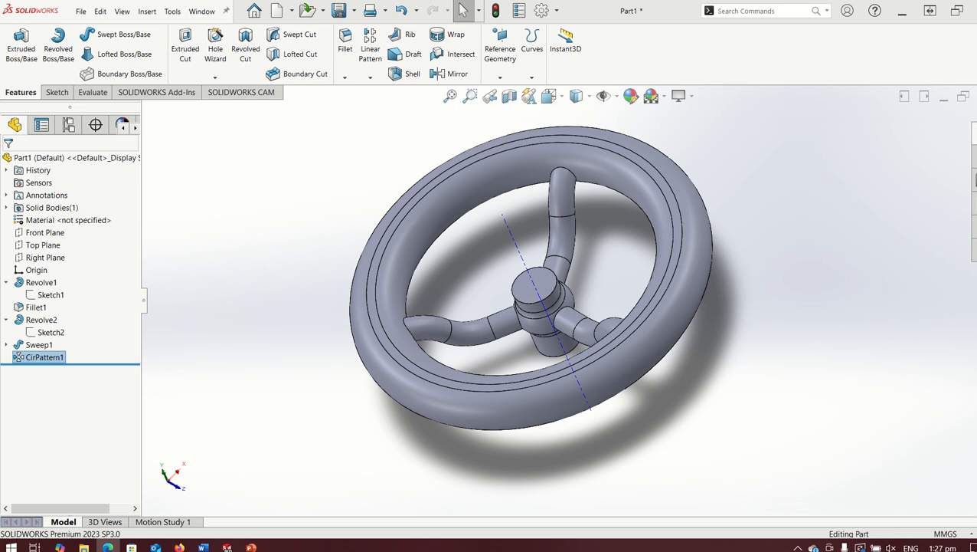
click(346, 53)
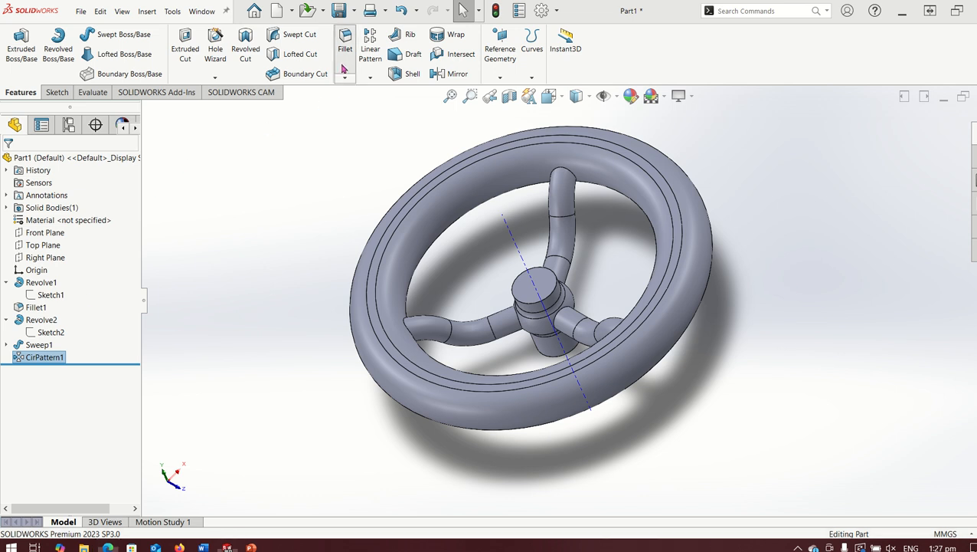
click(534, 326)
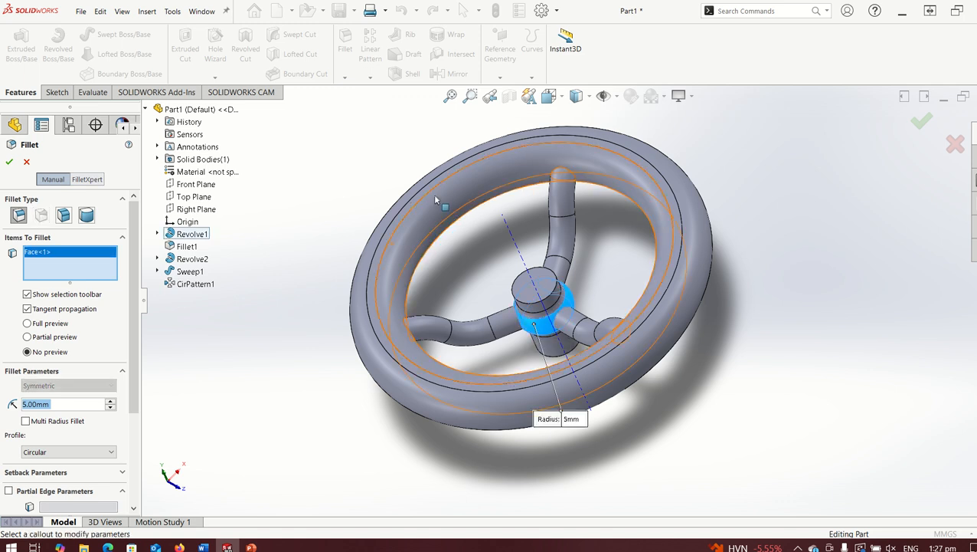
click(467, 189)
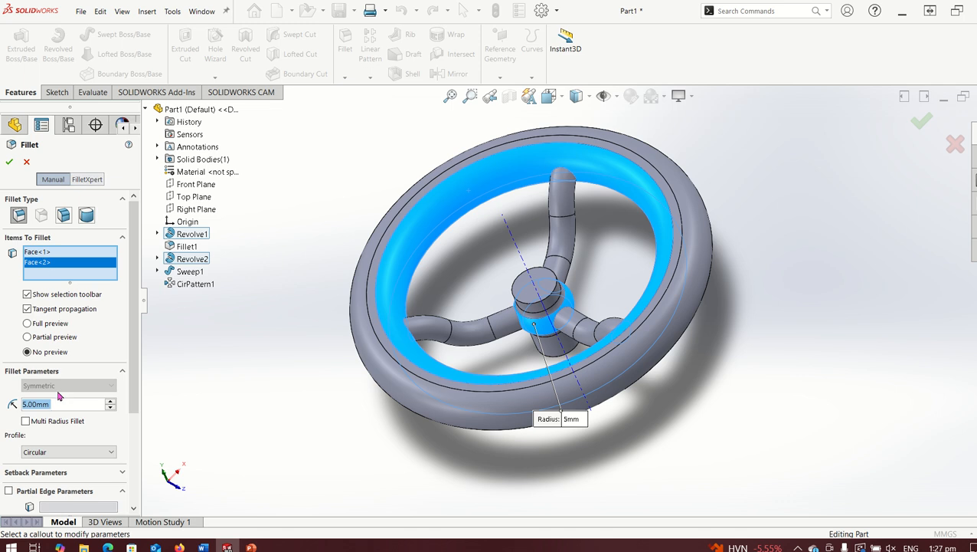
text(3)
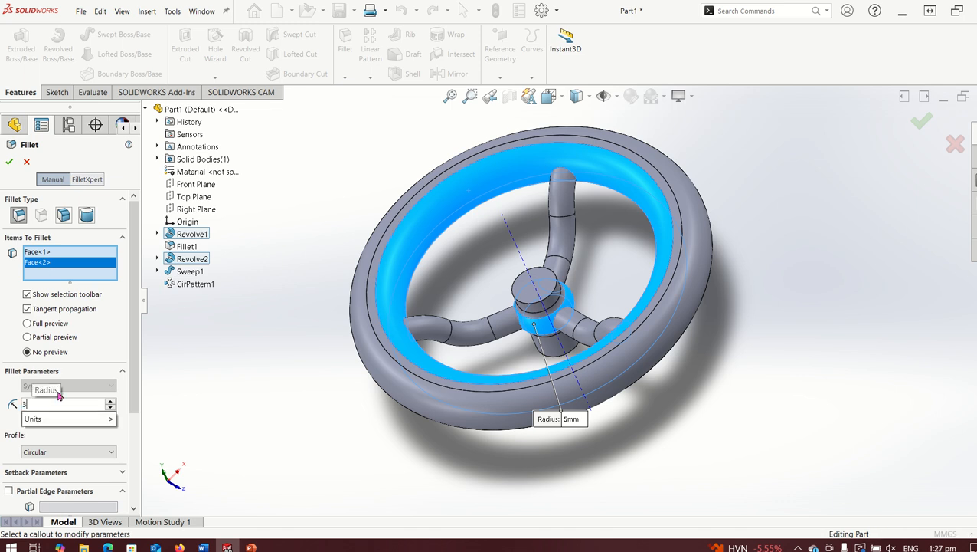
click(7, 164)
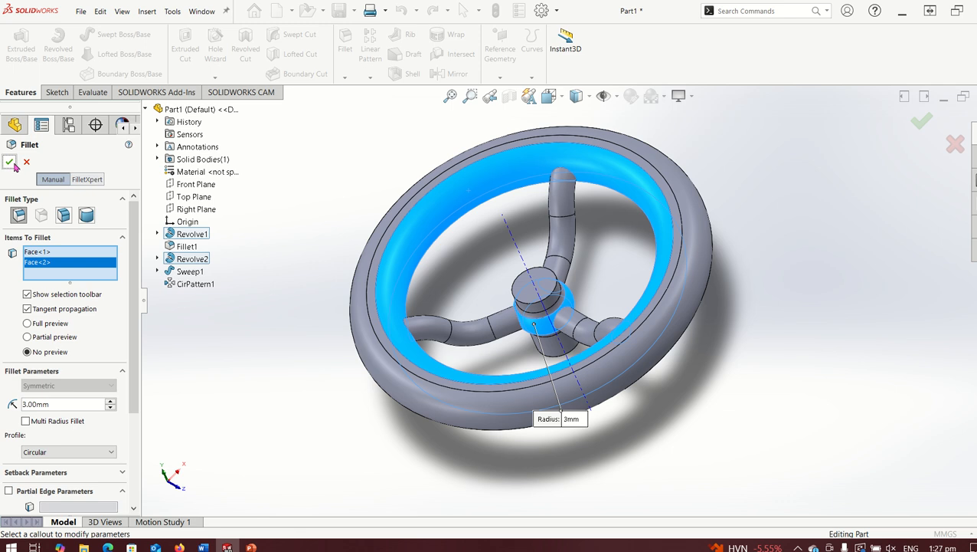
click(9, 163)
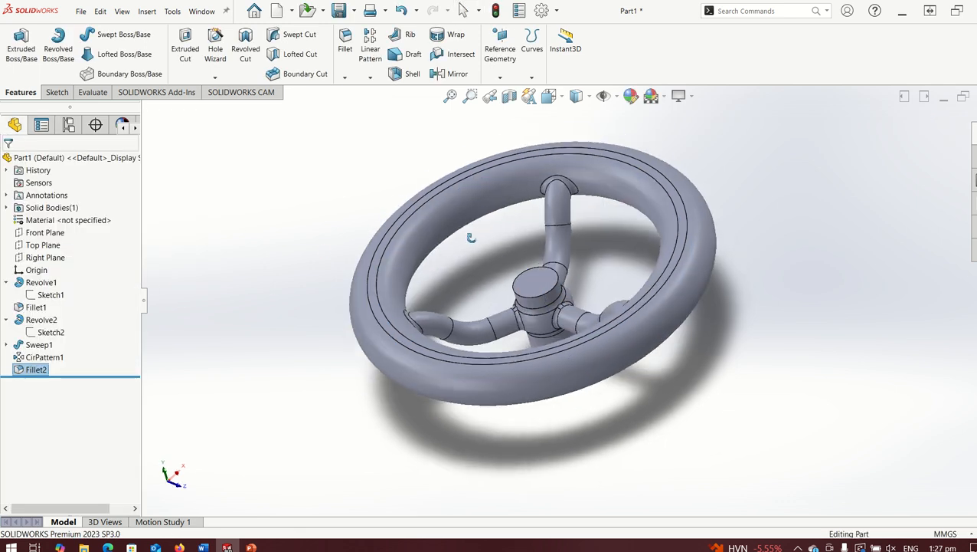
Step: Chamfer the hub's upper circular edge with asymmetric offset distances of 4 mm and 2 mm
middle_drag(471, 238, 901, 432)
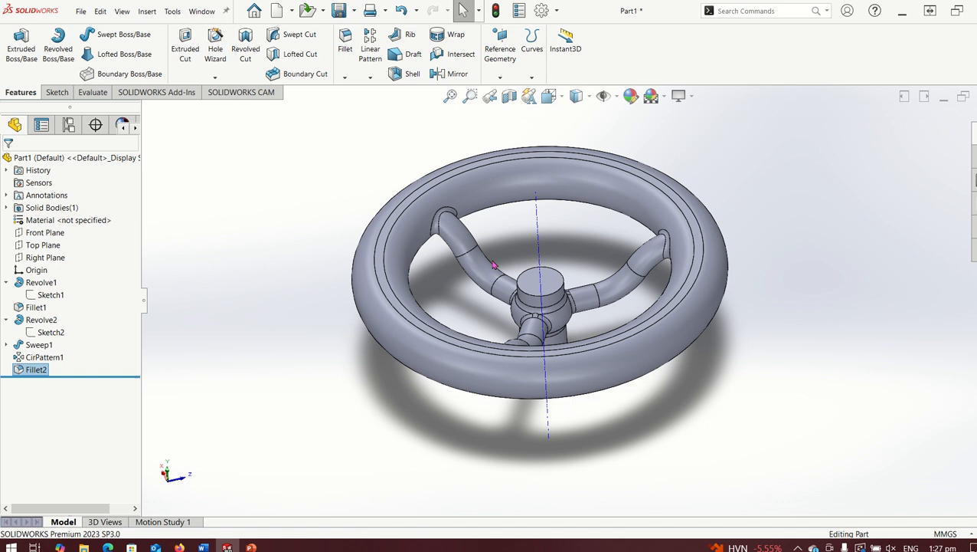
scroll(535, 291, down, 5)
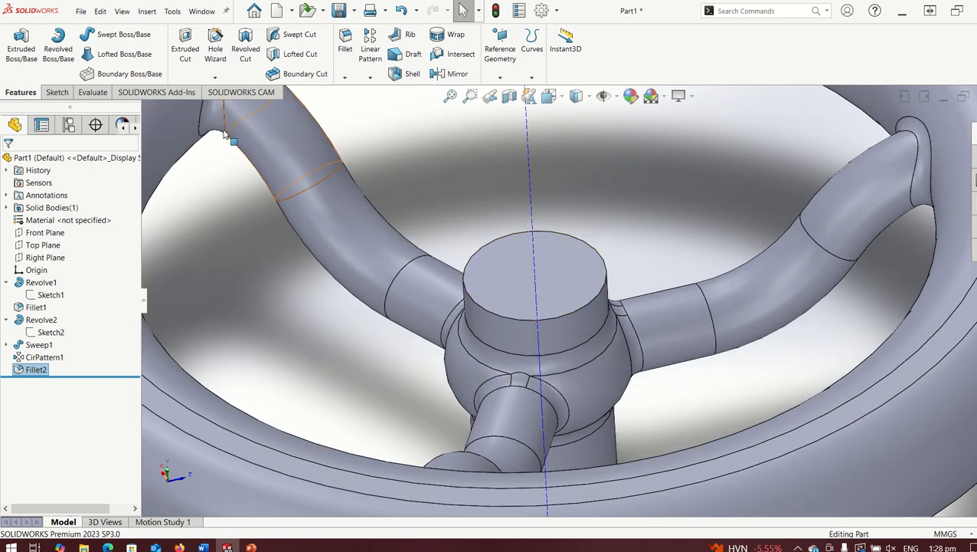
click(346, 79)
click(360, 104)
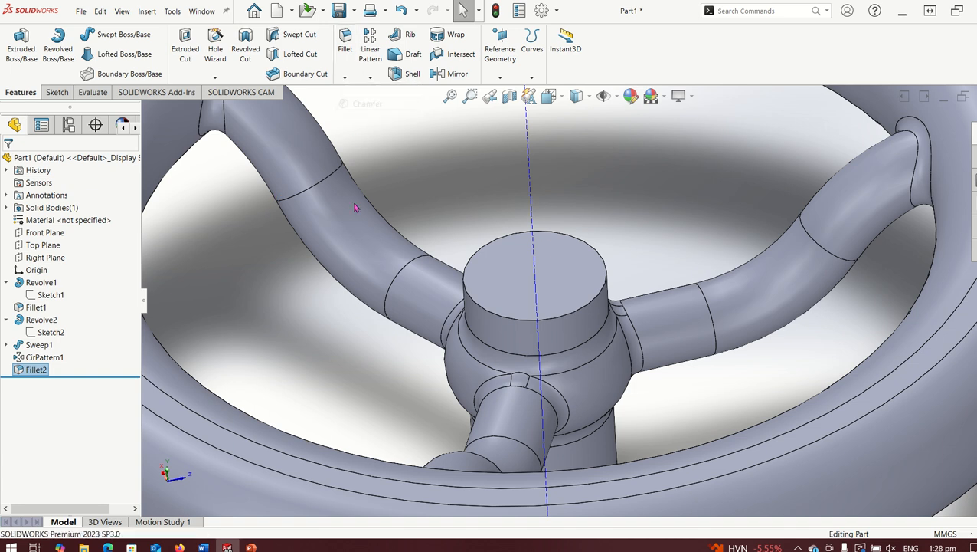
click(499, 317)
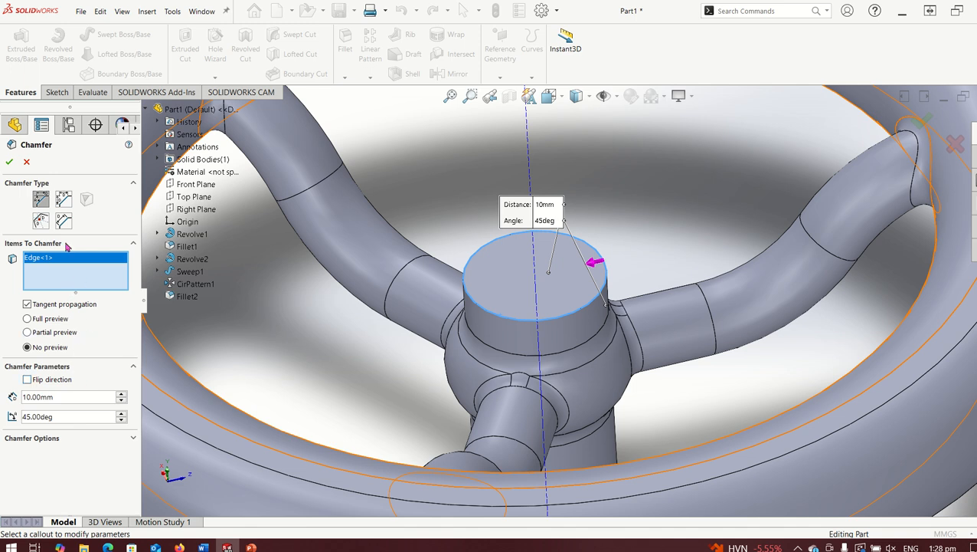
click(64, 201)
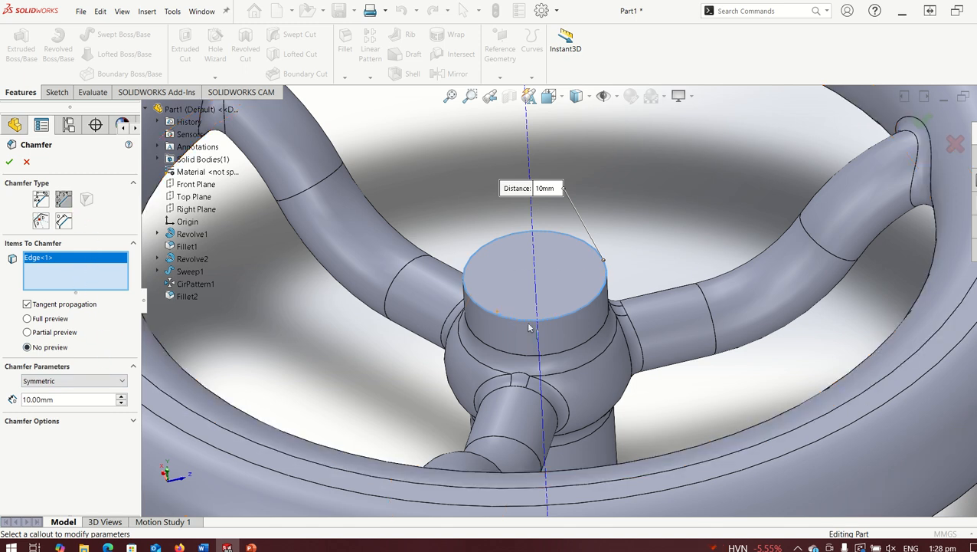
scroll(79, 382, down, 1)
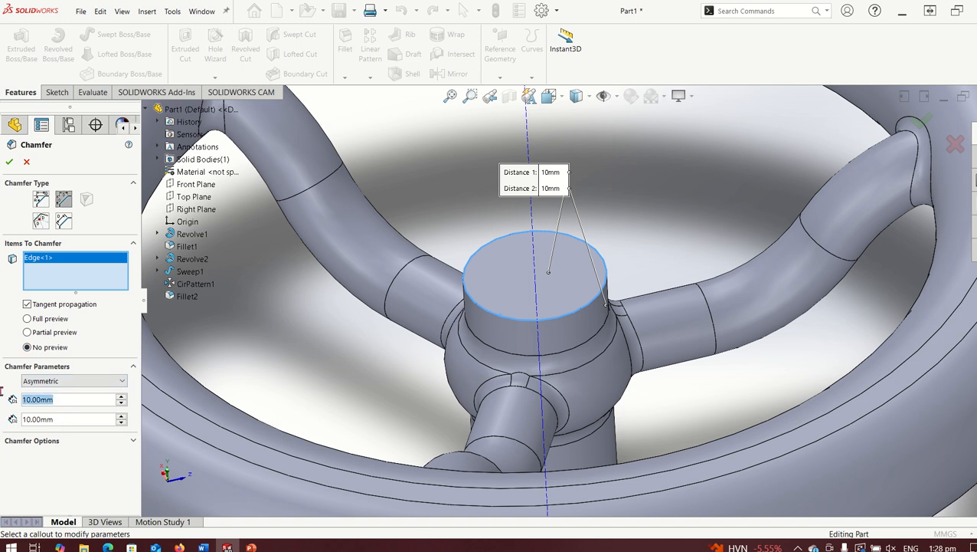
text(4)
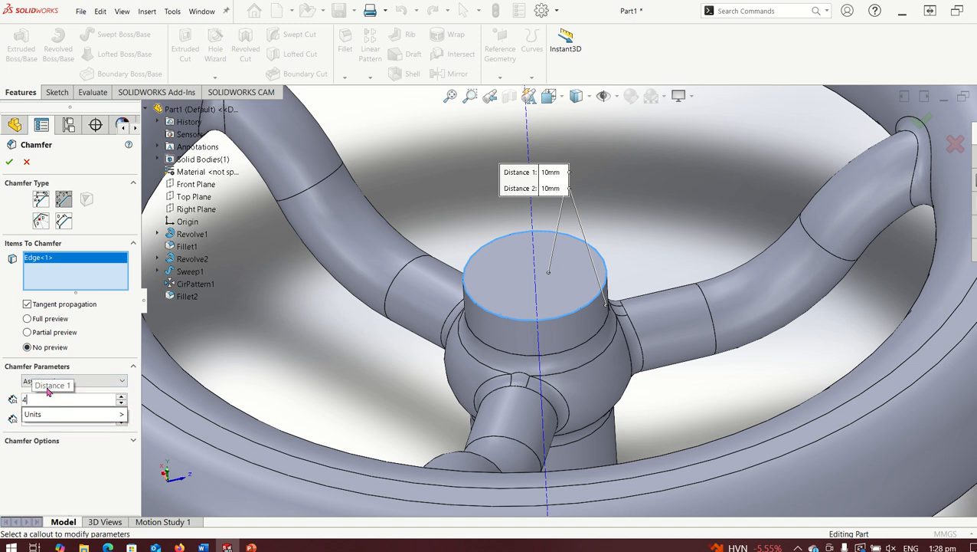
click(70, 418)
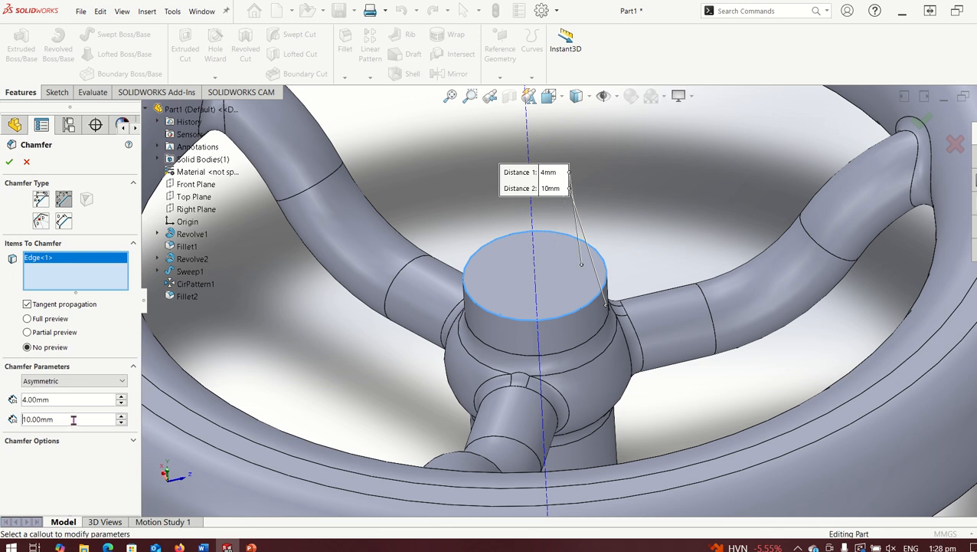
text(2)
click(9, 161)
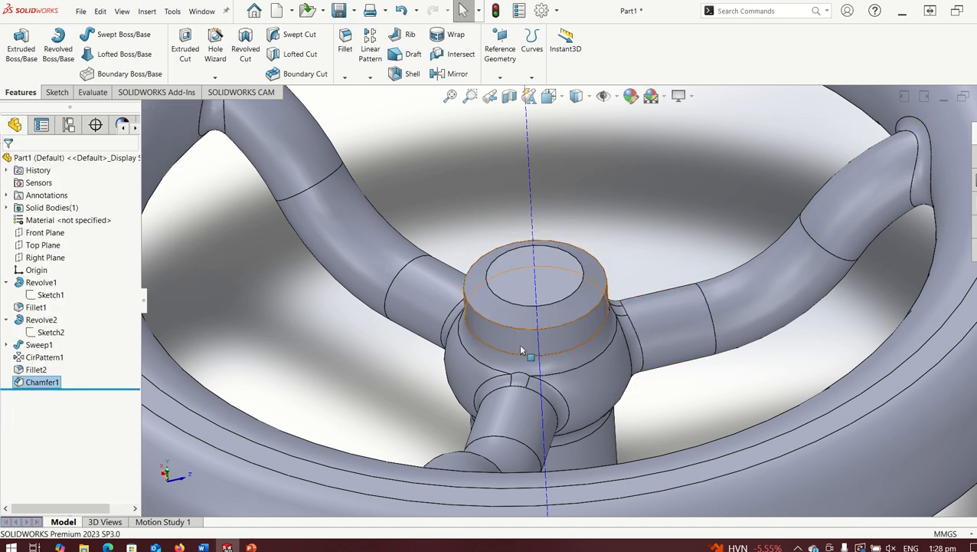
Step: Examine the hub chamfer up close and the whole handwheel from different angles
scroll(521, 345, down, 5)
scroll(565, 307, up, 3)
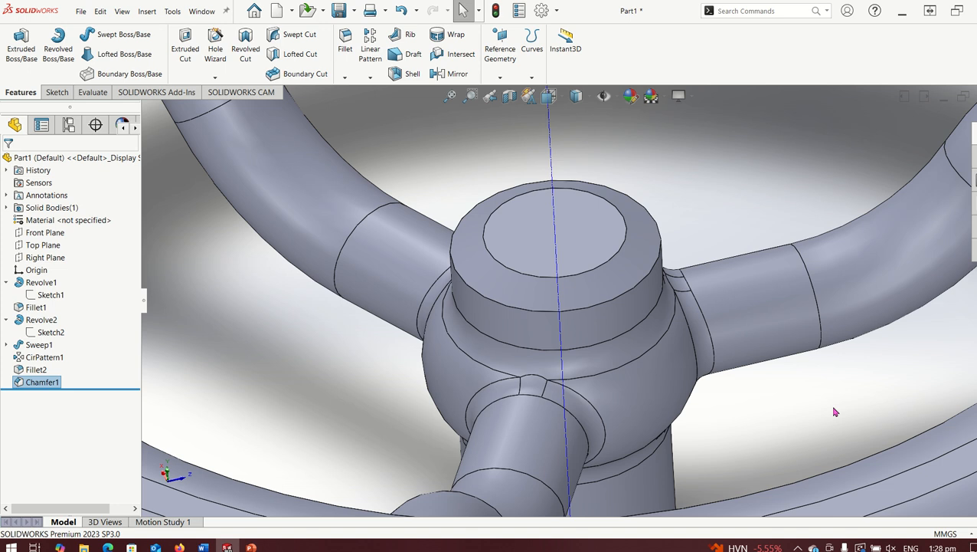
scroll(833, 410, up, 6)
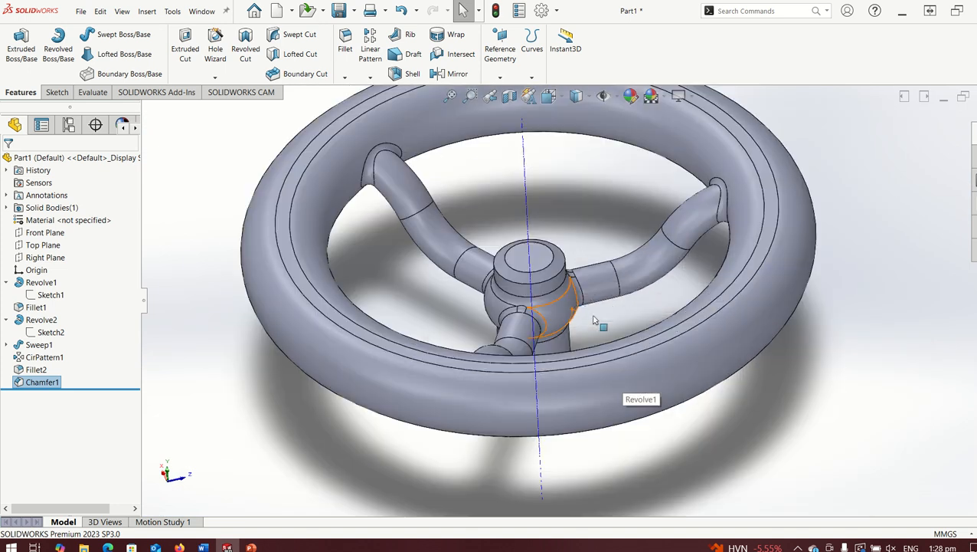
middle_drag(594, 320, 750, 184)
scroll(660, 312, up, 3)
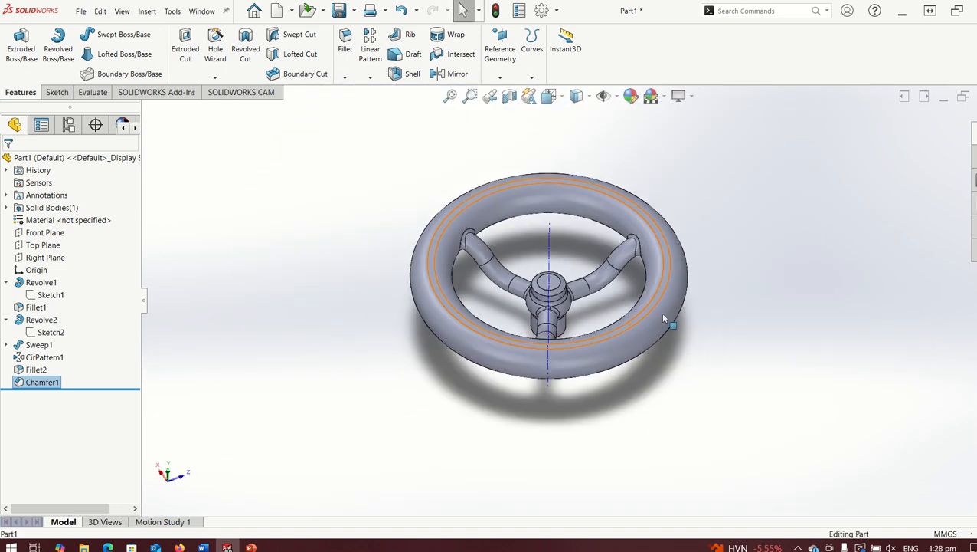
middle_drag(661, 312, 539, 293)
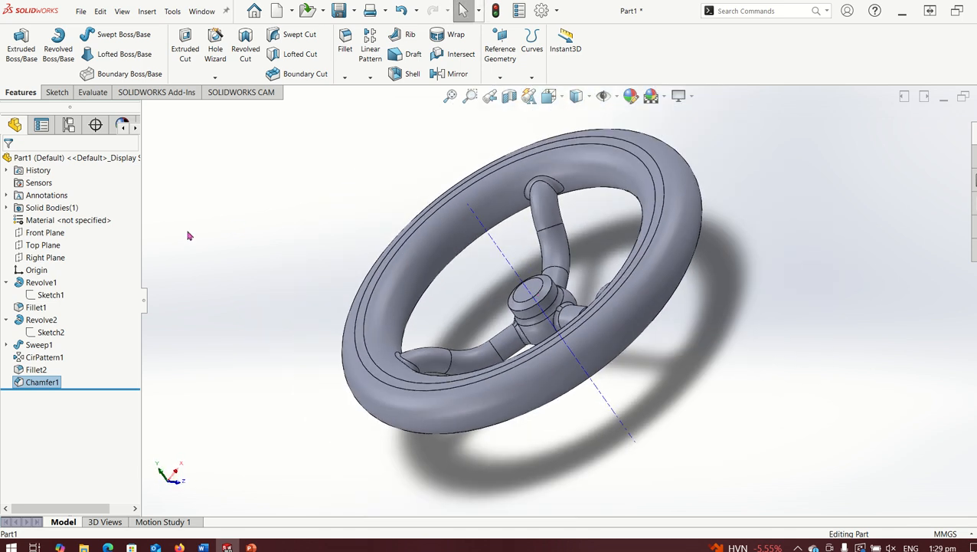